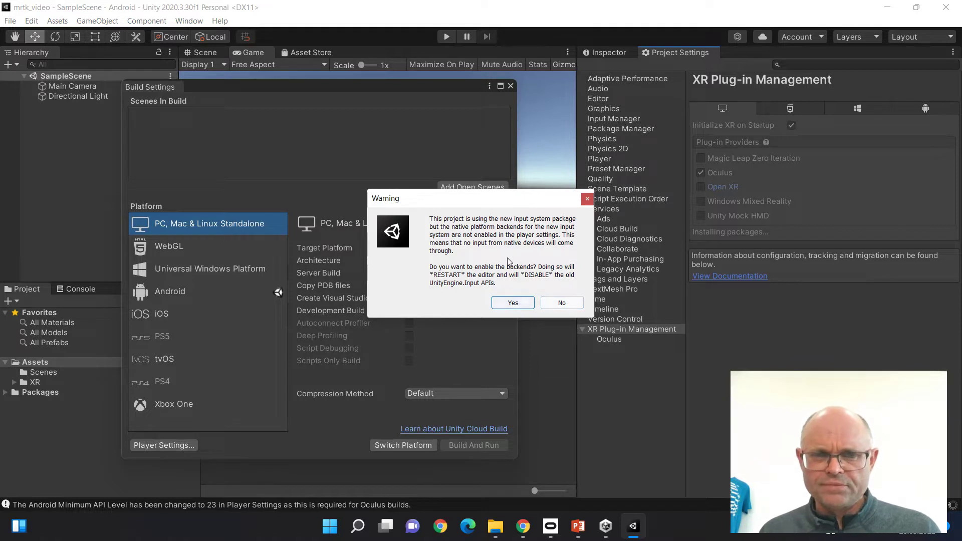
# - Enable the native backends for the new input system and allow the editor to restart
pyautogui.click(514, 303)
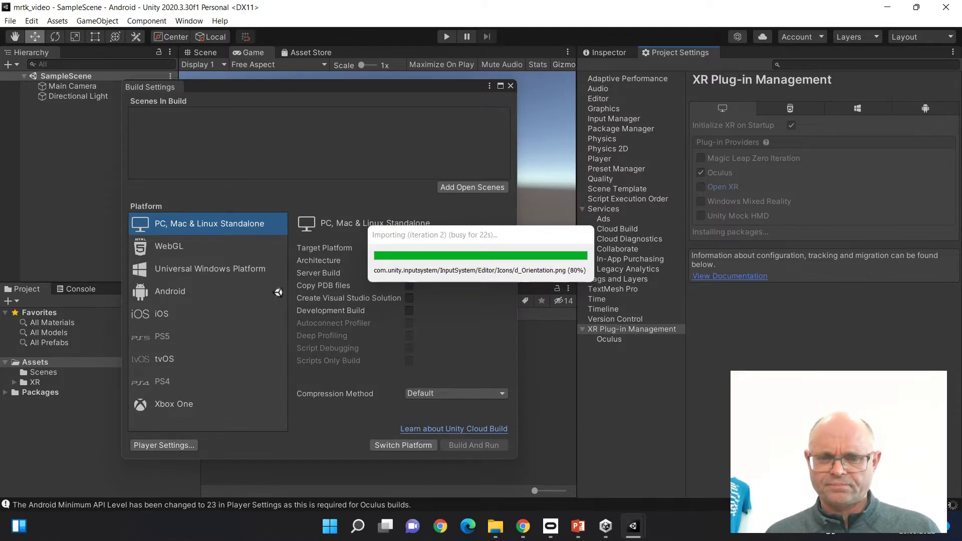
# - Switch to Chrome and review the Mixed Reality Feature Tool article's system requirements and download section
pyautogui.moveTo(578, 526)
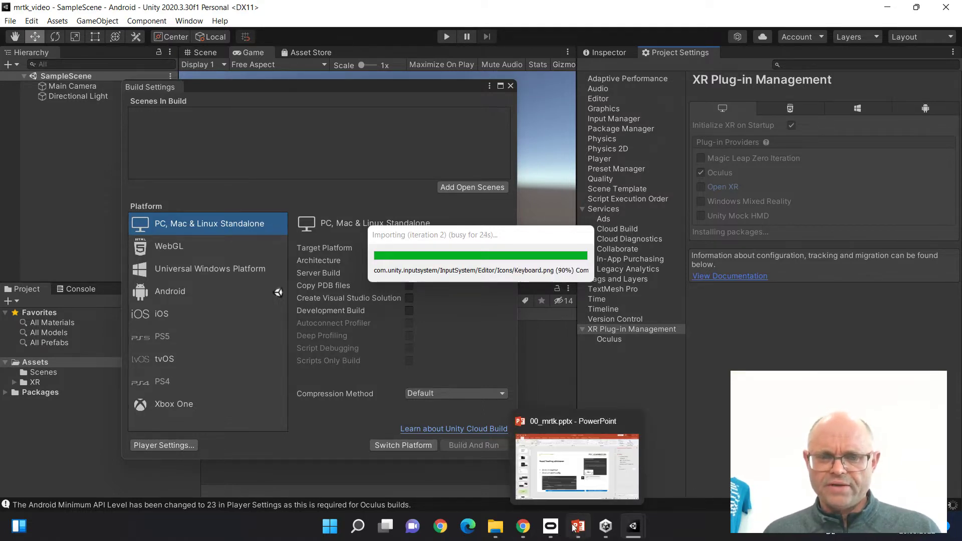
pyautogui.click(526, 529)
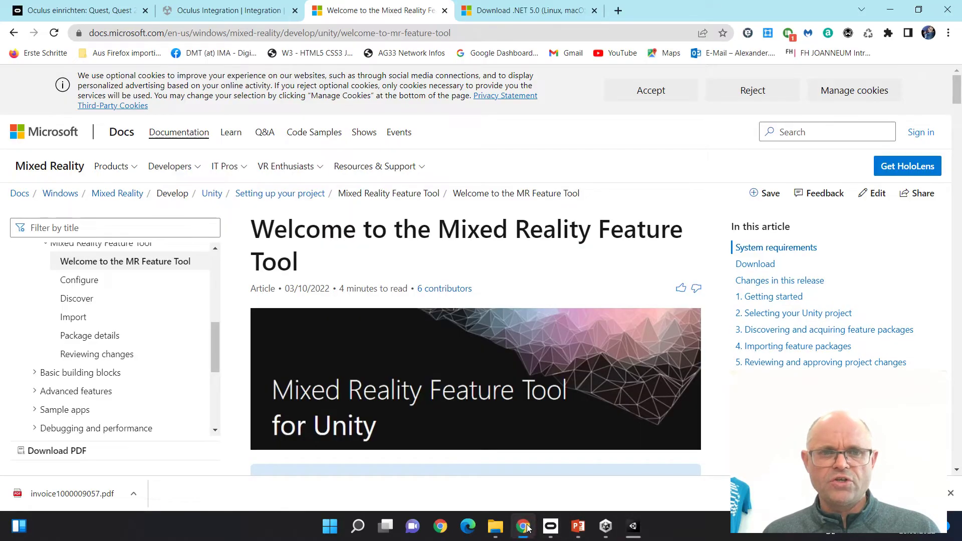
pyautogui.scroll(-1, 326, 309)
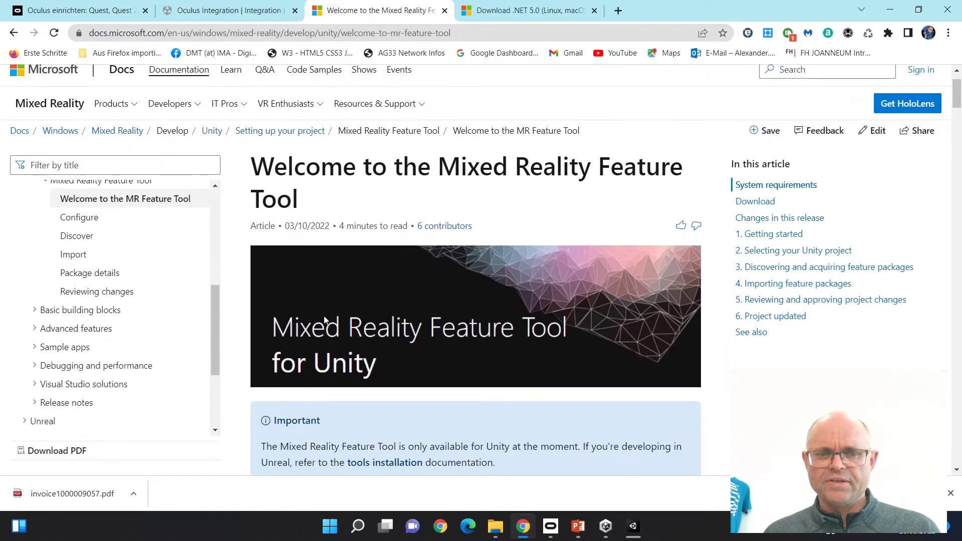
pyautogui.scroll(-7, 551, 377)
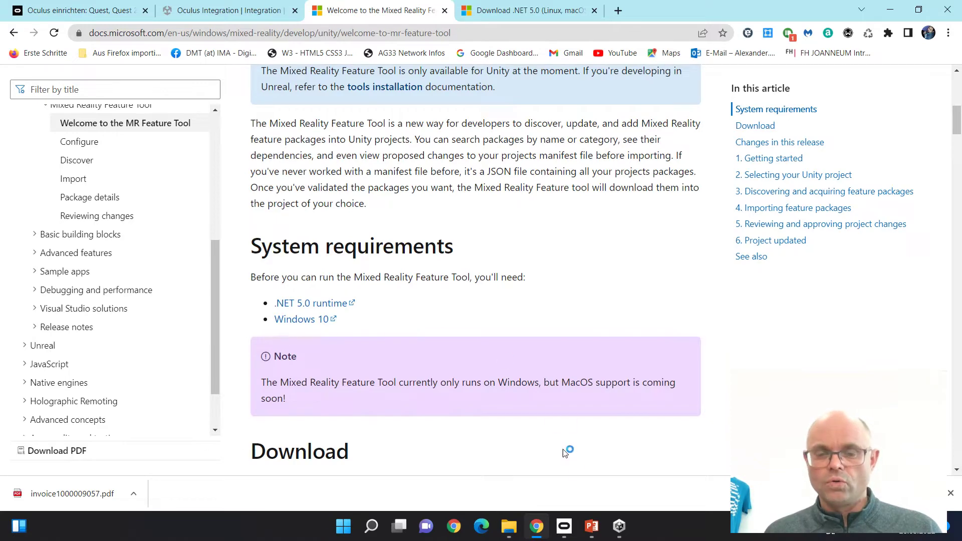
pyautogui.scroll(-3, 522, 310)
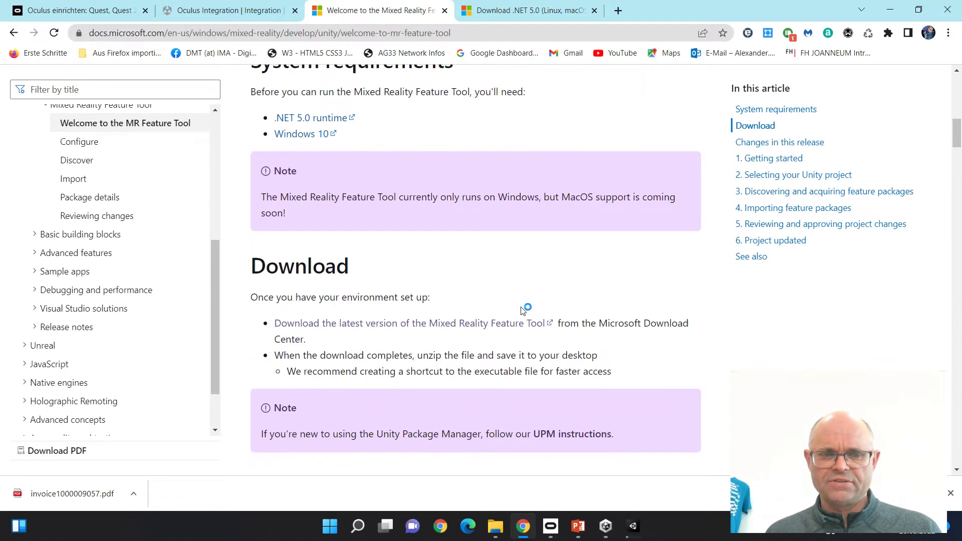
pyautogui.scroll(-2, 551, 365)
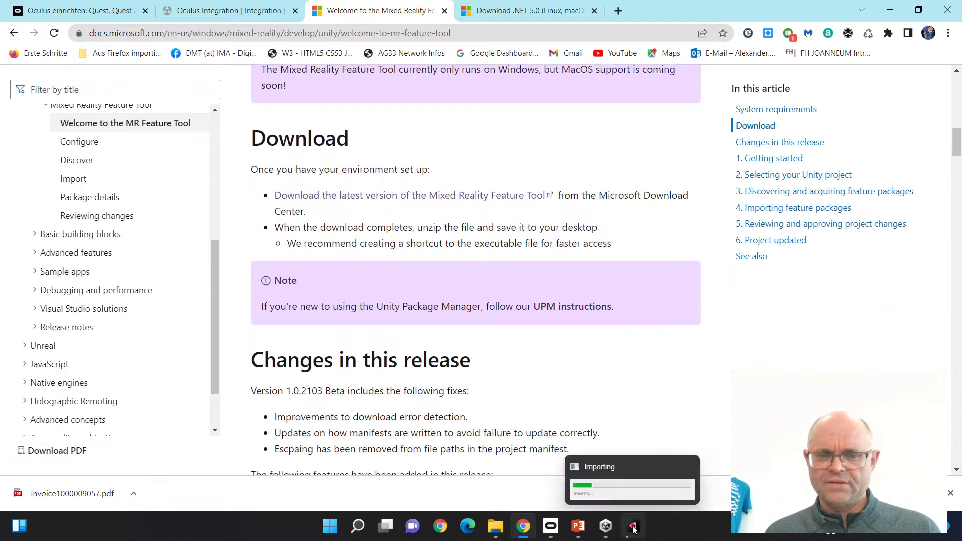
pyautogui.click(625, 485)
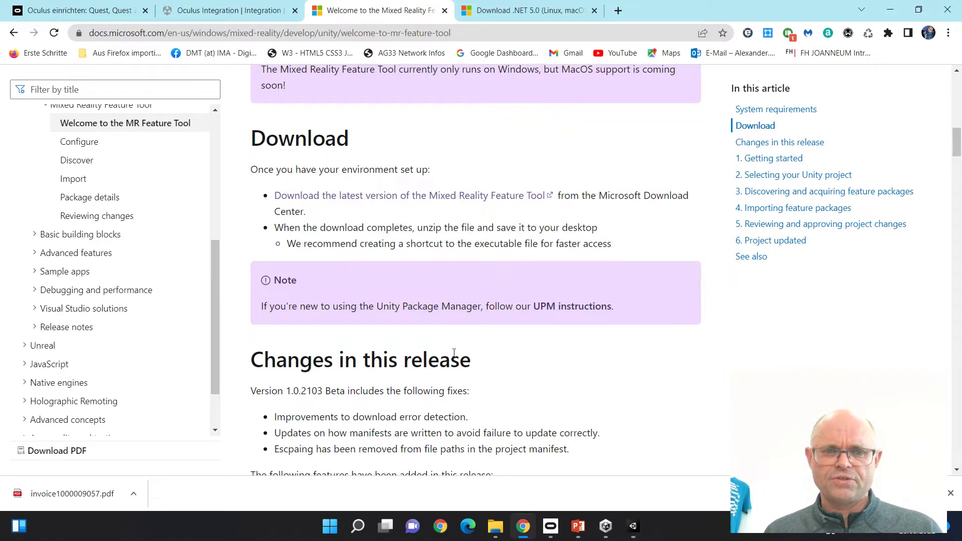
# - Switch back to Unity and check the Active Input Handling options in the Android Player settings
pyautogui.click(633, 526)
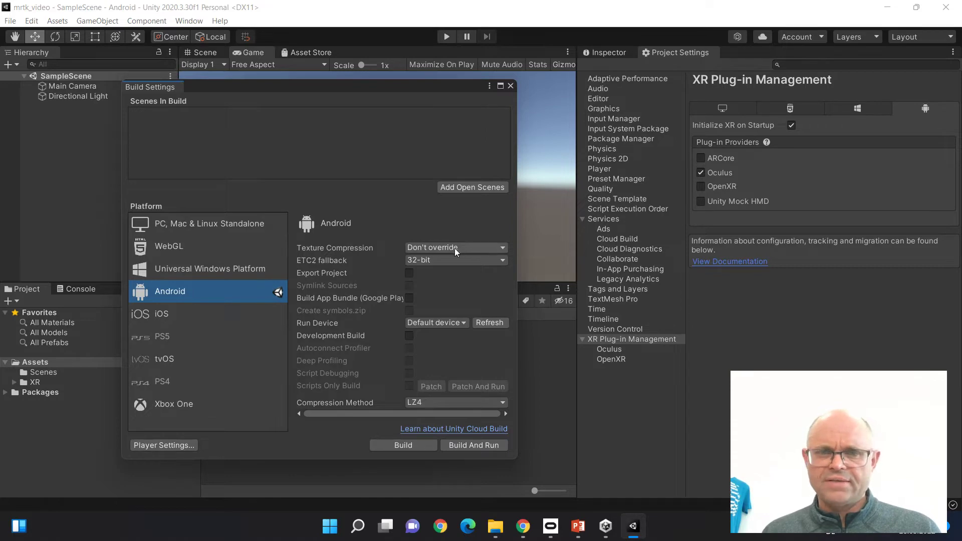
pyautogui.click(601, 169)
pyautogui.scroll(-5, 755, 277)
pyautogui.scroll(-10, 766, 286)
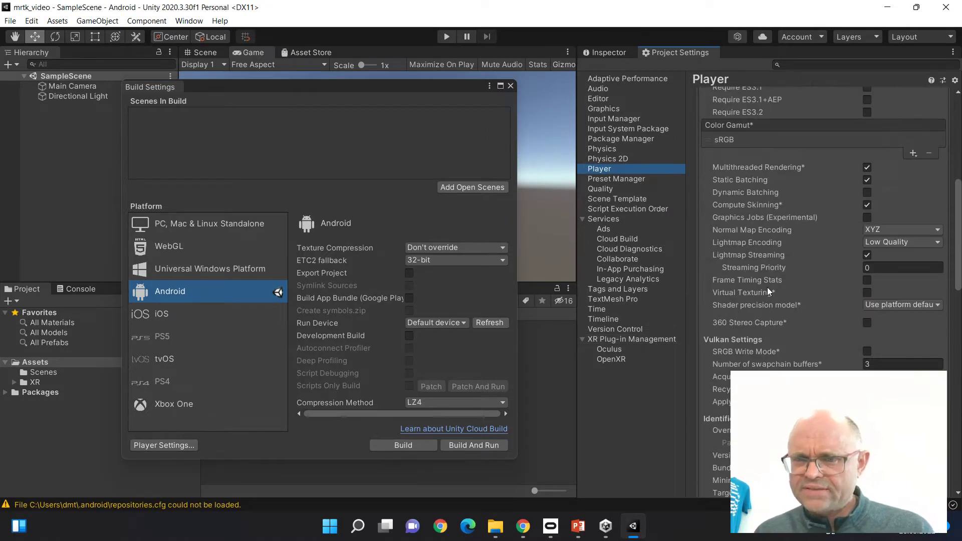
pyautogui.scroll(-6, 770, 224)
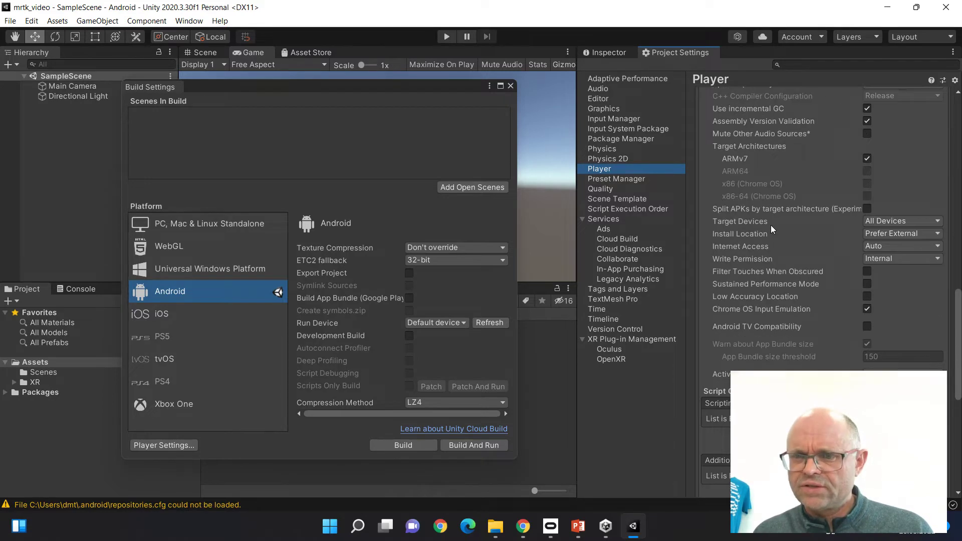
pyautogui.scroll(-2, 773, 235)
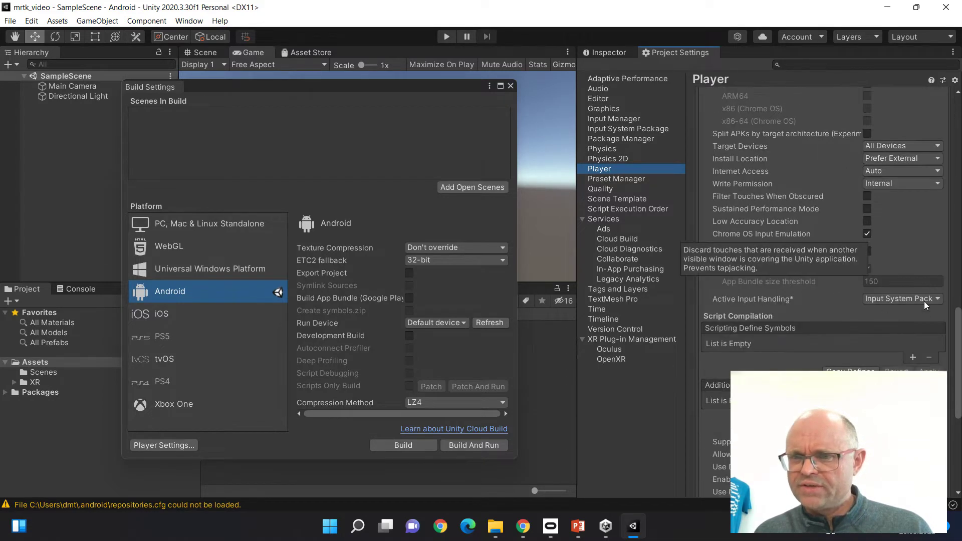
pyautogui.click(891, 299)
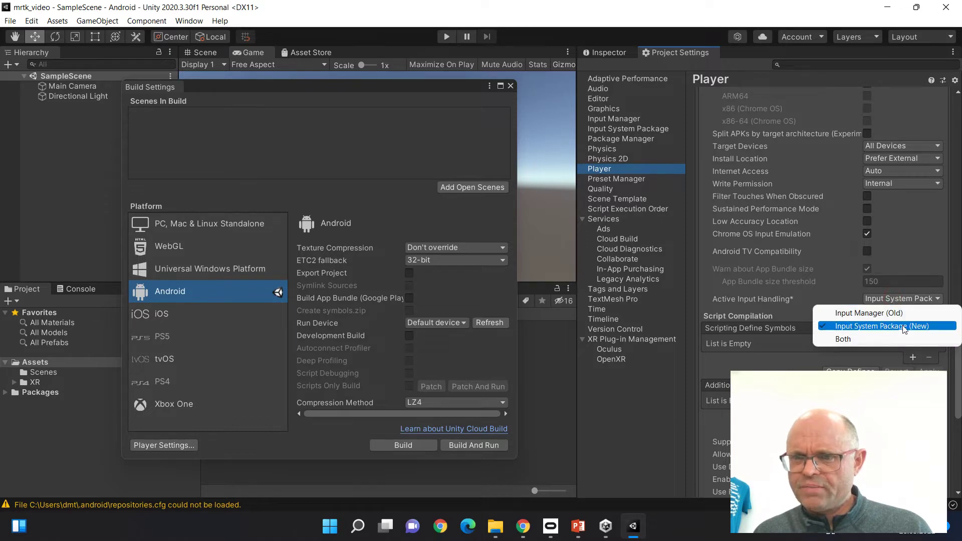
pyautogui.click(861, 173)
# - Set the Android Minimum API Level to Android 10.0 in the Player settings and close the Build Settings window
pyautogui.scroll(10, 904, 126)
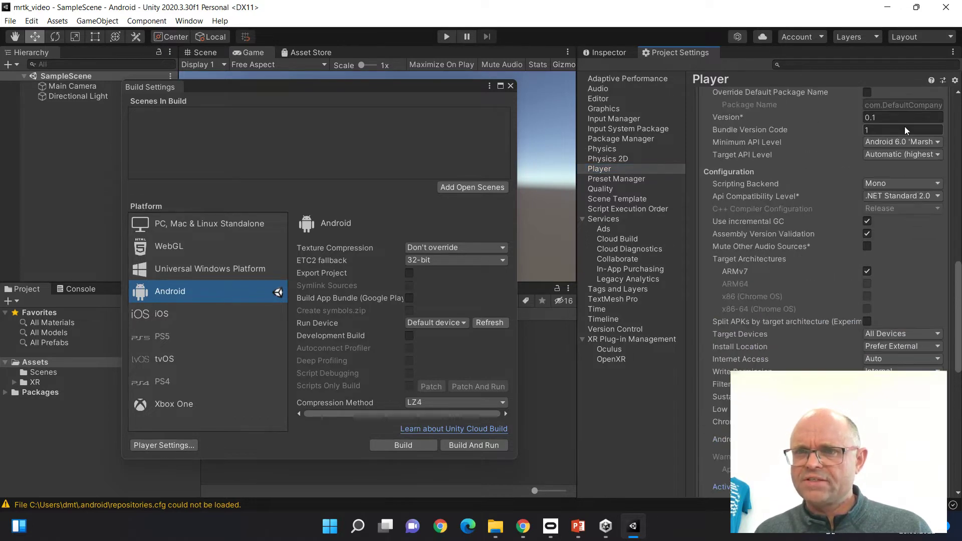
pyautogui.scroll(-5, 920, 208)
pyautogui.scroll(6, 892, 235)
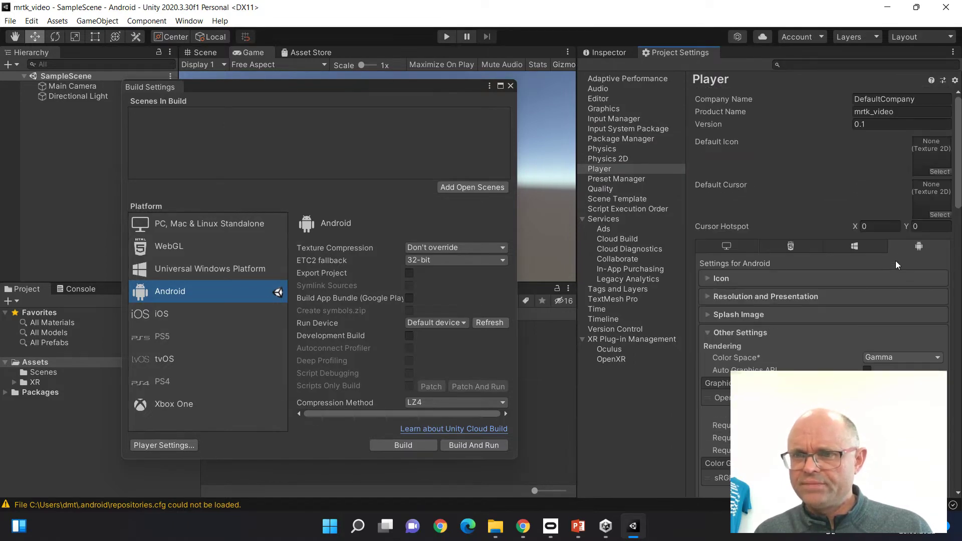
pyautogui.scroll(-10, 882, 272)
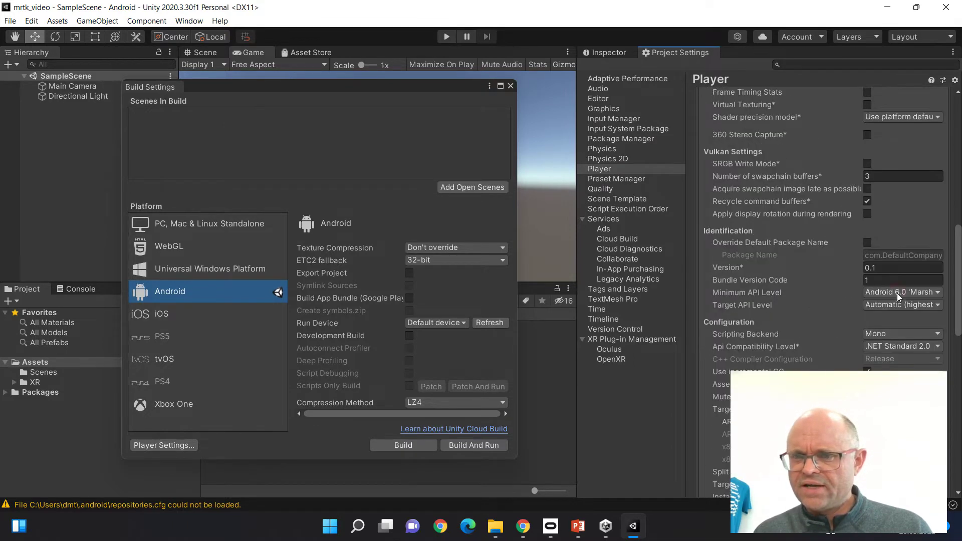
pyautogui.click(897, 293)
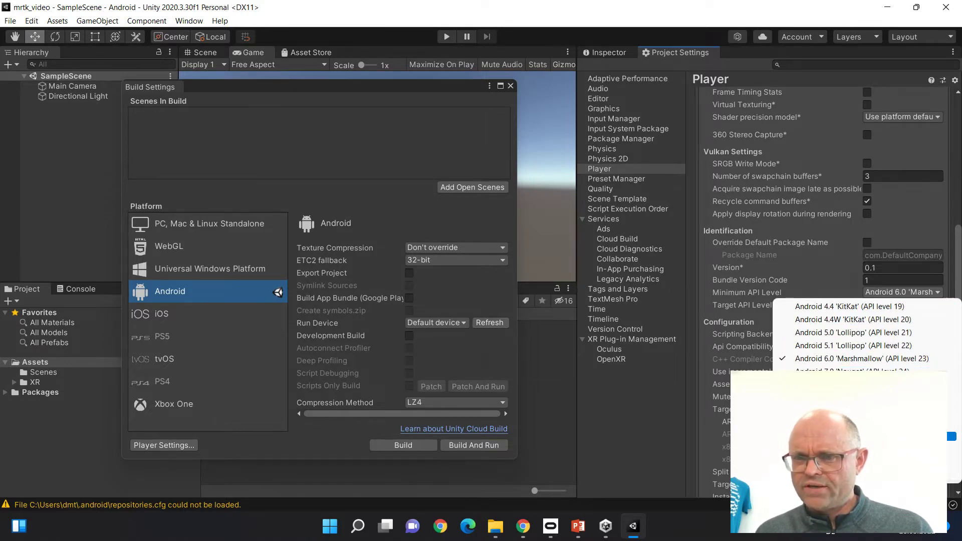
pyautogui.click(877, 436)
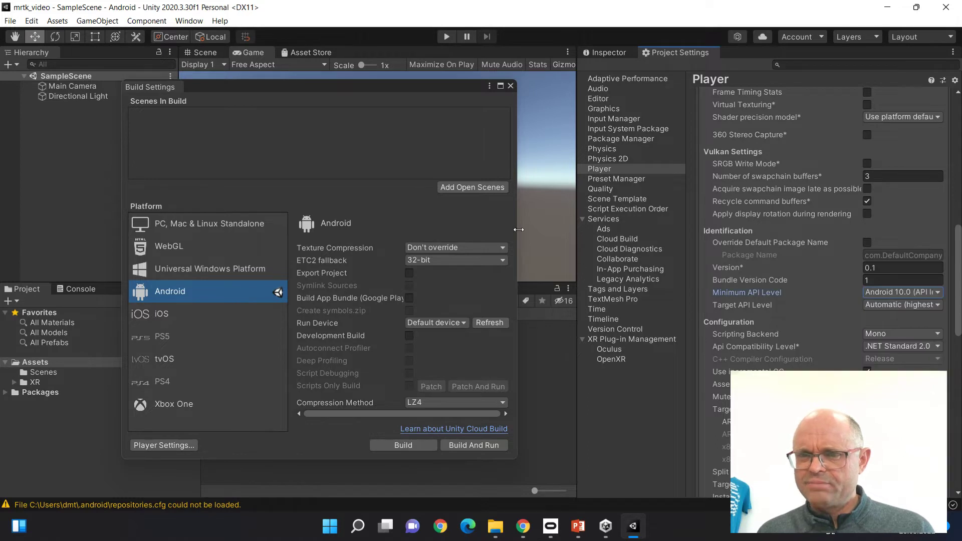
pyautogui.click(511, 86)
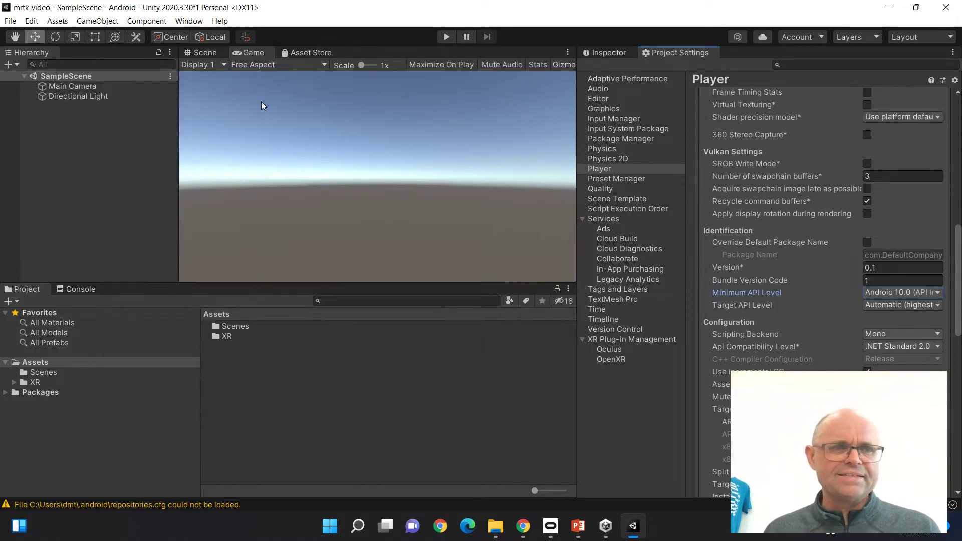
# - Save the current scene as linktest in the project's Assets folder
pyautogui.click(10, 21)
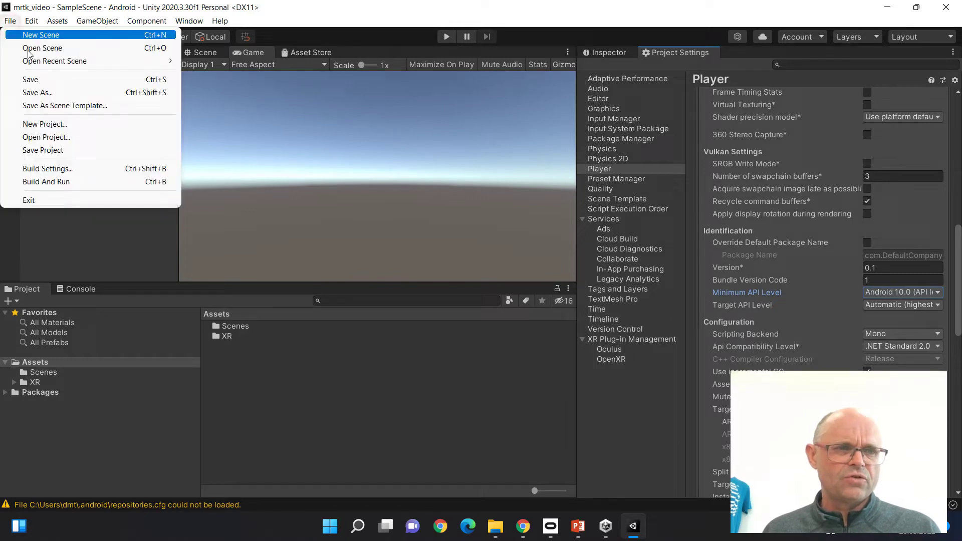
pyautogui.click(43, 94)
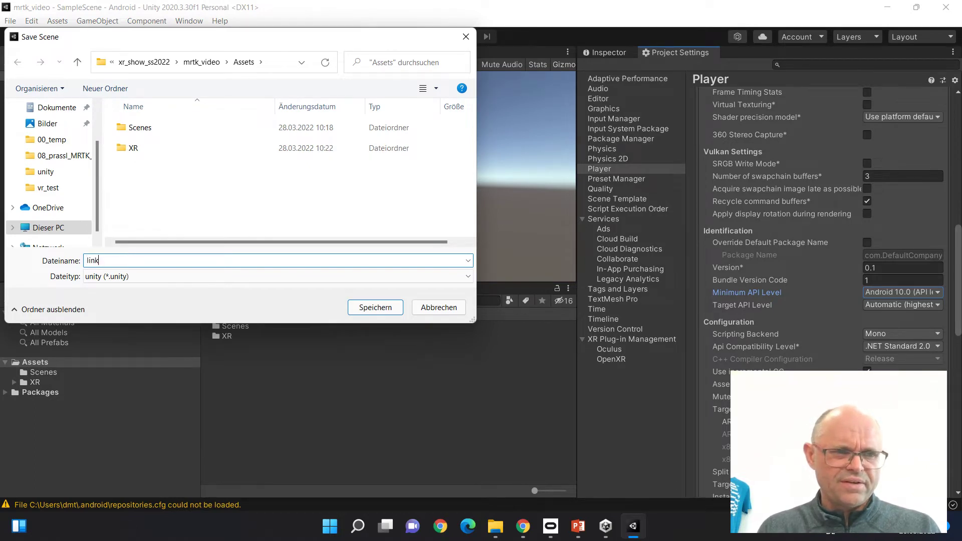
pyautogui.press('Return')
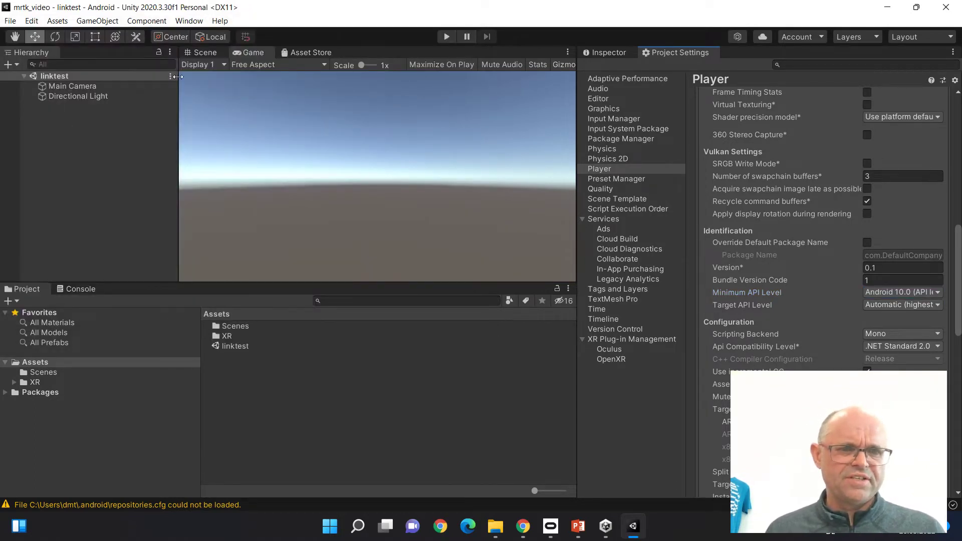
# - Add the open linktest scene to the scenes in the build and close the Build Settings
pyautogui.click(10, 24)
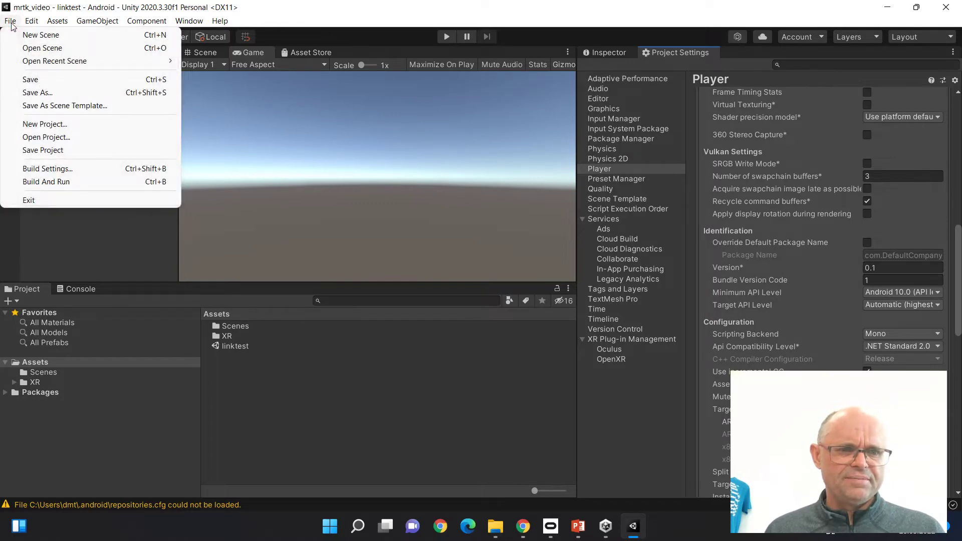
pyautogui.click(51, 169)
pyautogui.click(438, 189)
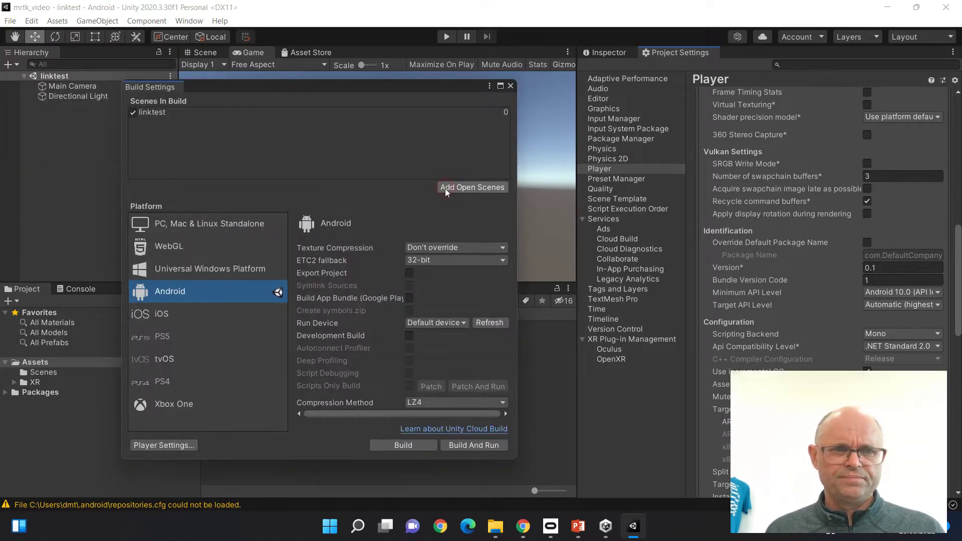
pyautogui.click(510, 85)
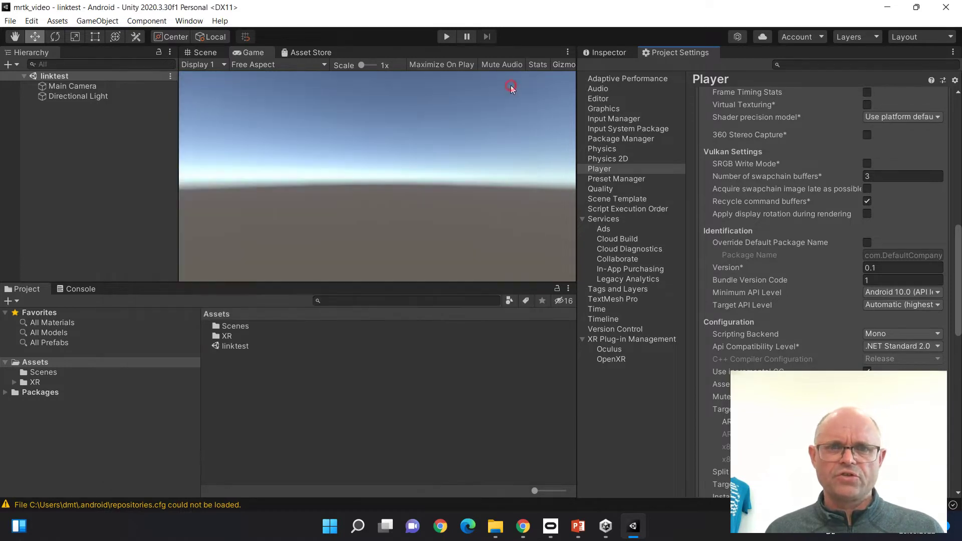
# - Run the linktest scene, check the Quest 2 connection in the Oculus app, and stop play mode
pyautogui.click(446, 36)
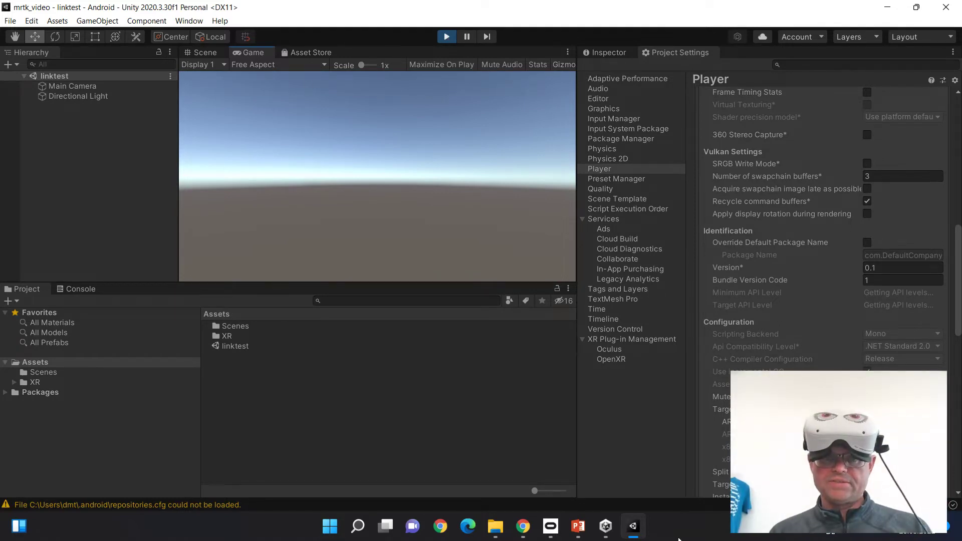
pyautogui.click(552, 527)
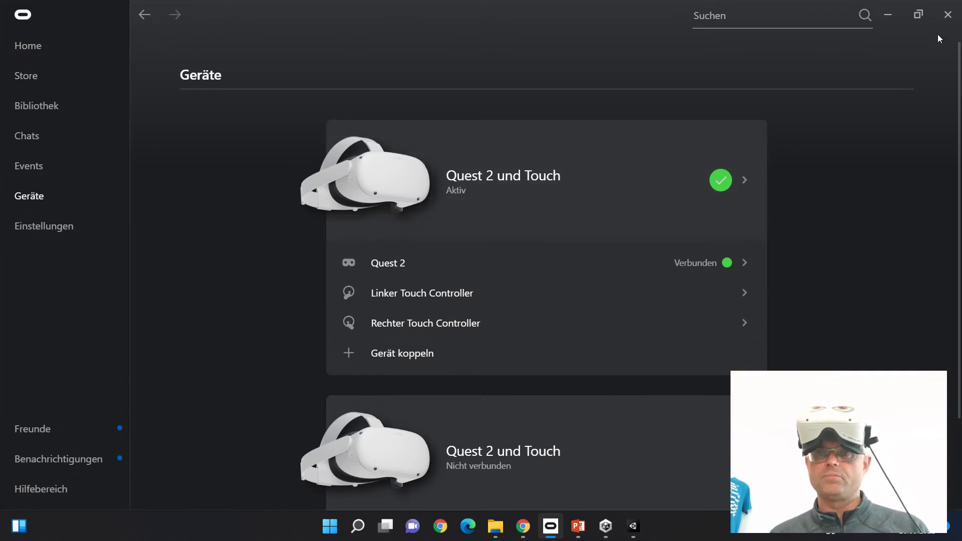
pyautogui.click(888, 14)
pyautogui.click(446, 36)
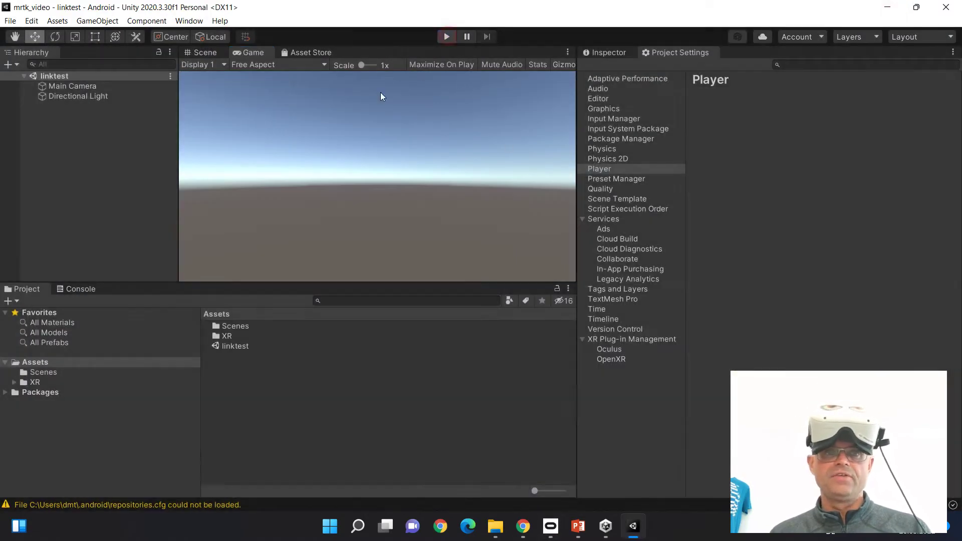
# - Add a 3D sphere to the linktest scene and show its properties in the Inspector
pyautogui.rightClick(74, 136)
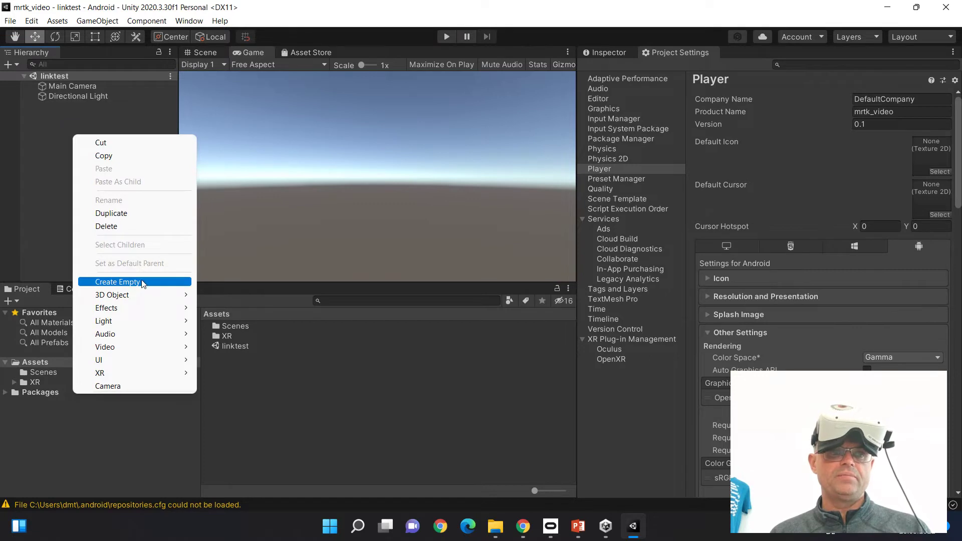
pyautogui.moveTo(143, 298)
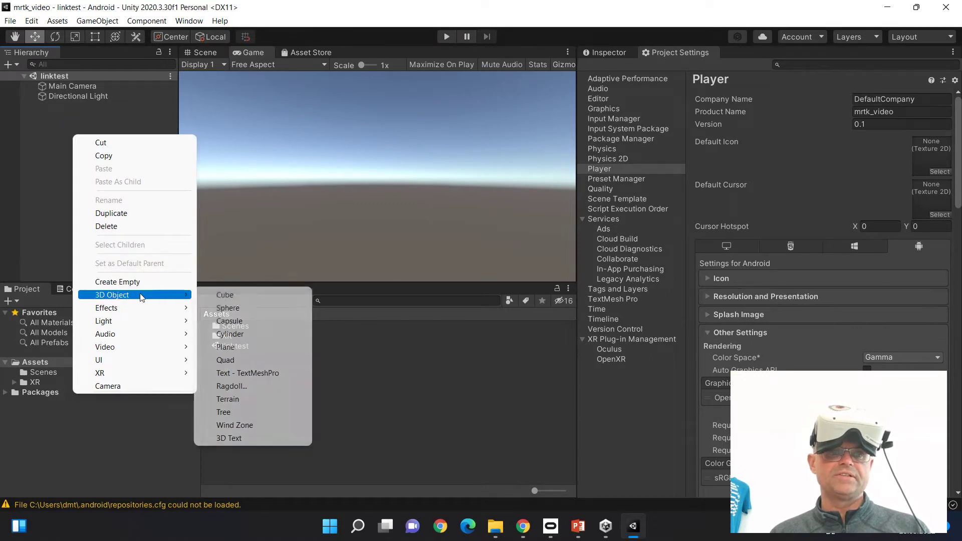
pyautogui.click(236, 308)
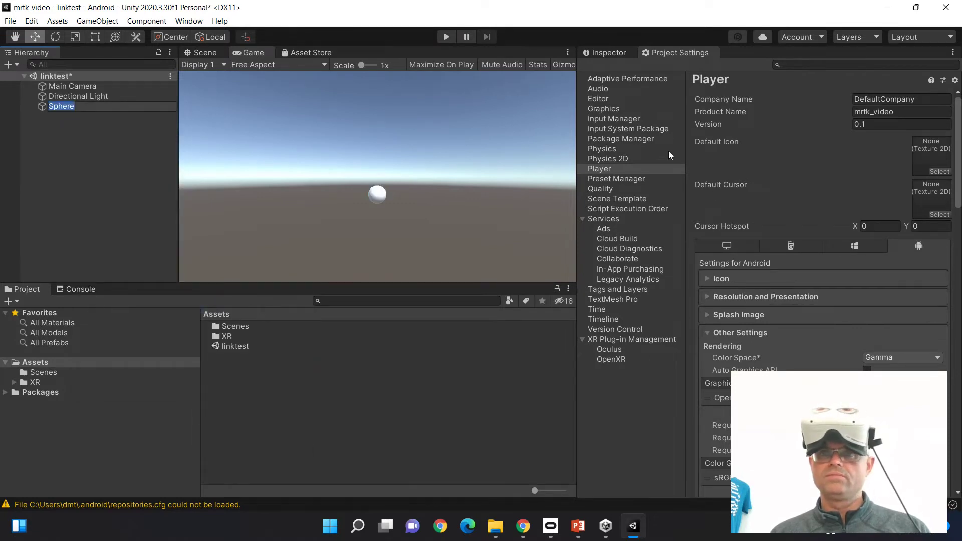
pyautogui.click(607, 51)
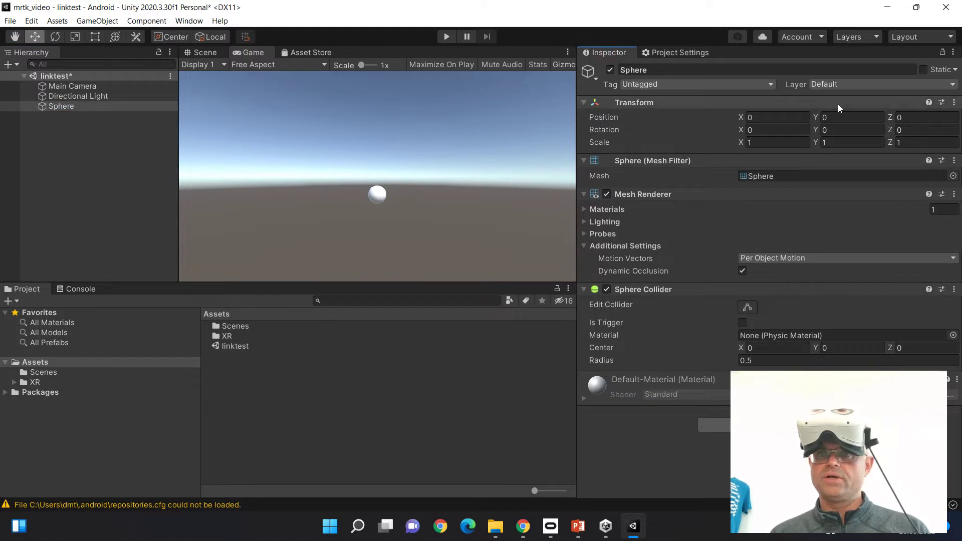
pyautogui.click(73, 107)
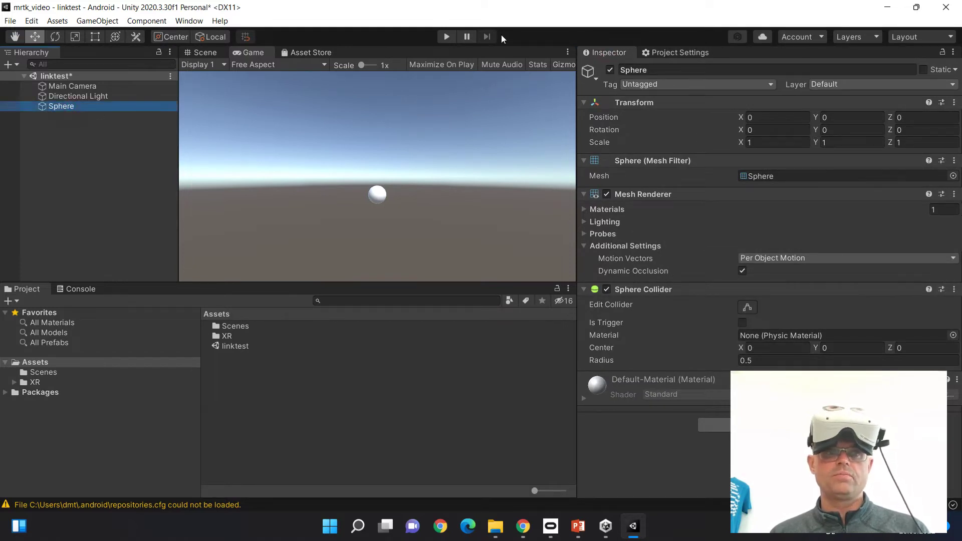
# - Run the scene containing the sphere to test it in the headset, and clear the object selection
pyautogui.click(447, 37)
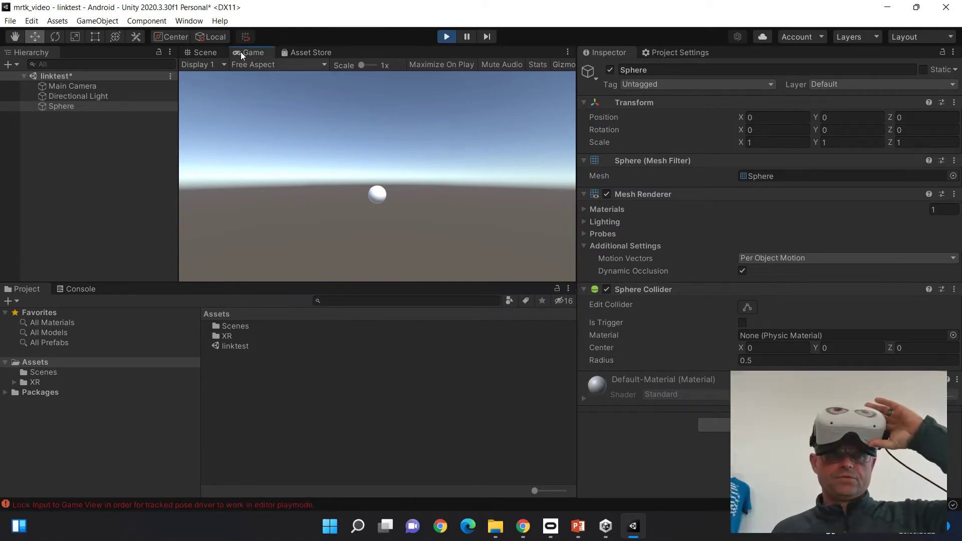
pyautogui.click(84, 141)
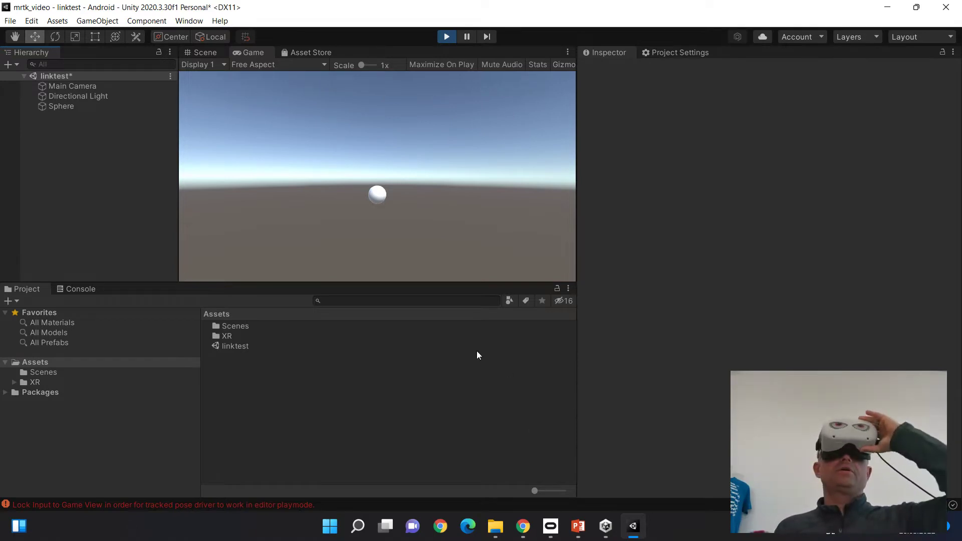
# - Restart the linktest scene to test the sphere in the headset again, and stop play mode
pyautogui.click(447, 35)
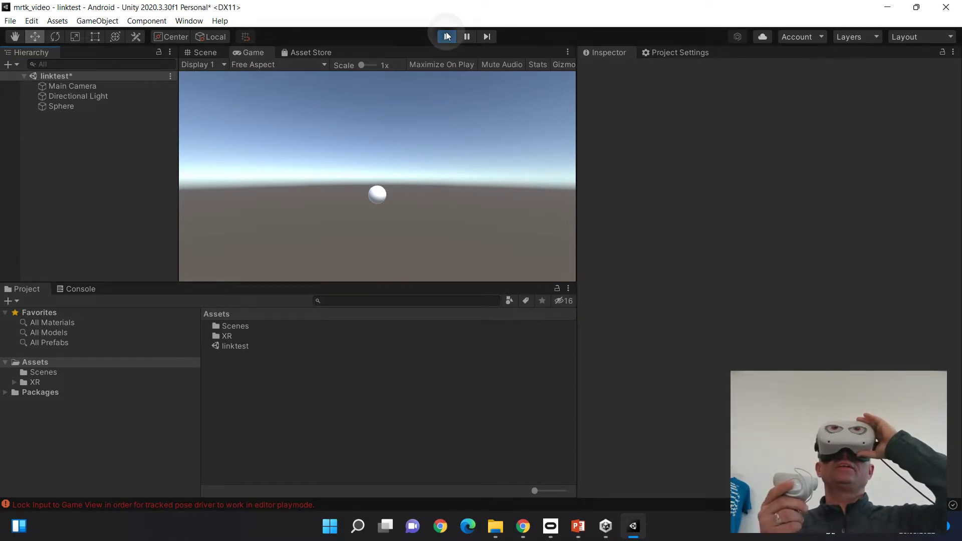
pyautogui.click(446, 38)
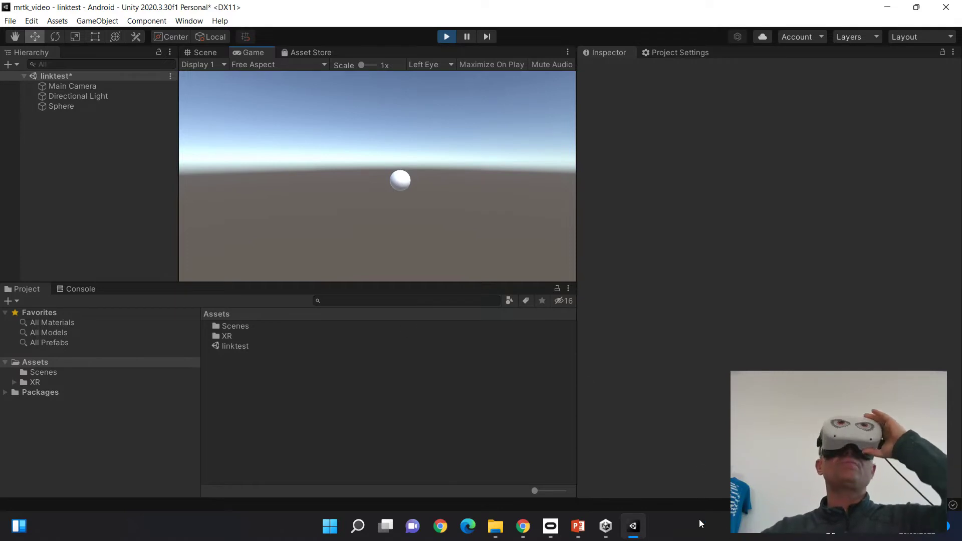
pyautogui.click(449, 36)
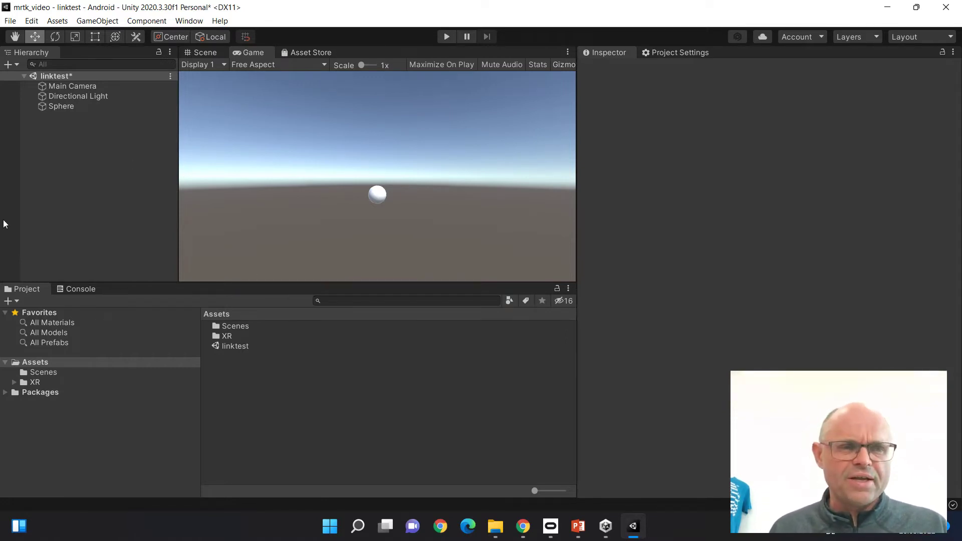
# - Convert the Main Camera of the linktest scene to an XR Rig and test-run the scene in the headset
pyautogui.rightClick(73, 171)
pyautogui.moveTo(147, 412)
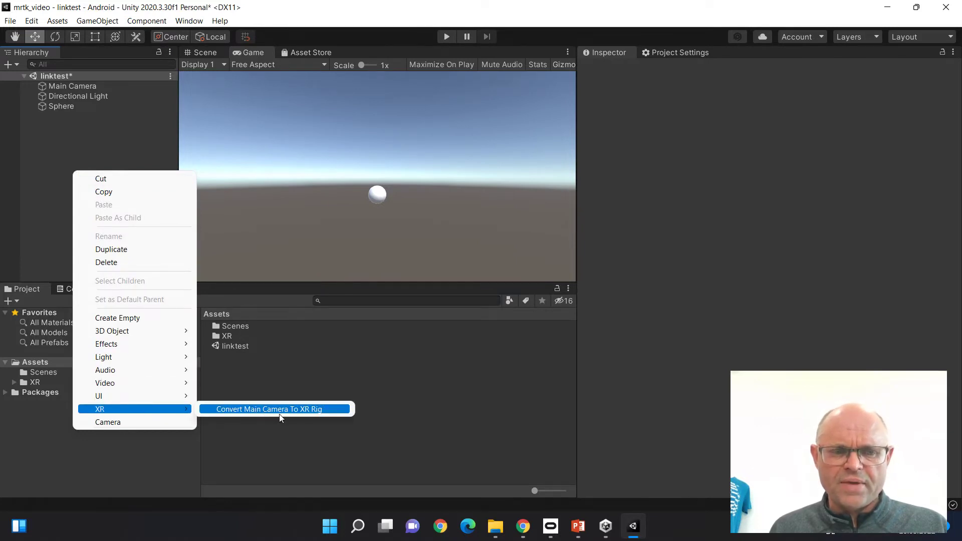
pyautogui.click(79, 150)
pyautogui.click(75, 85)
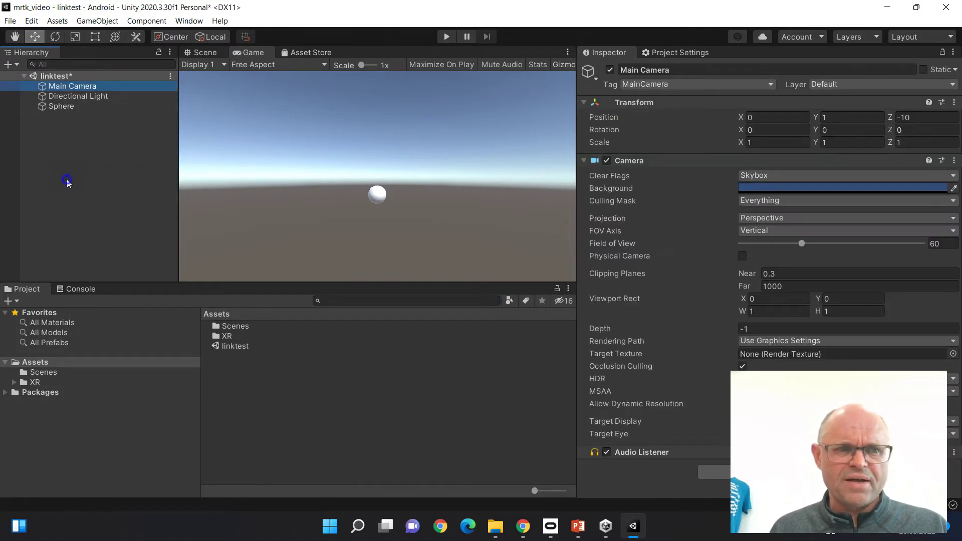
pyautogui.rightClick(68, 181)
pyautogui.moveTo(130, 405)
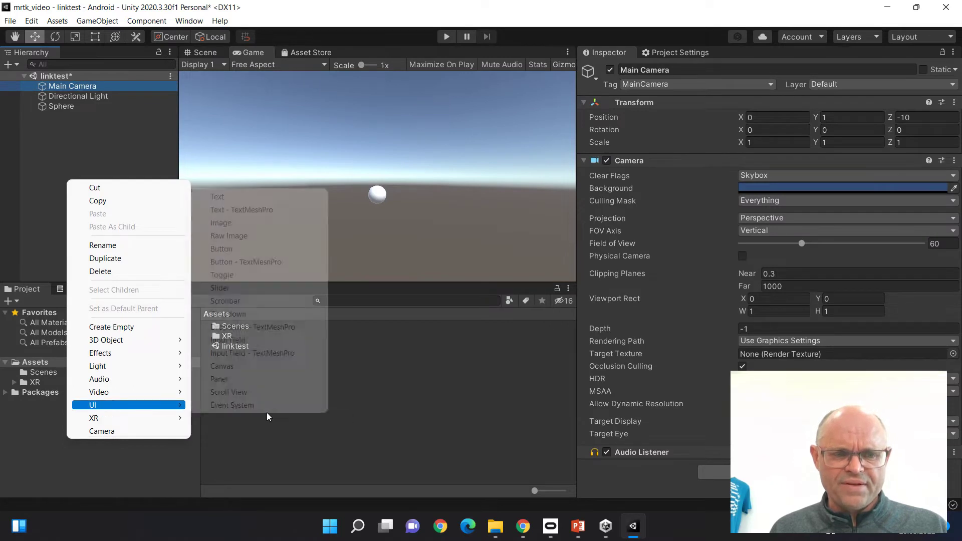
pyautogui.moveTo(181, 416)
pyautogui.click(218, 418)
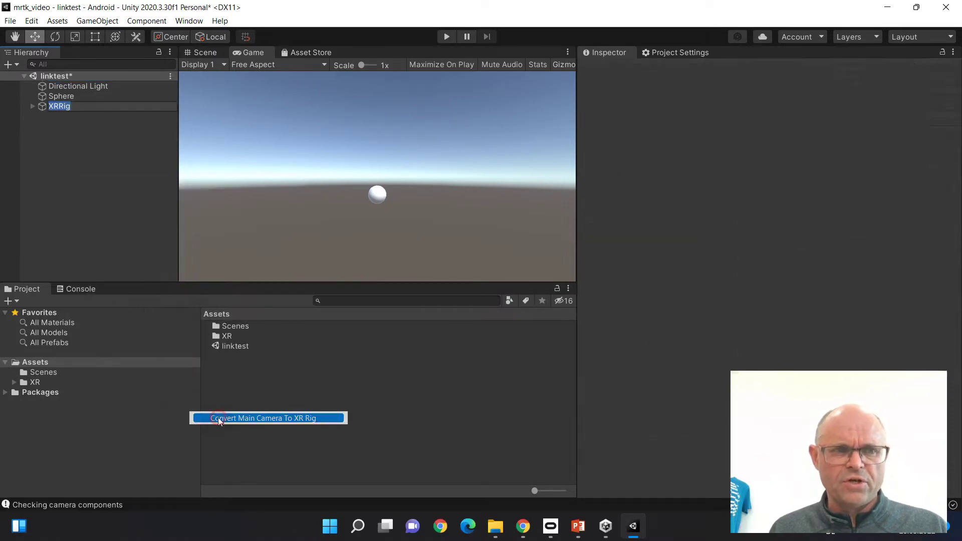
pyautogui.click(104, 212)
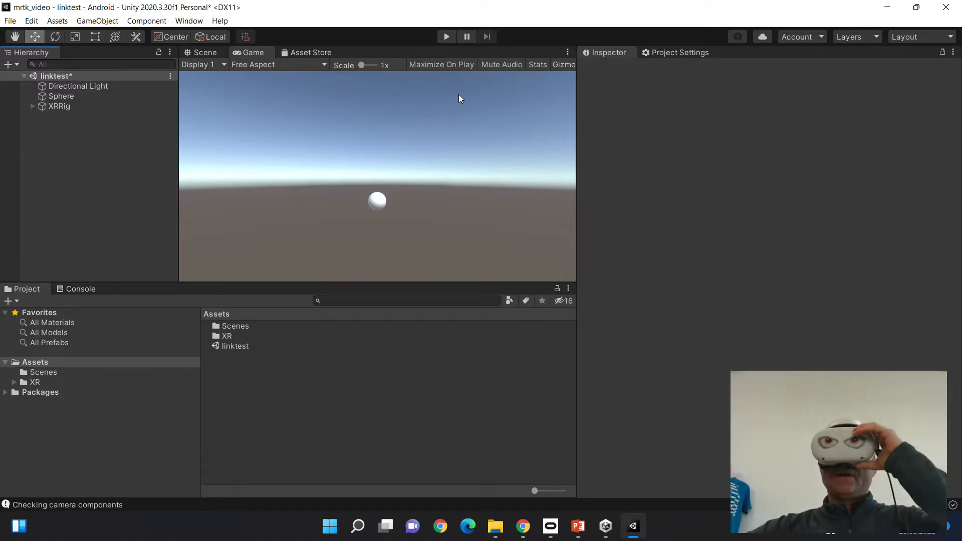
pyautogui.click(447, 36)
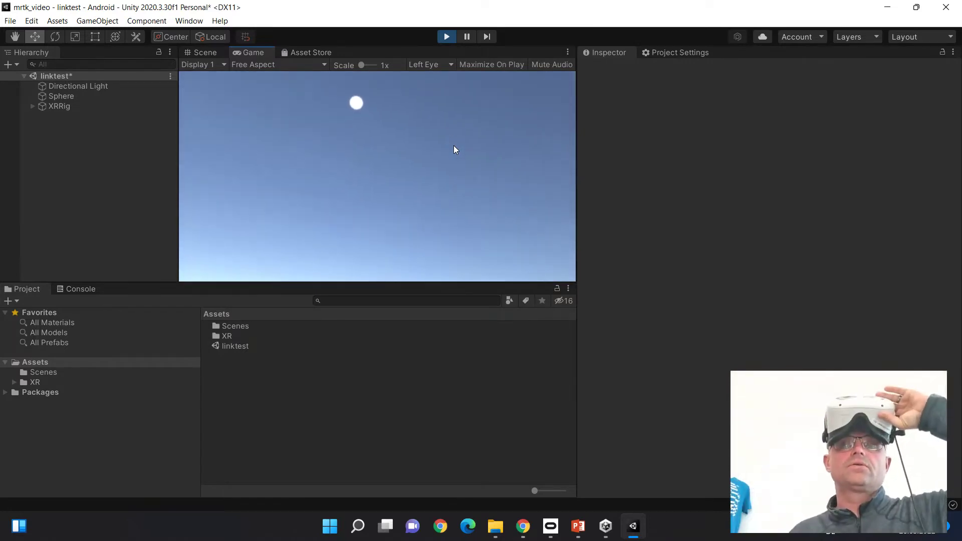
pyautogui.click(449, 38)
# - Expand the XRRig object and reset its Transform so that it sits at position 0, 0, 0
pyautogui.click(33, 107)
pyautogui.click(48, 107)
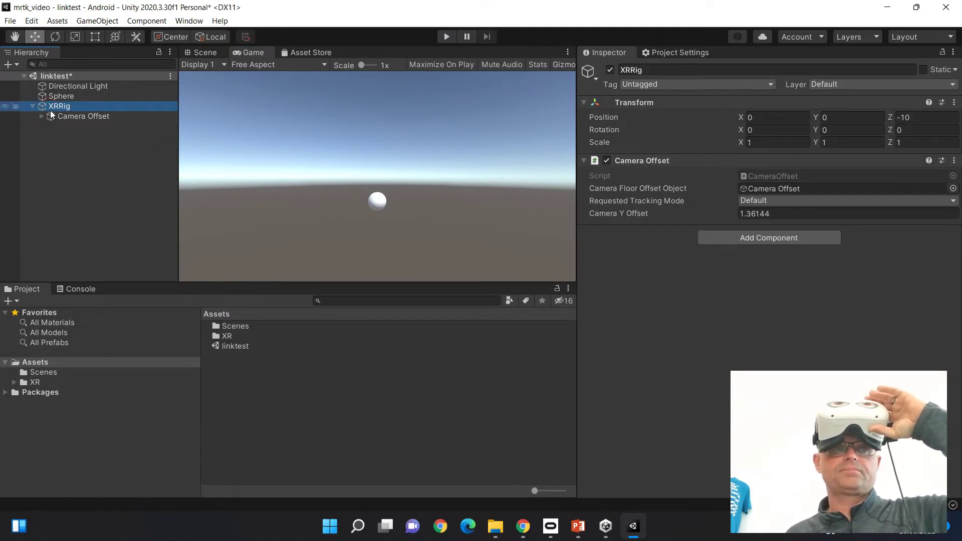
pyautogui.click(954, 102)
pyautogui.click(915, 115)
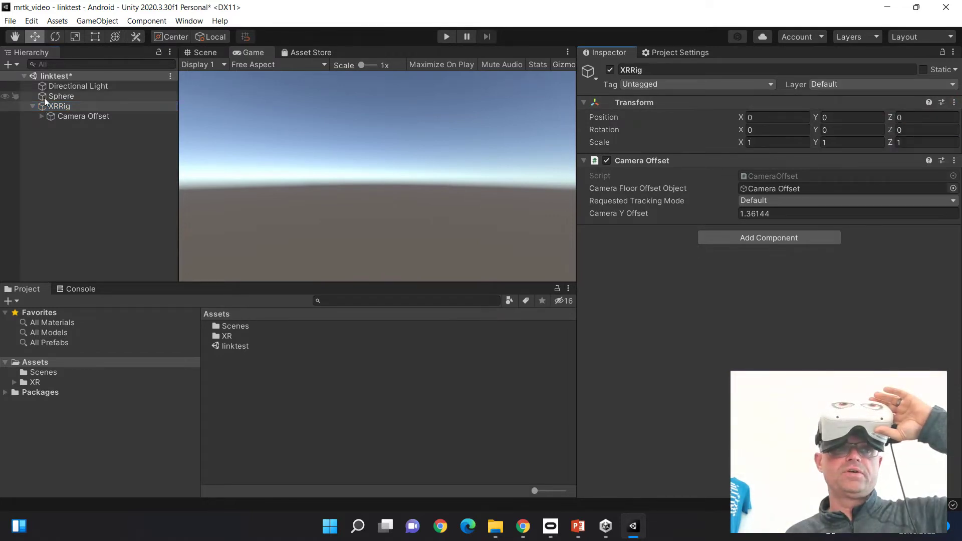
# - Compare the positions of the Sphere, XRRig and Camera Offset objects in the Inspector and the Scene view
pyautogui.click(45, 97)
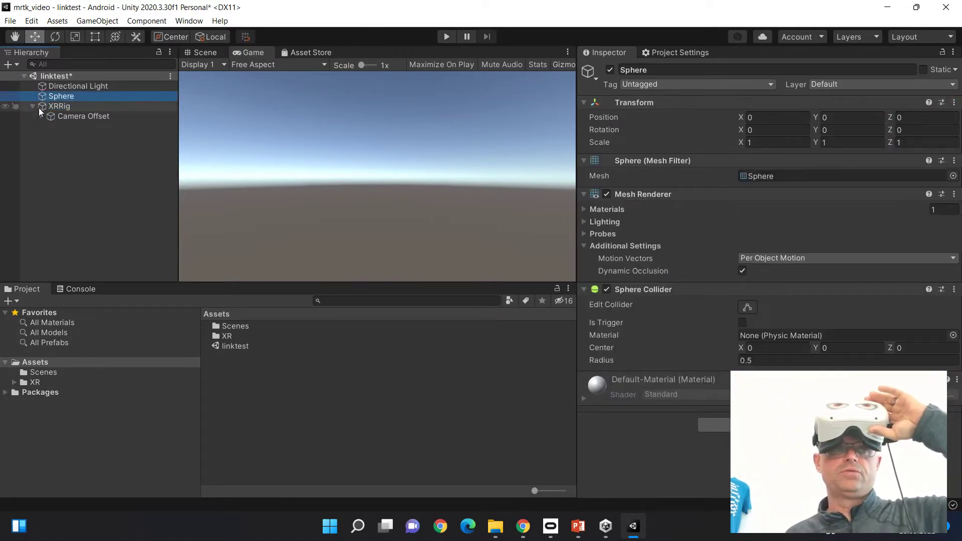
pyautogui.click(39, 107)
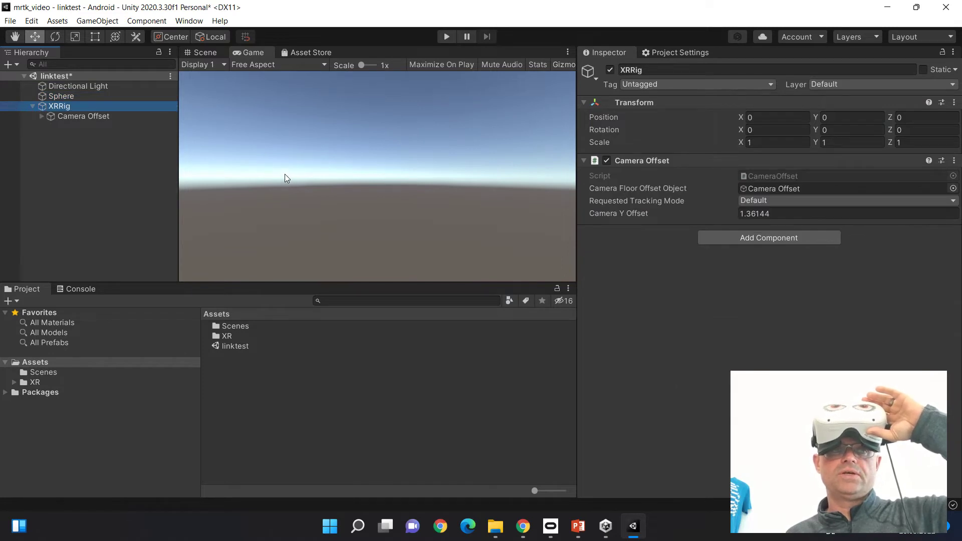
pyautogui.click(88, 116)
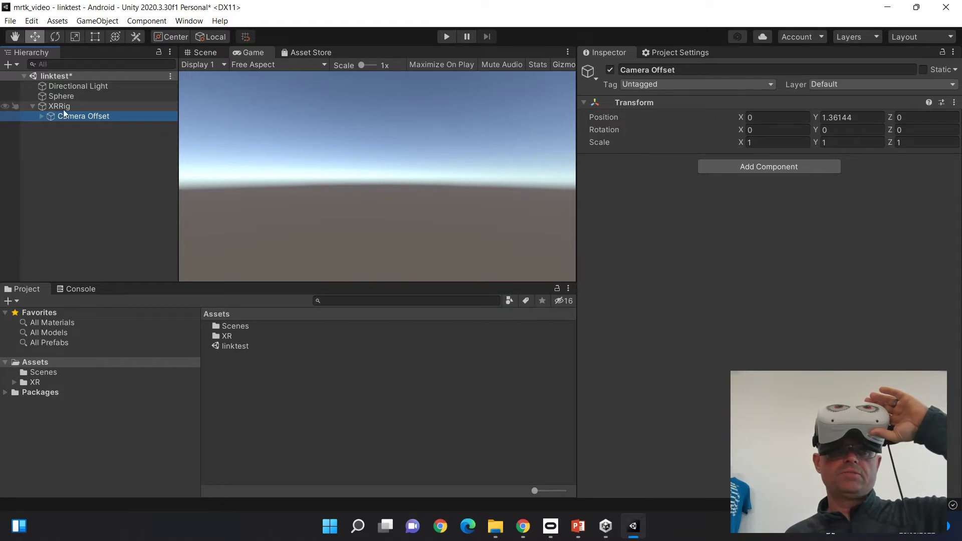
pyautogui.click(45, 99)
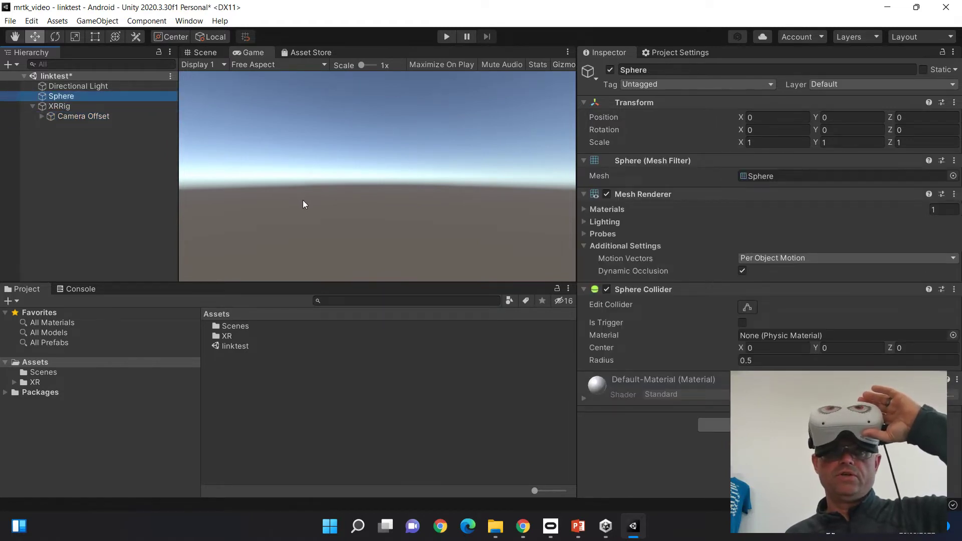
pyautogui.click(223, 52)
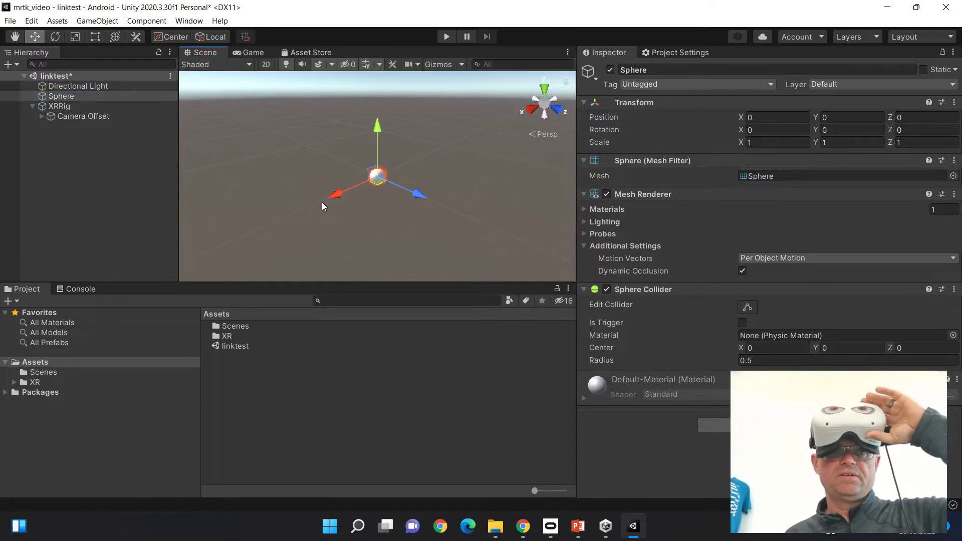
pyautogui.moveTo(327, 197); pyautogui.dragTo(293, 128, button='right')
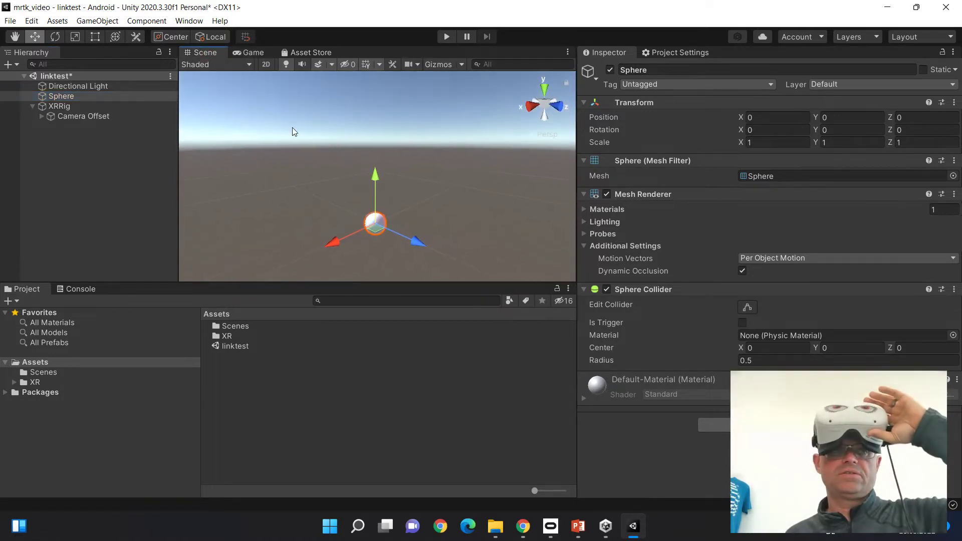
pyautogui.click(63, 116)
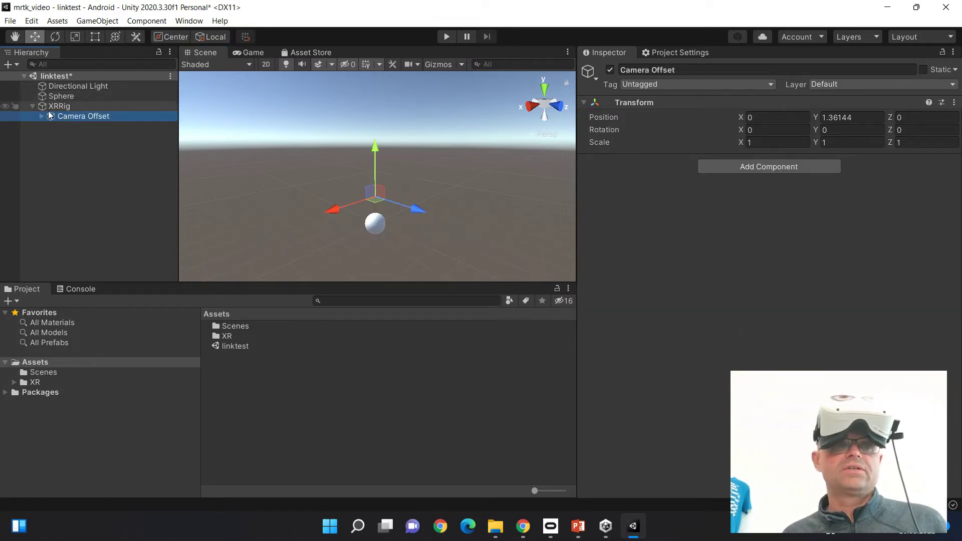
pyautogui.click(39, 106)
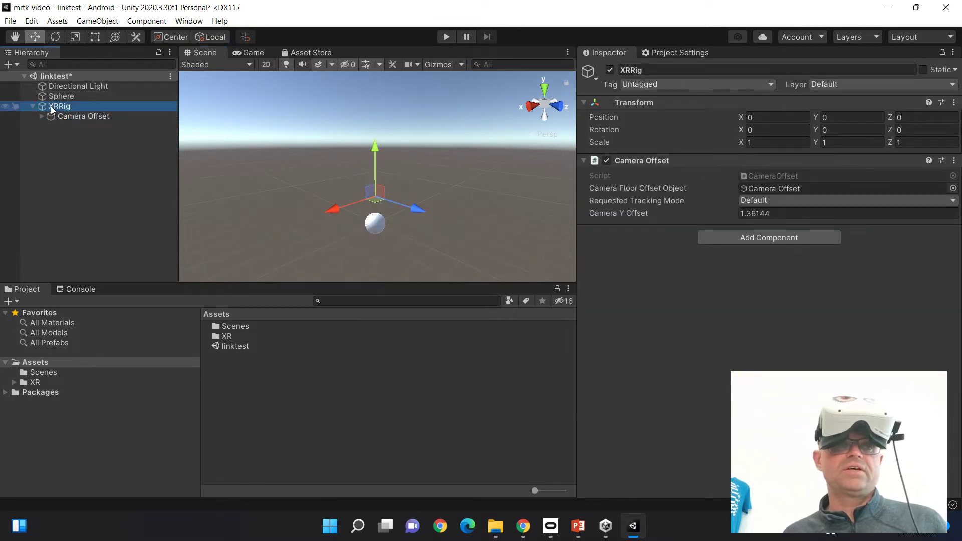
pyautogui.click(43, 96)
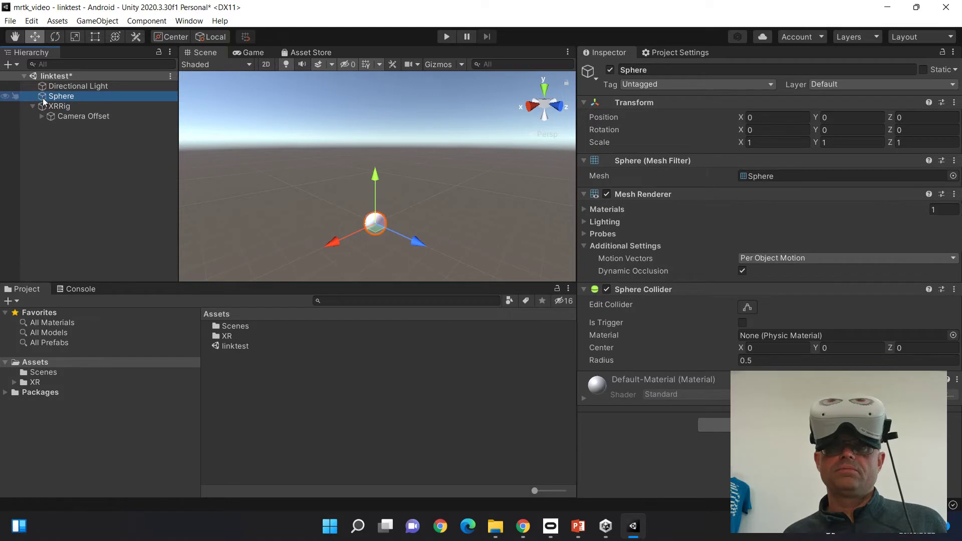
pyautogui.click(47, 107)
pyautogui.click(48, 116)
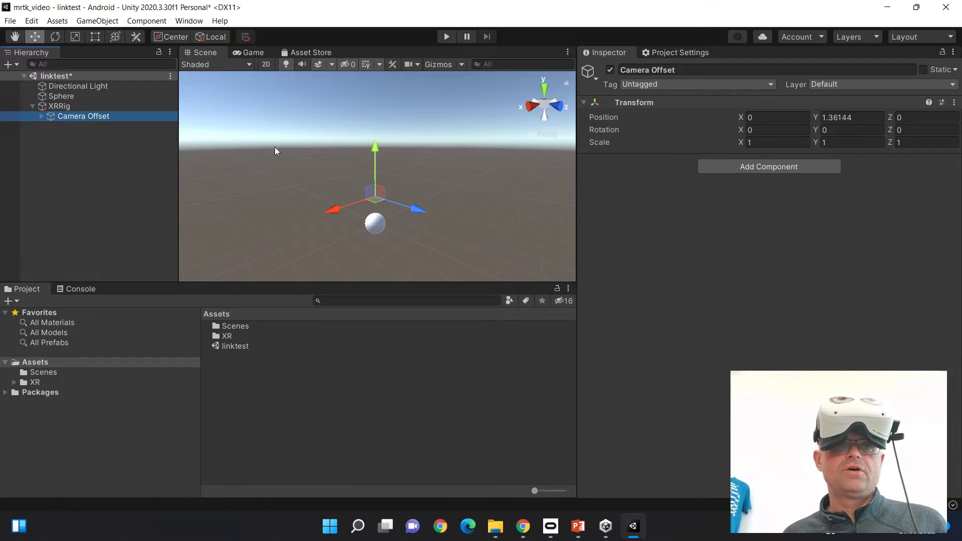
# - Select the XRRig, run the scene to test its reset position in the headset, and stop play mode
pyautogui.click(44, 106)
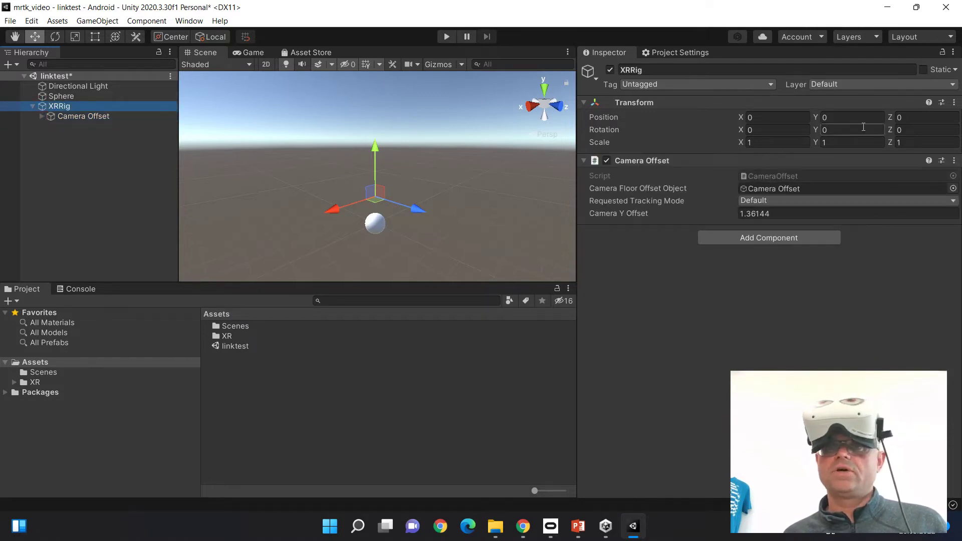
pyautogui.click(447, 37)
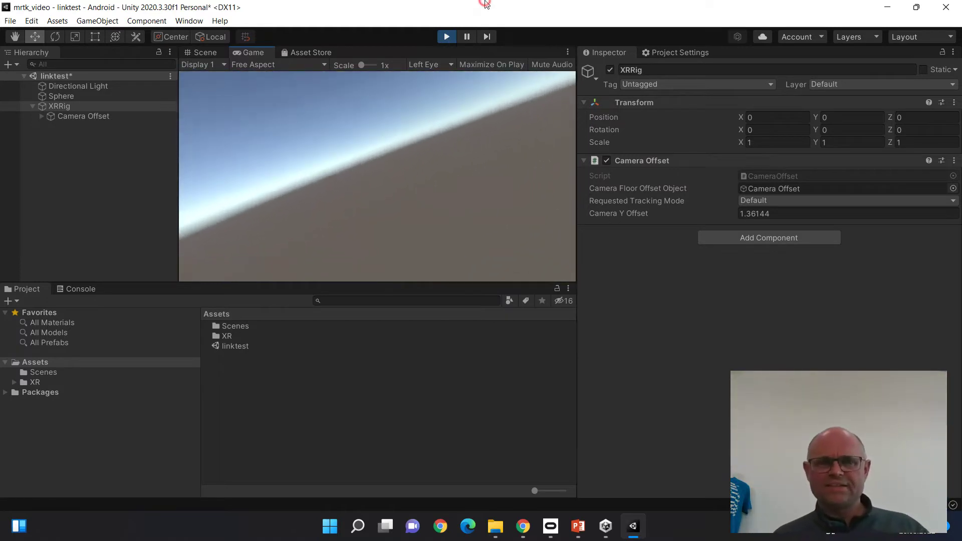
pyautogui.click(448, 38)
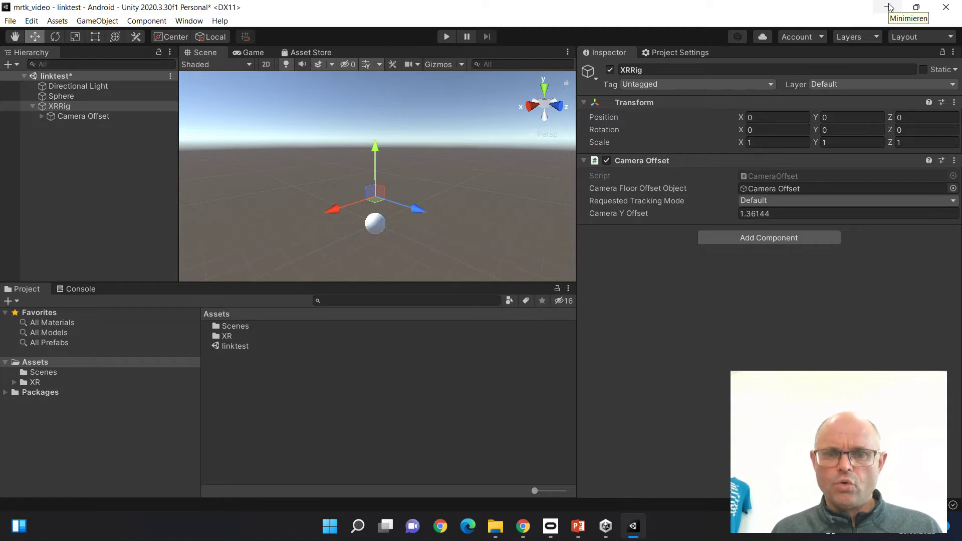
# - Switch to Chrome and view the beginning of the Welcome to the Mixed Reality Feature Tool article
pyautogui.moveTo(506, 525)
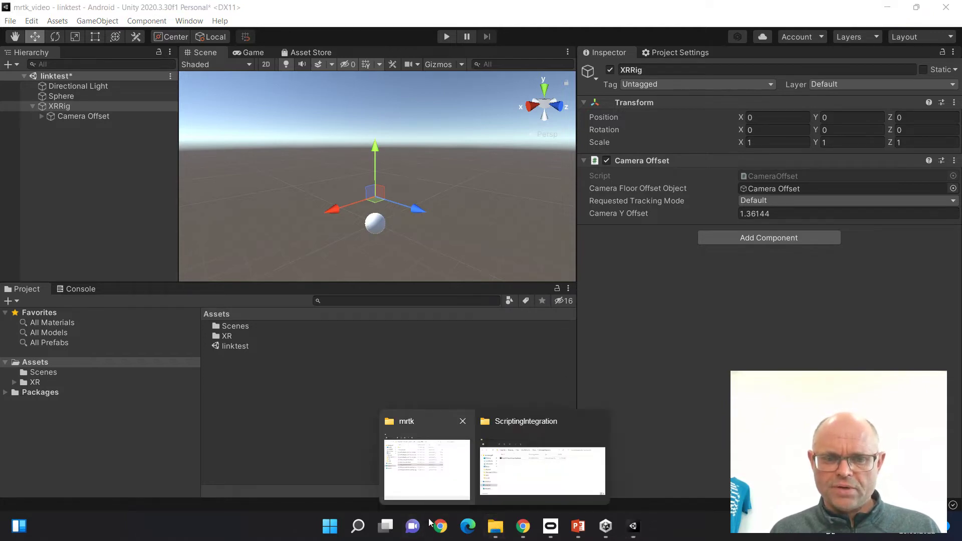
pyautogui.click(520, 534)
pyautogui.scroll(8, 366, 226)
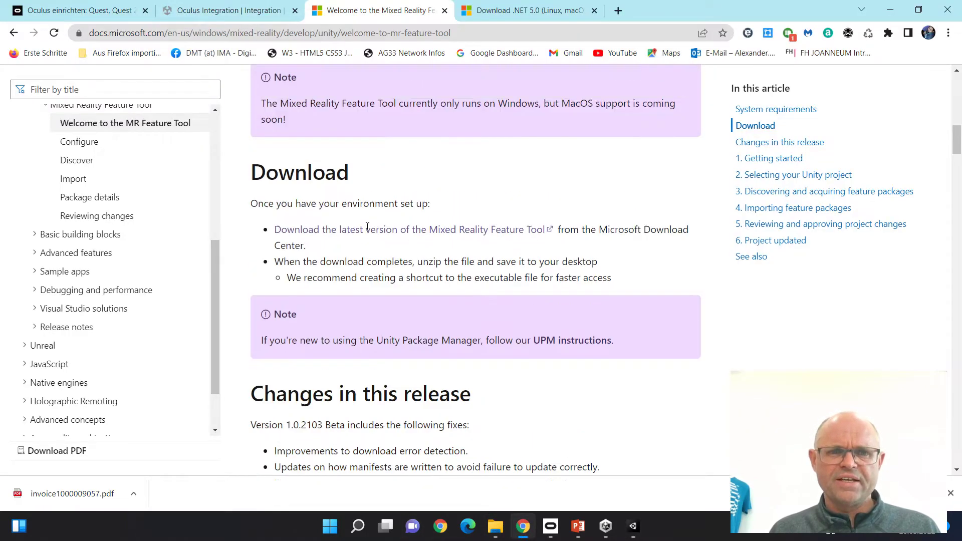
pyautogui.scroll(3, 368, 233)
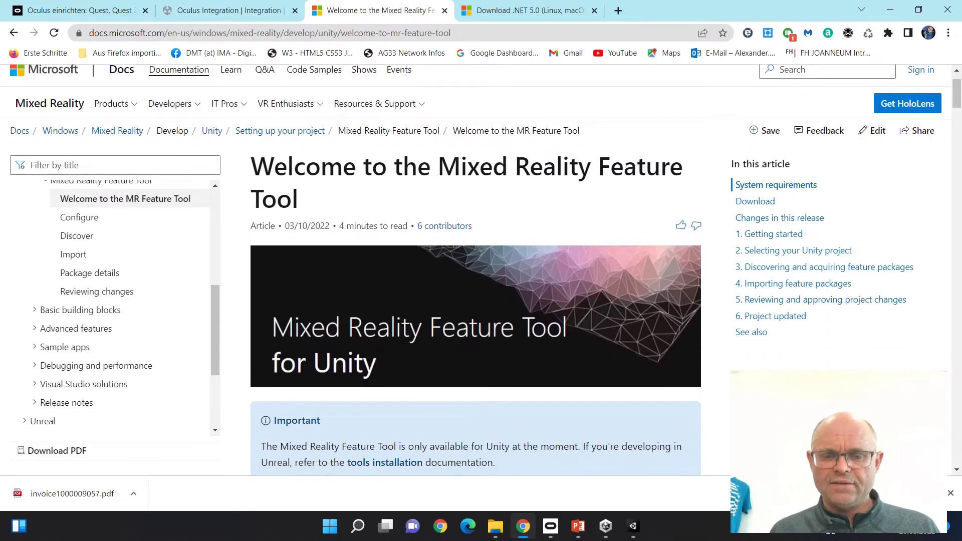
# - Launch MixedRealityFeatureTool.exe from the mrtk folder in File Explorer and move its window clear of the screen edge
pyautogui.moveTo(495, 526)
pyautogui.click(526, 493)
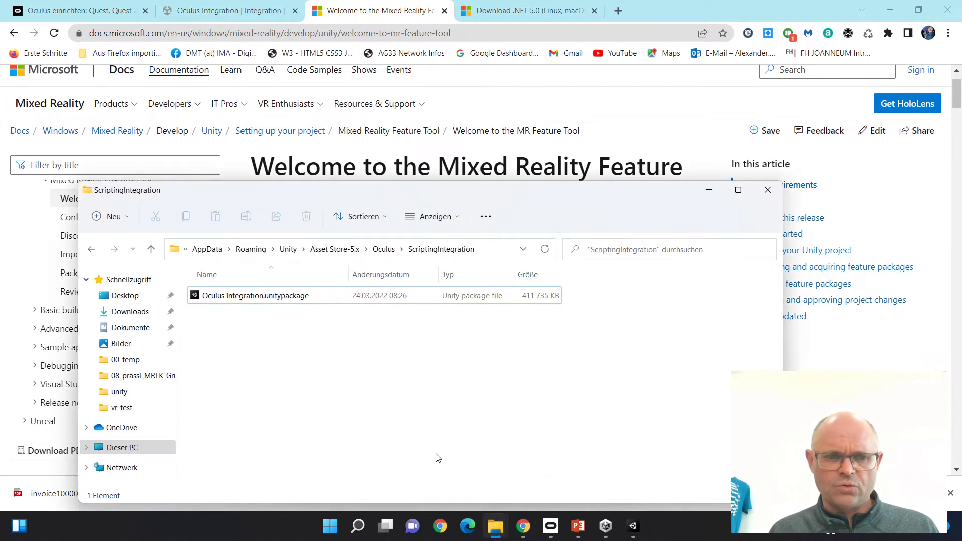
pyautogui.click(436, 456)
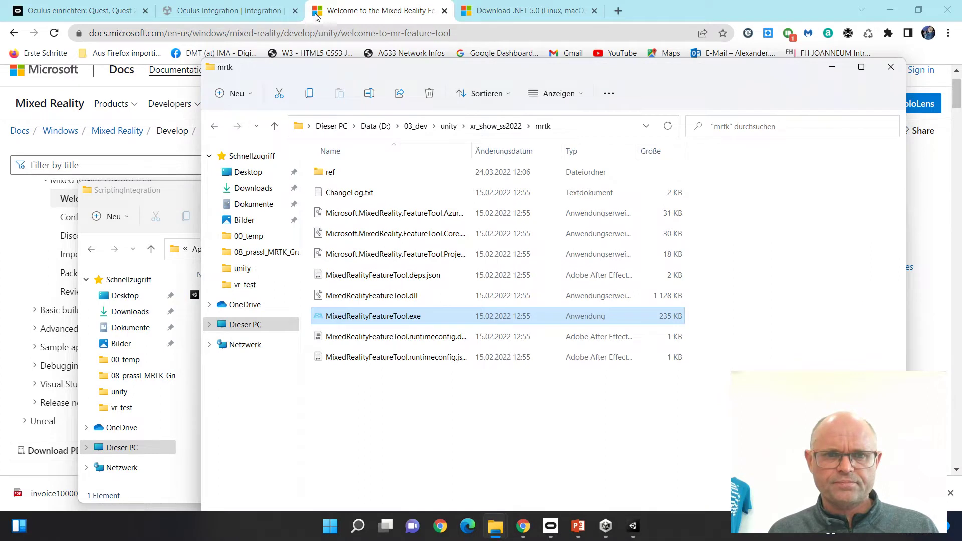
pyautogui.moveTo(482, 69); pyautogui.dragTo(448, 17)
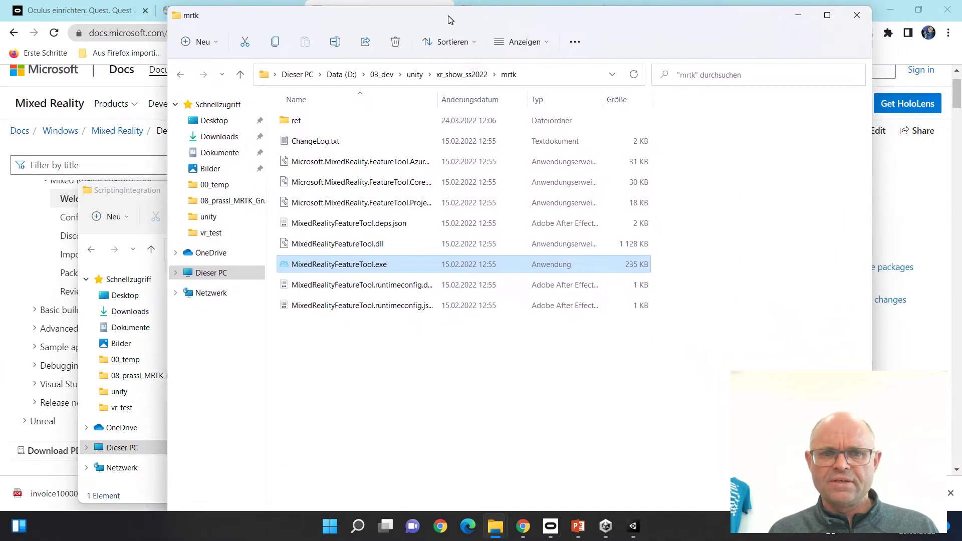
pyautogui.click(320, 267)
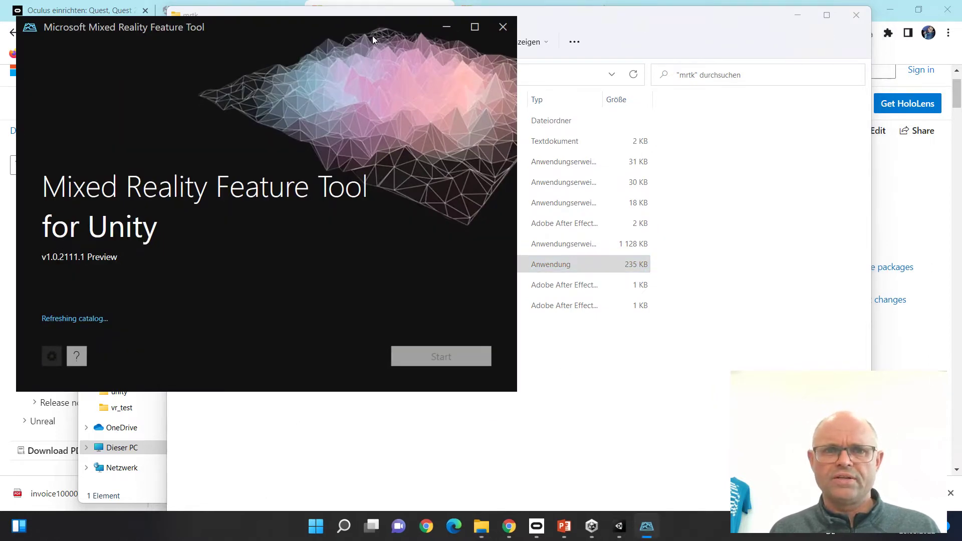
pyautogui.moveTo(373, 28); pyautogui.dragTo(594, 80)
# - Minimize the mrtk folder window and Chrome, and return to the Unity editor
pyautogui.click(796, 15)
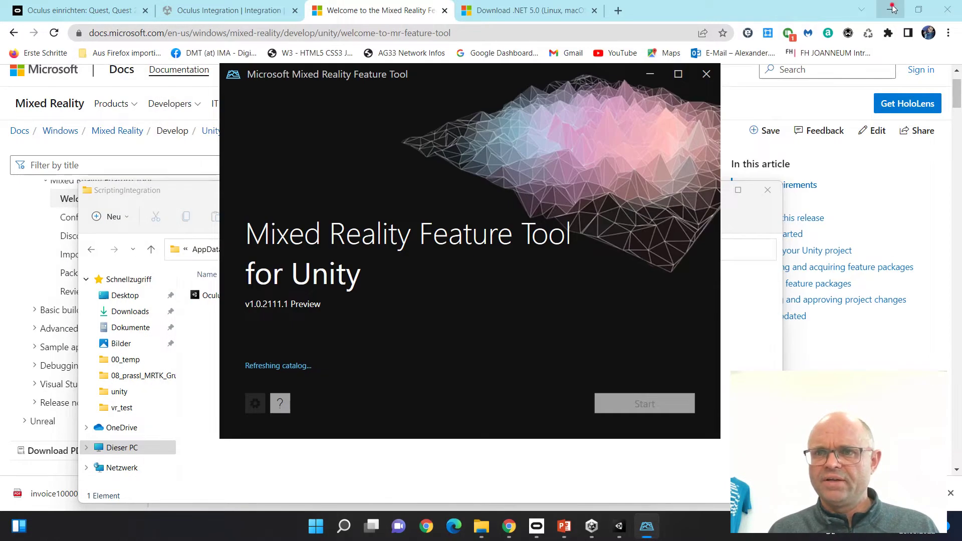
pyautogui.click(889, 9)
pyautogui.click(524, 5)
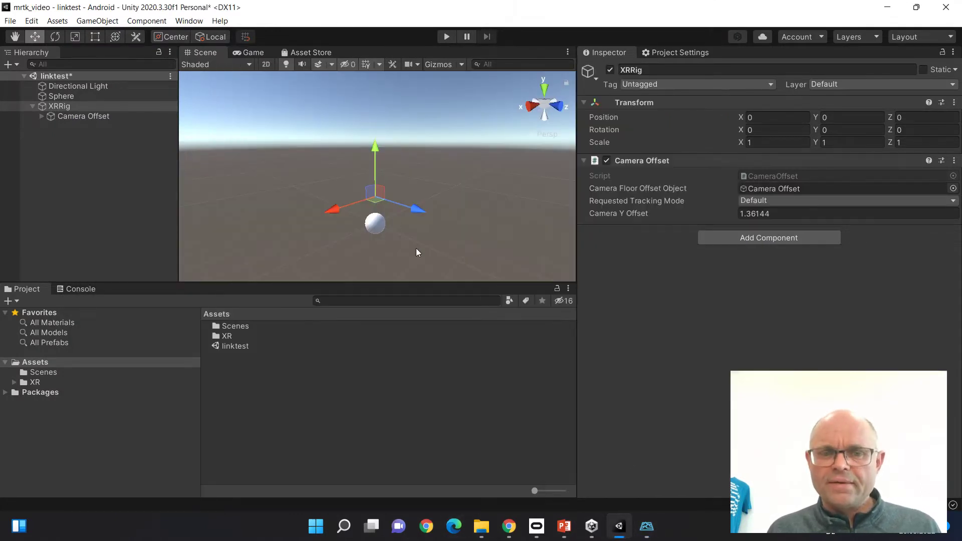
# - Copy the path of the mrtk_video project folder from File Explorer and minimize both folder windows
pyautogui.moveTo(480, 521)
pyautogui.click(495, 481)
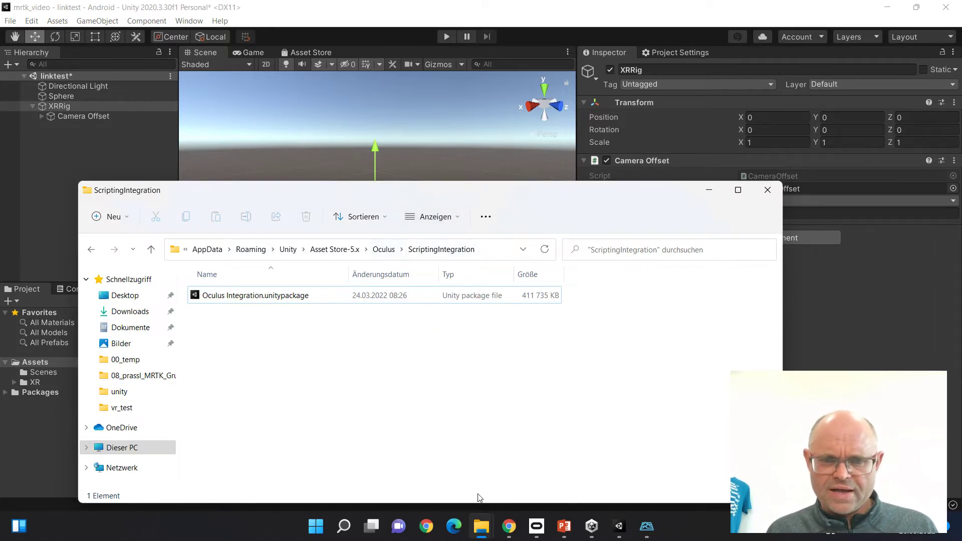
pyautogui.moveTo(484, 526)
pyautogui.click(423, 481)
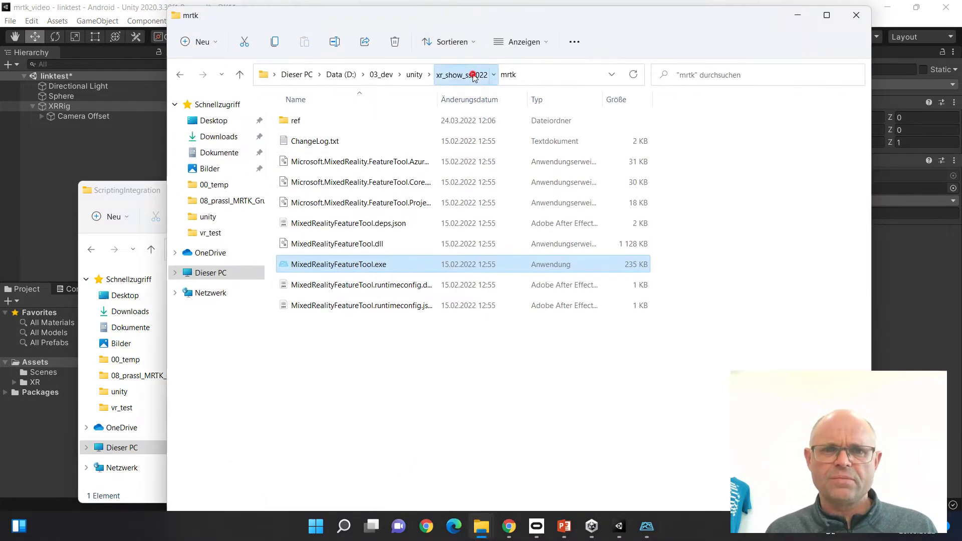
pyautogui.click(463, 74)
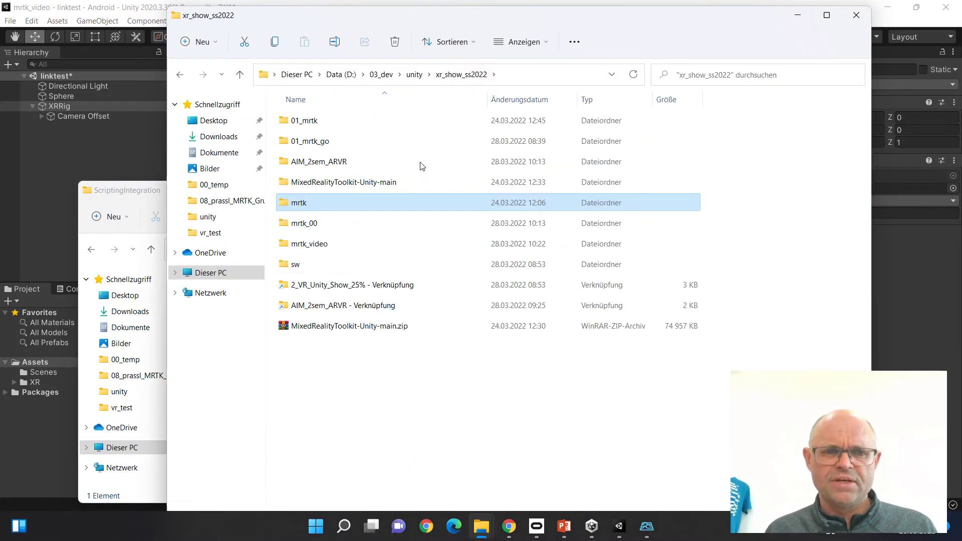
pyautogui.doubleClick(312, 244)
pyautogui.click(563, 74)
pyautogui.hotkey('ctrl', 'c')
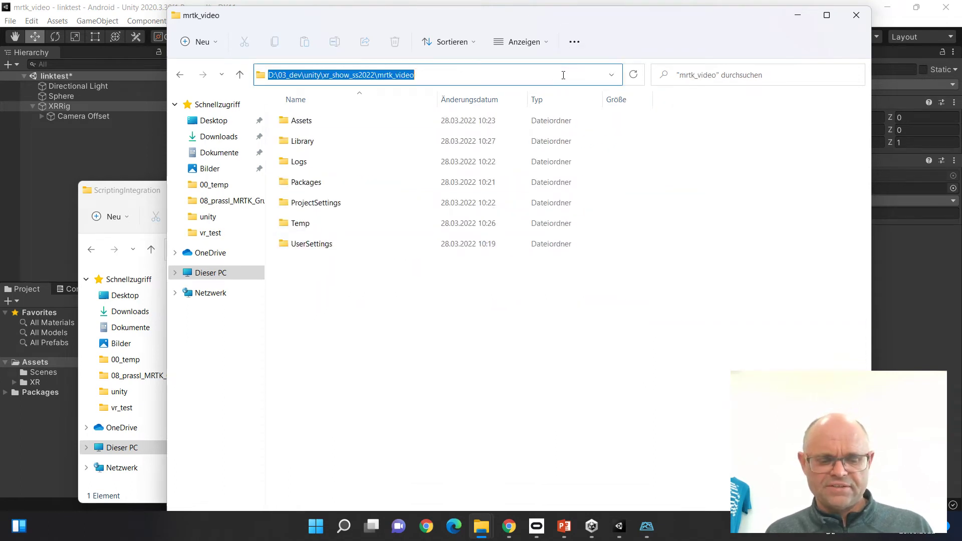
pyautogui.click(796, 16)
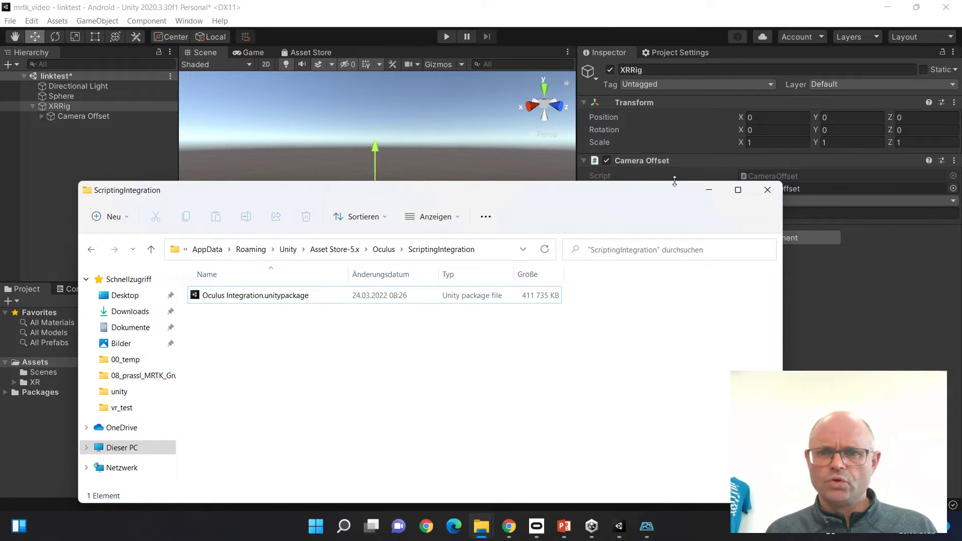
pyautogui.click(709, 189)
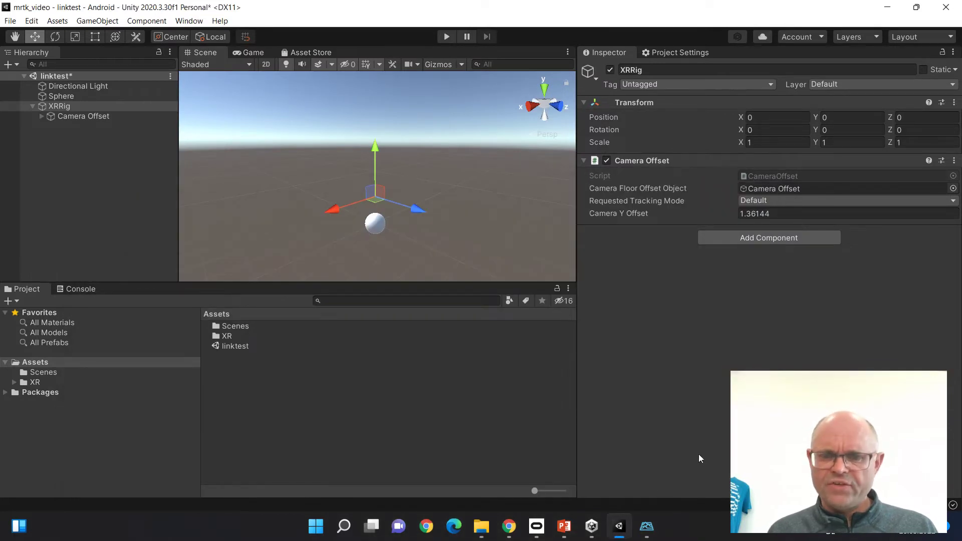
# - Switch to the Mixed Reality Feature Tool, start it, and set the project path to D:\03_dev\unity\xr_show_ss2022\mrtk_video
pyautogui.click(627, 494)
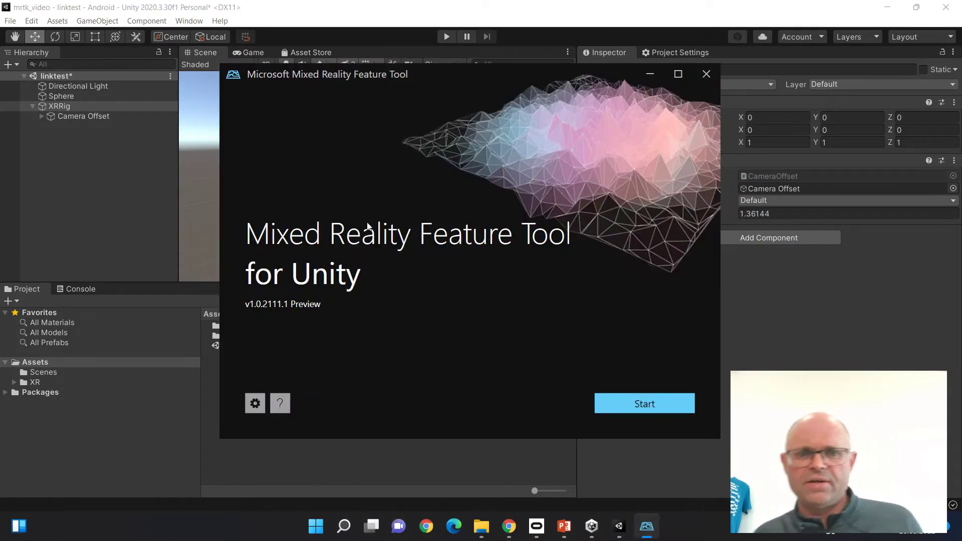
pyautogui.click(639, 406)
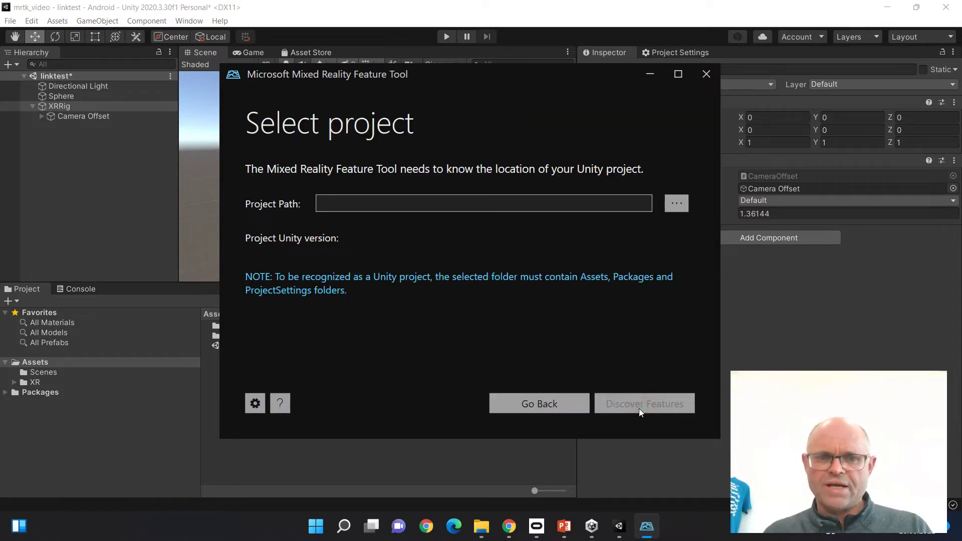
pyautogui.click(677, 203)
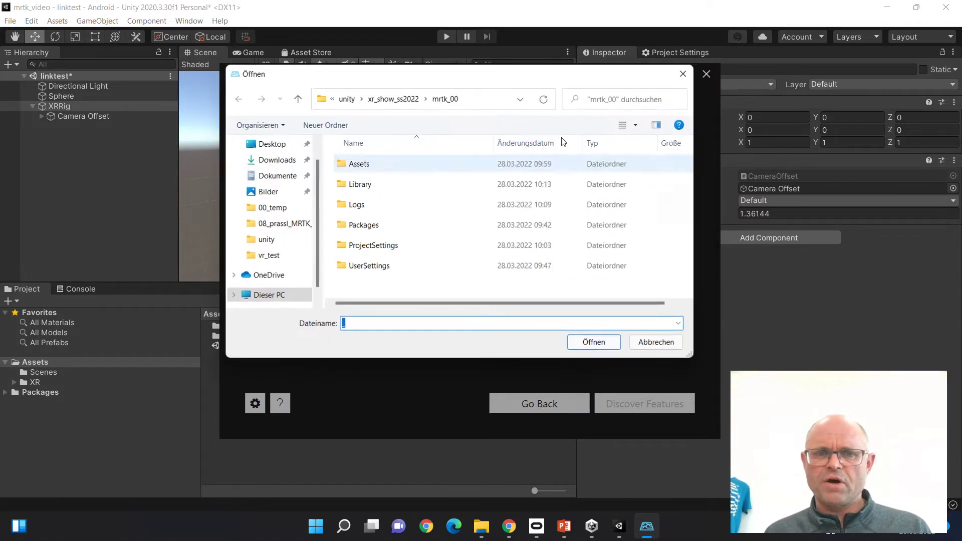
pyautogui.click(483, 98)
pyautogui.hotkey('ctrl', 'v')
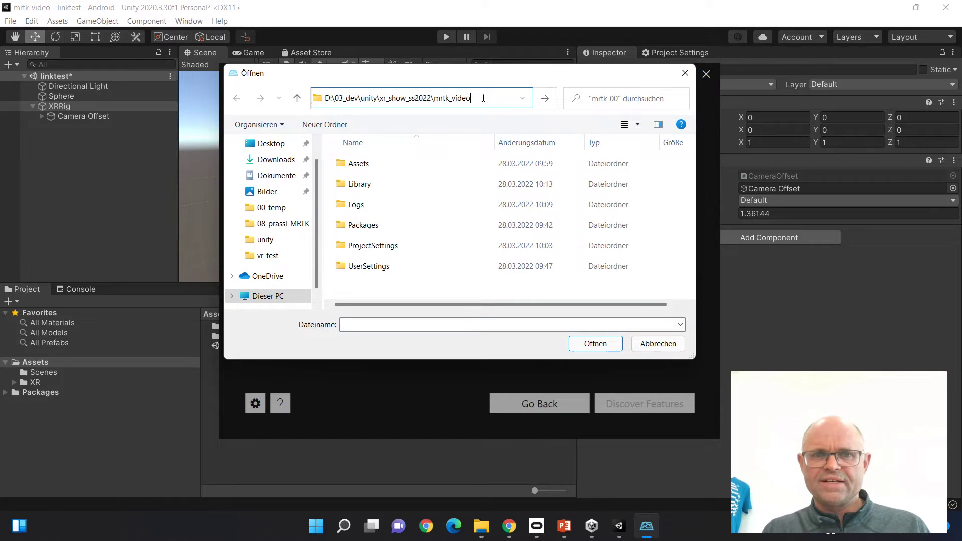
pyautogui.press('Return')
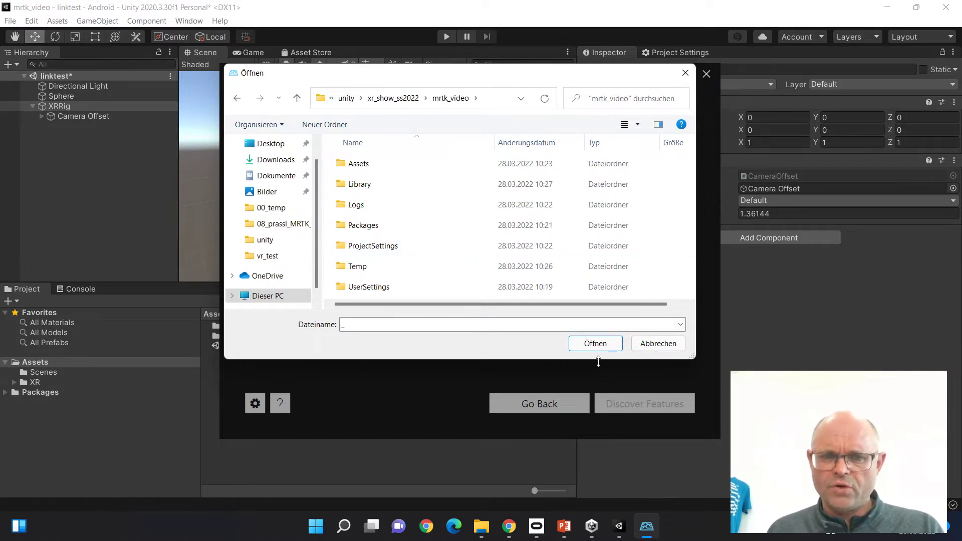
pyautogui.click(596, 345)
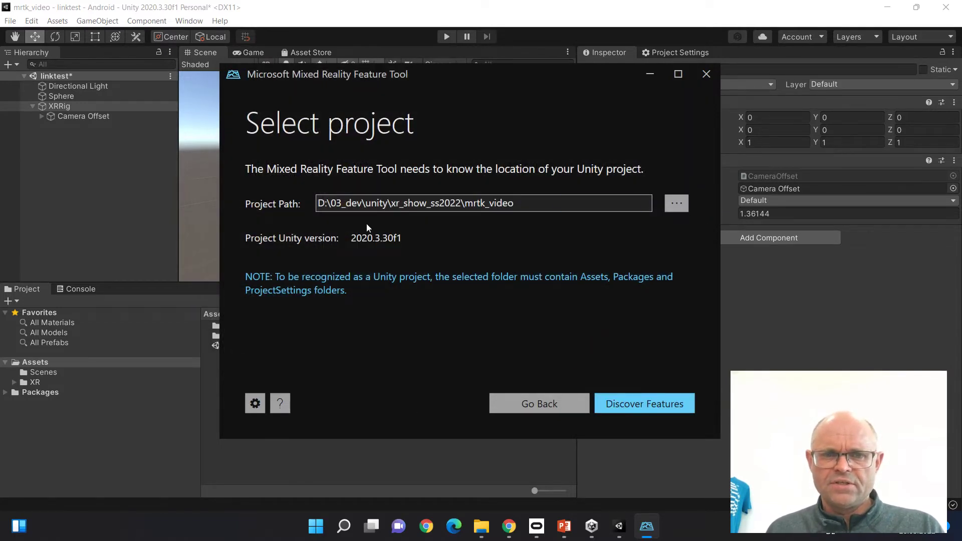
# - Discover features and select the Mixed Reality Toolkit Examples, Extensions, Foundation, Standard Assets and Tools packages, version 2.7.3
pyautogui.click(660, 404)
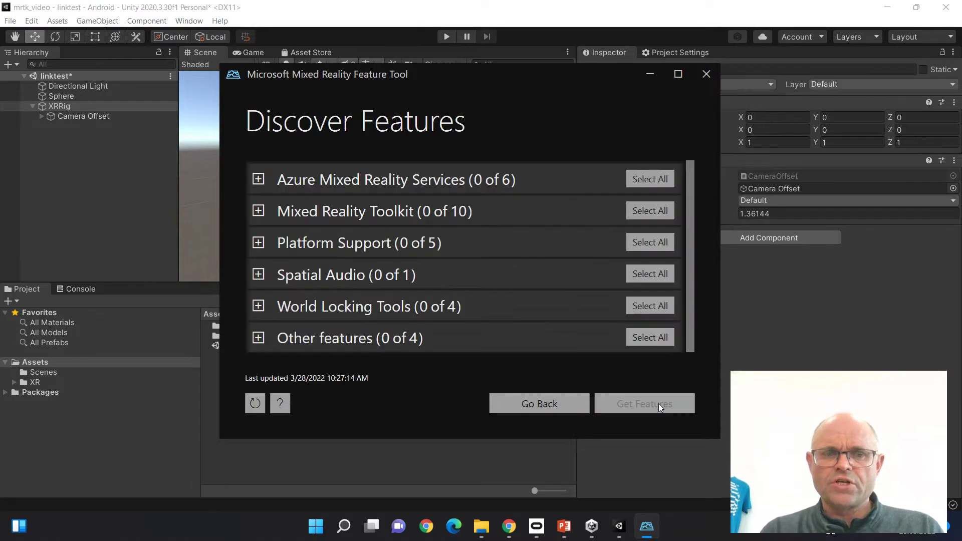
pyautogui.click(259, 210)
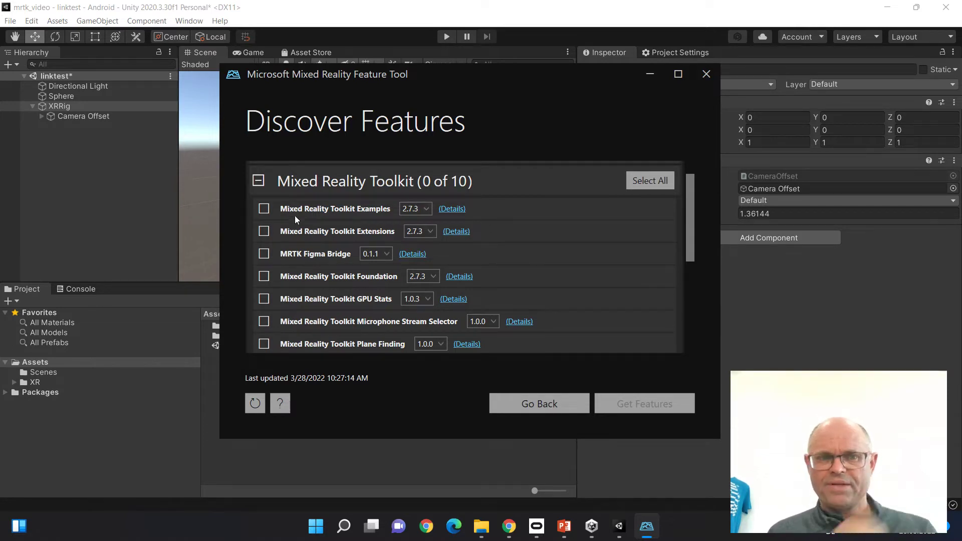
pyautogui.click(266, 209)
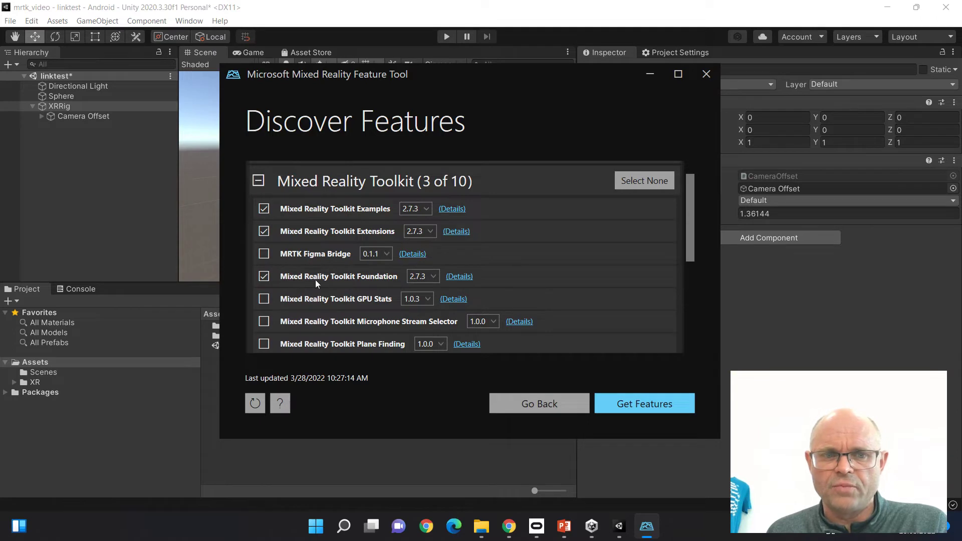
pyautogui.scroll(-3, 537, 266)
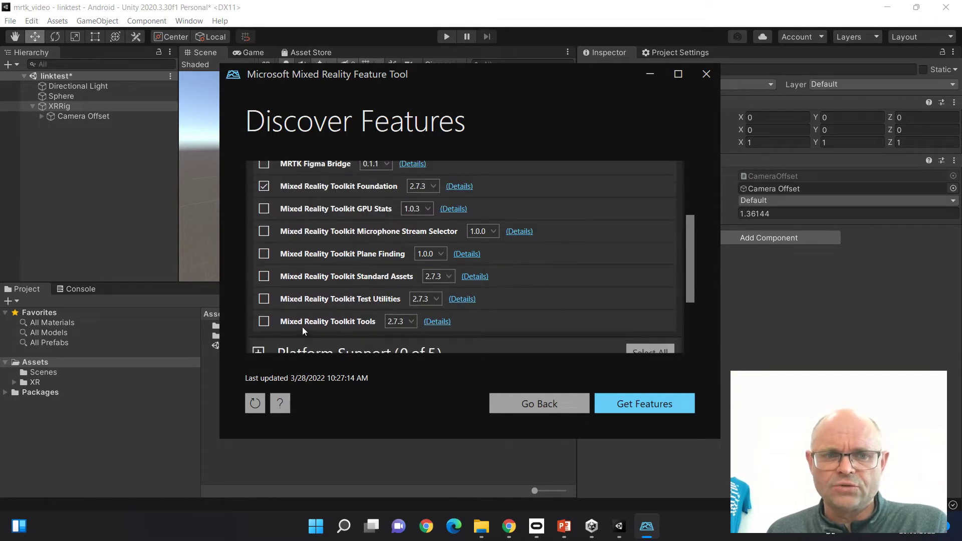
pyautogui.click(264, 278)
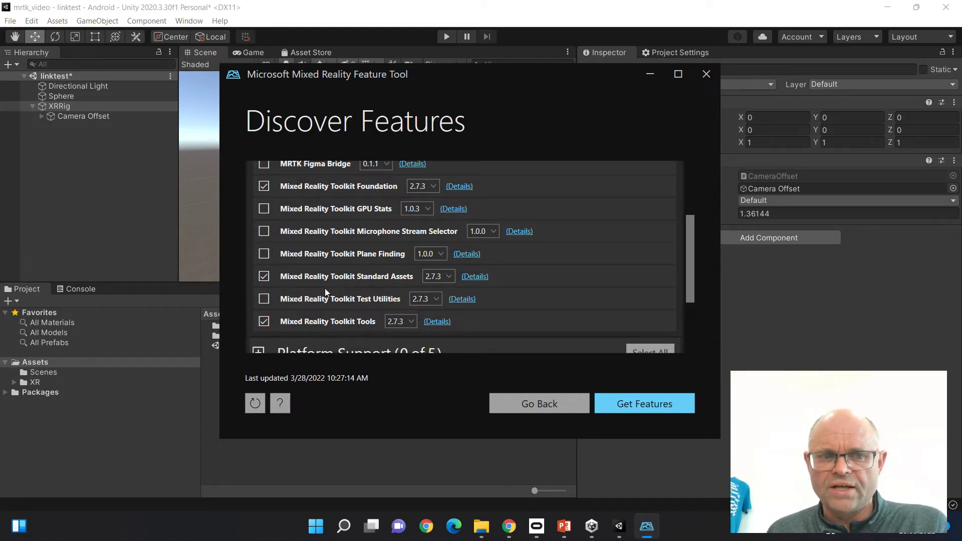
pyautogui.scroll(3, 325, 287)
pyautogui.scroll(-2, 326, 255)
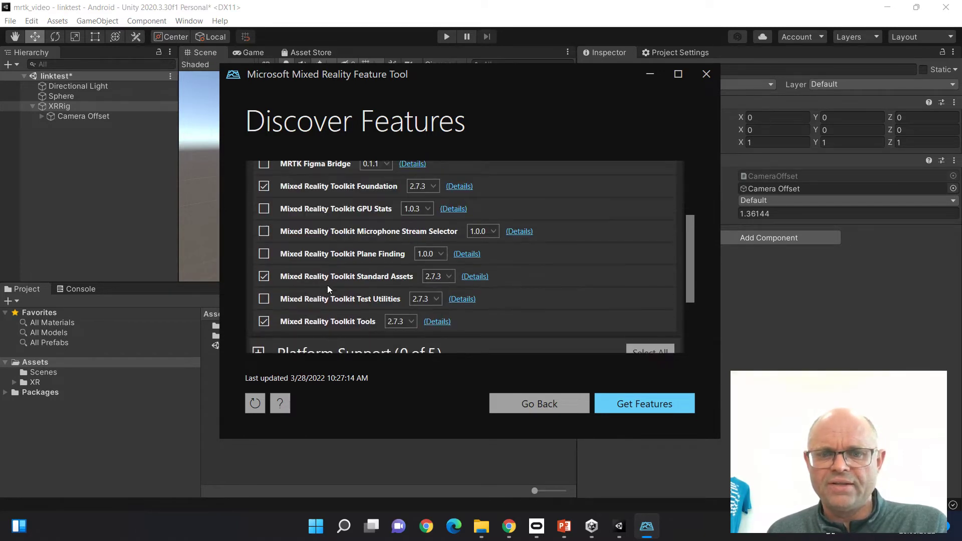
# - Get the selected features, validate them, and dismiss the validation message
pyautogui.click(672, 404)
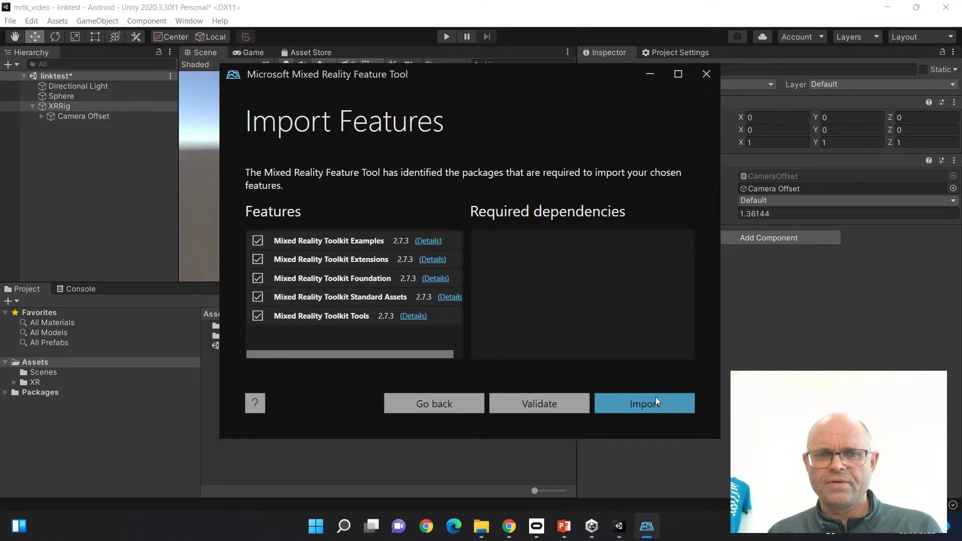
pyautogui.click(575, 401)
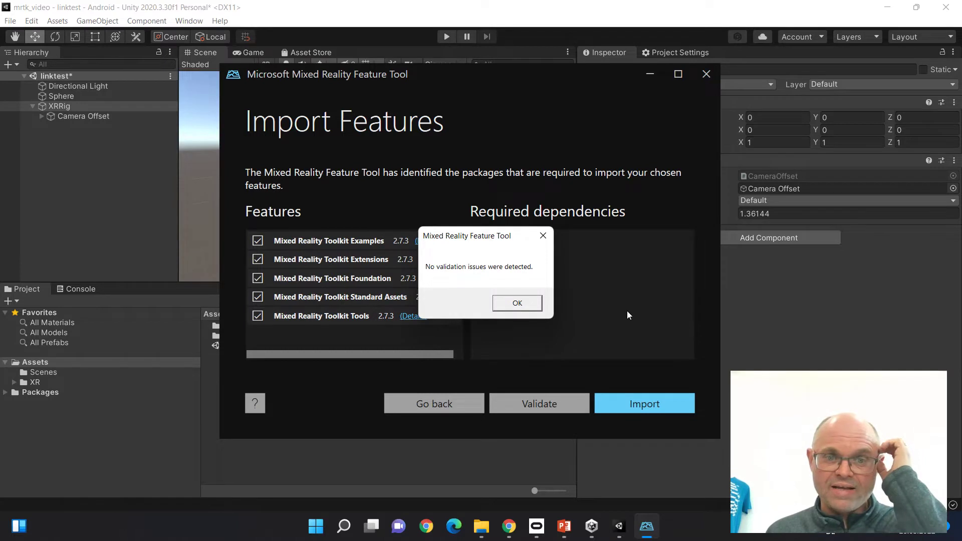
pyautogui.click(533, 306)
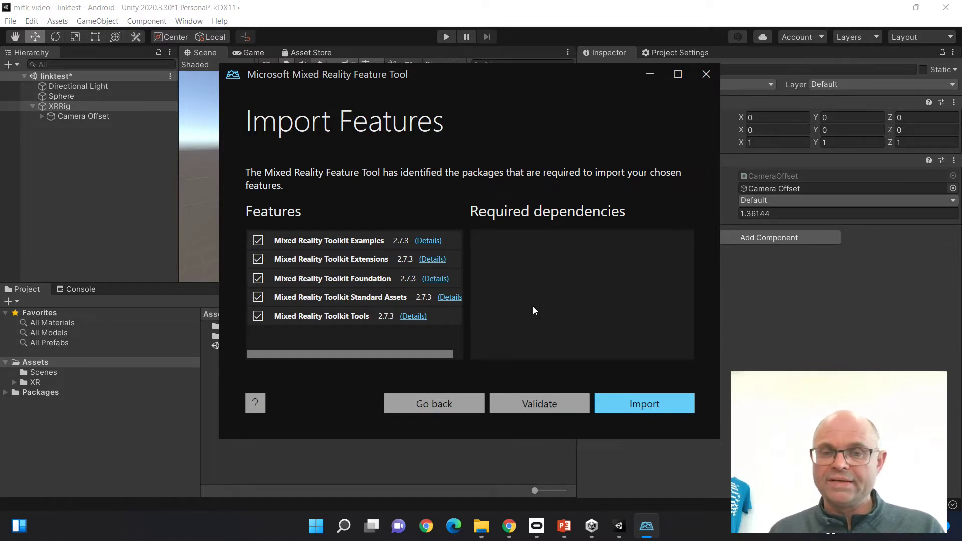
# - Import the selected features, approve the manifest changes, and exit the Mixed Reality Feature Tool
pyautogui.click(650, 402)
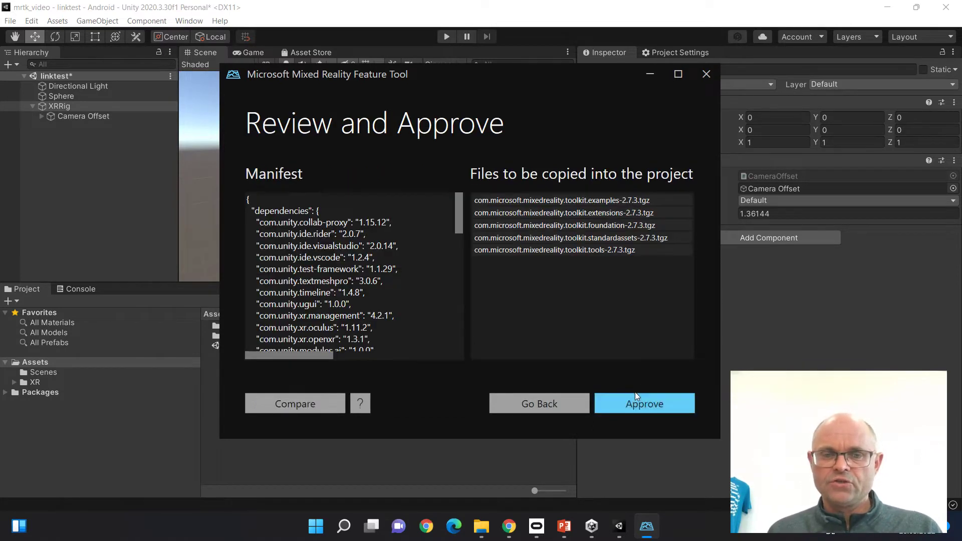
pyautogui.click(666, 405)
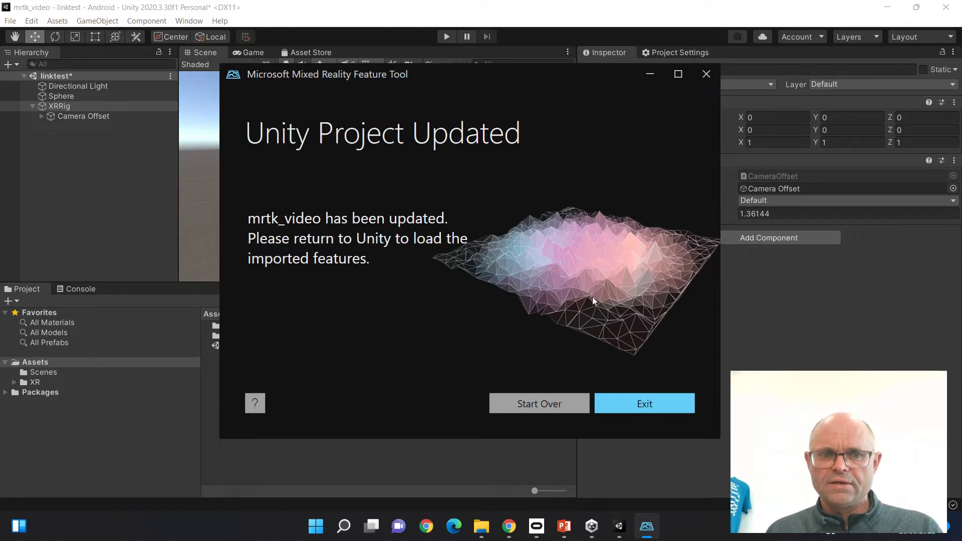
pyautogui.click(686, 403)
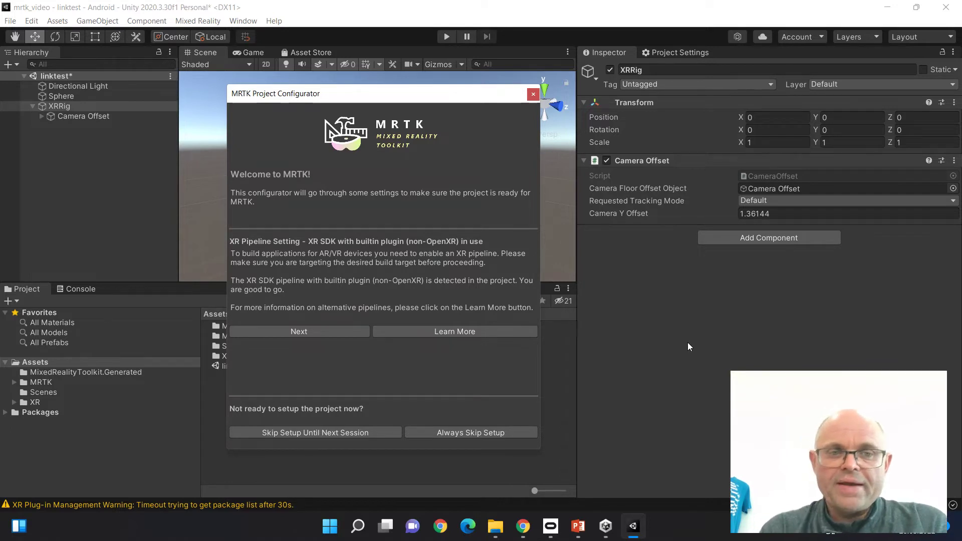
# - Apply the default project settings in the MRTK Project Configurator, accept the editor restart, and save the linktest scene
pyautogui.moveTo(442, 102); pyautogui.dragTo(454, 96)
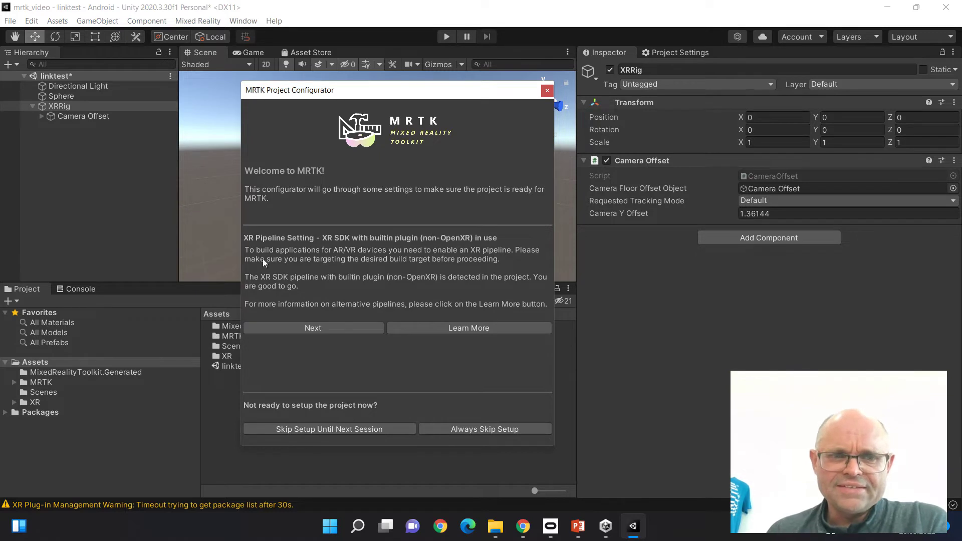
pyautogui.click(316, 327)
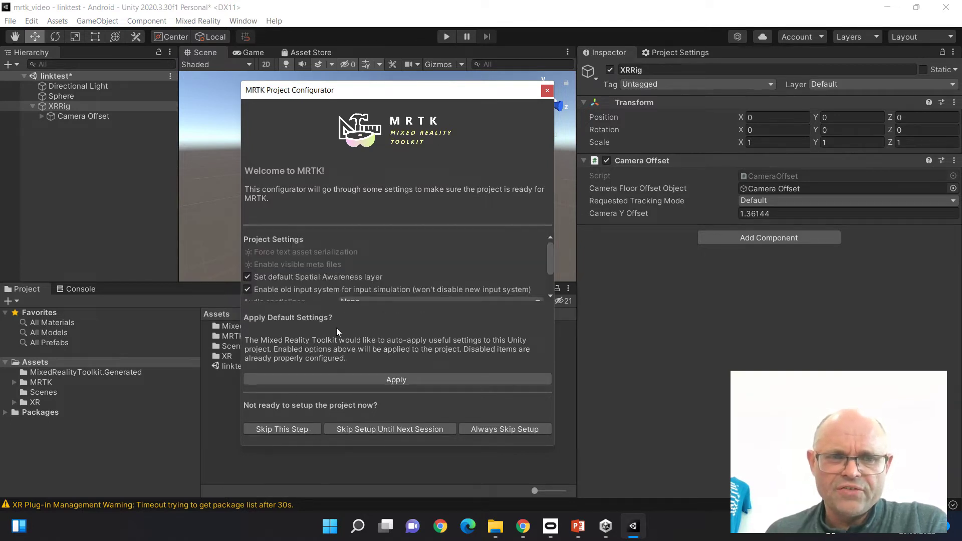
pyautogui.scroll(-3, 410, 262)
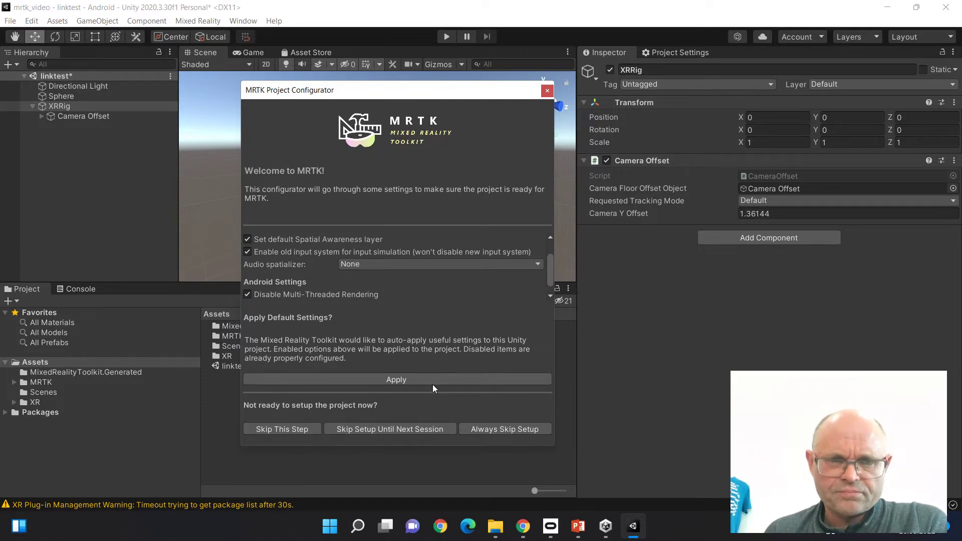
pyautogui.click(406, 380)
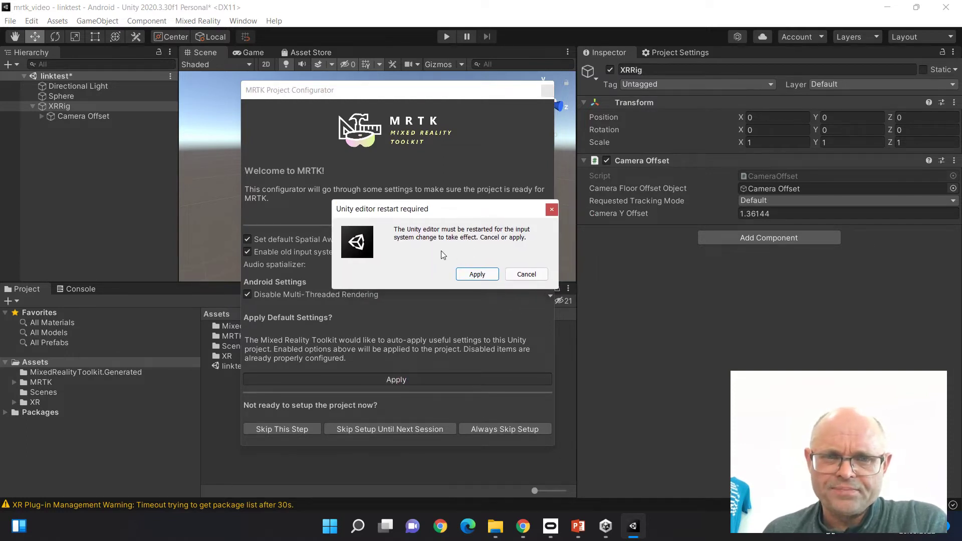
pyautogui.click(478, 275)
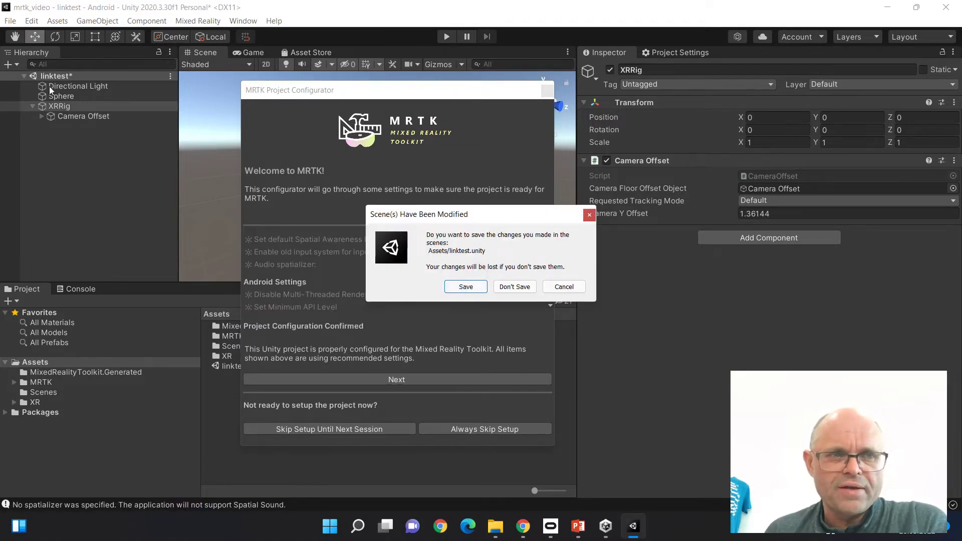
pyautogui.click(465, 286)
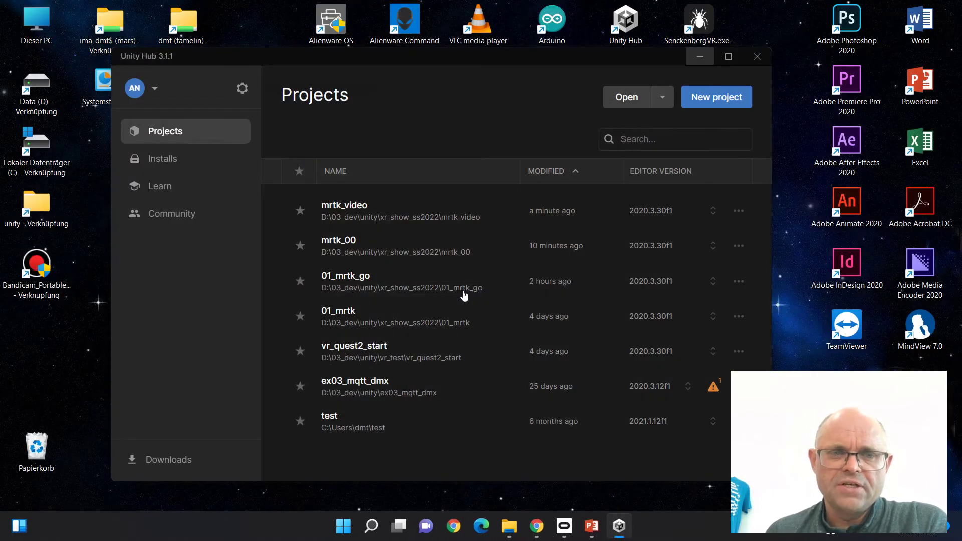
pyautogui.click(464, 295)
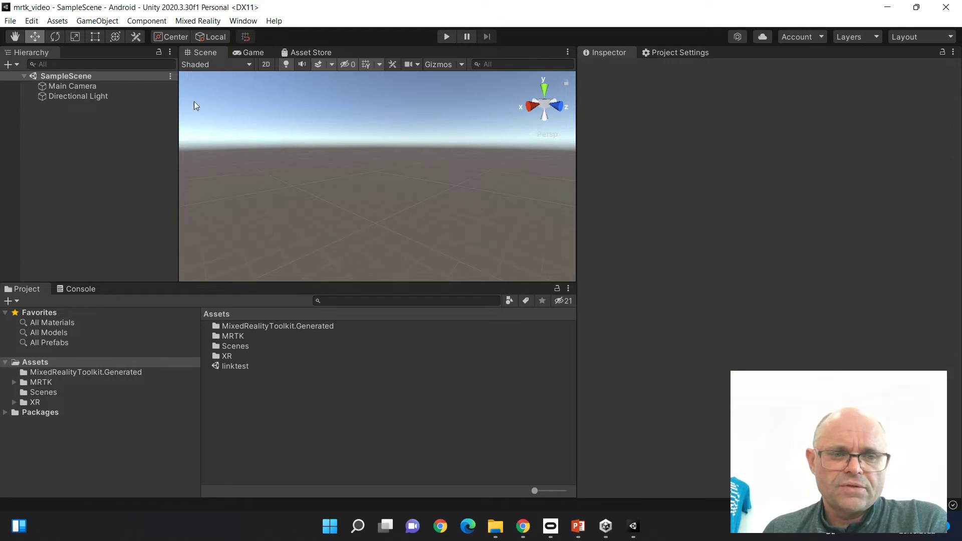
pyautogui.click(194, 21)
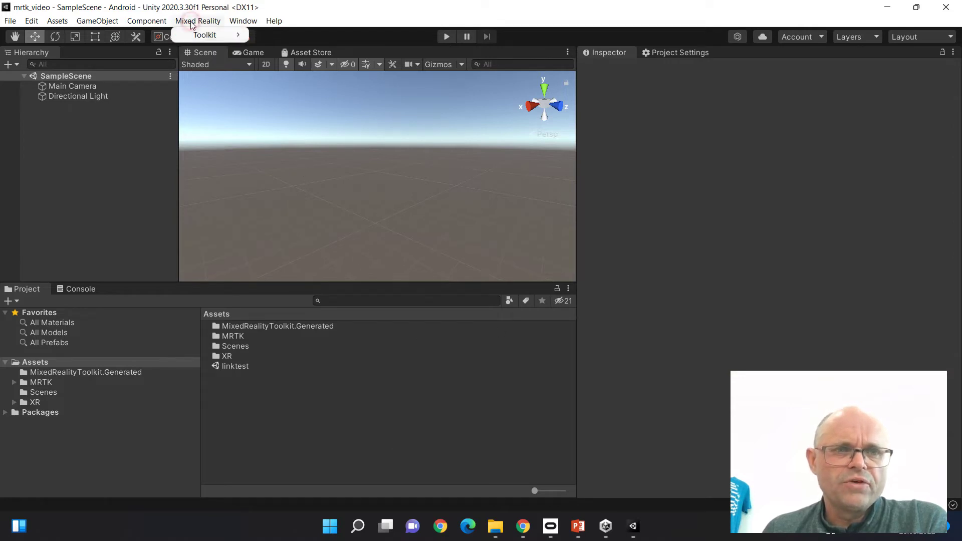
pyautogui.moveTo(204, 35)
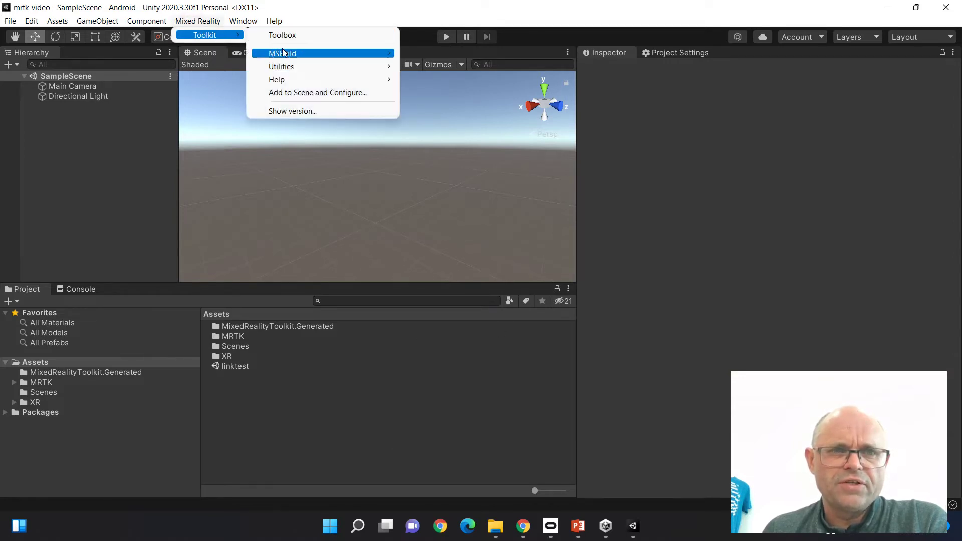
pyautogui.moveTo(290, 67)
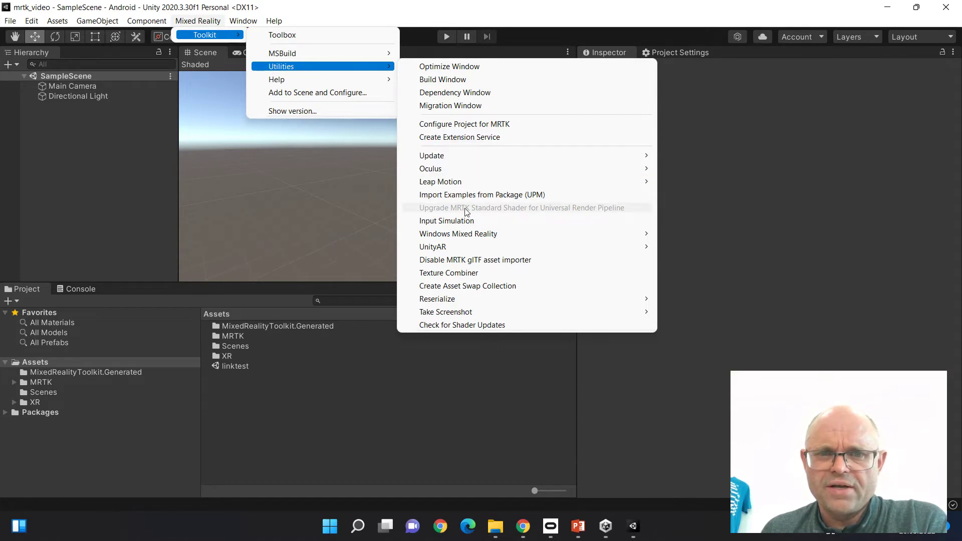
pyautogui.click(296, 179)
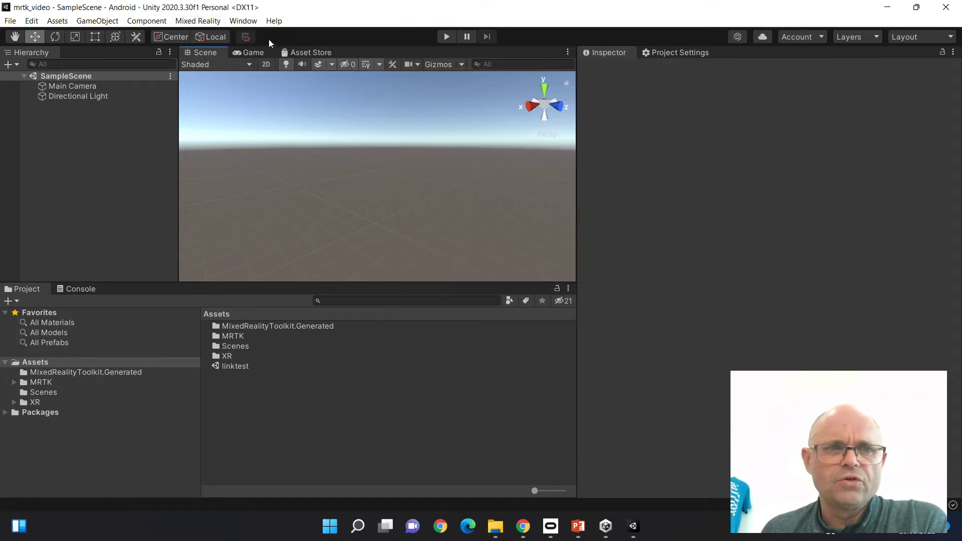
# - Open the linktest scene and add the Mixed Reality Toolkit objects to it
pyautogui.doubleClick(233, 366)
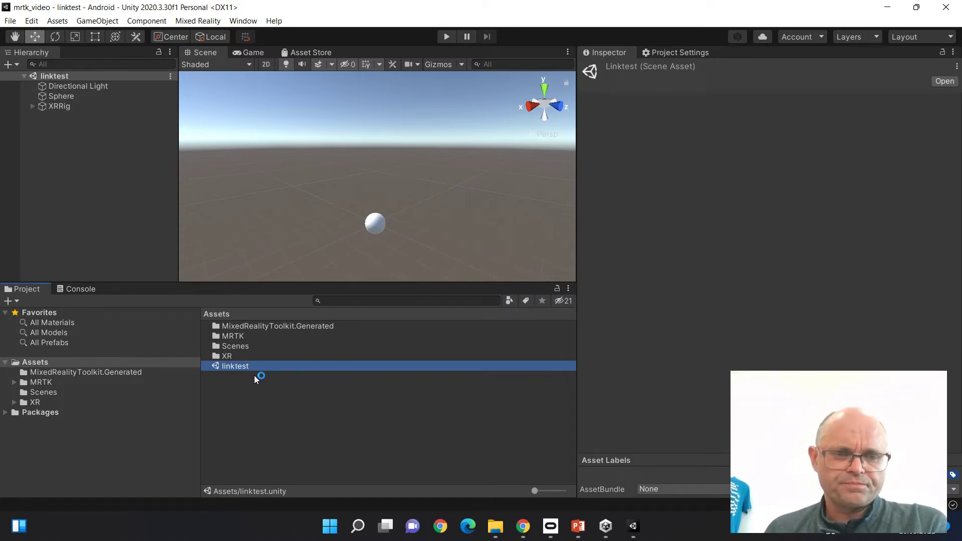
pyautogui.click(208, 23)
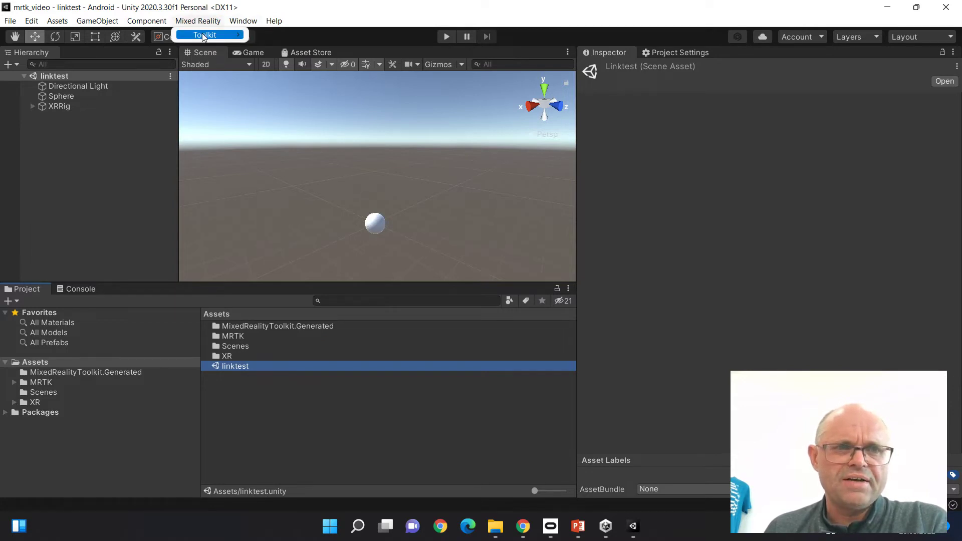
pyautogui.moveTo(204, 36)
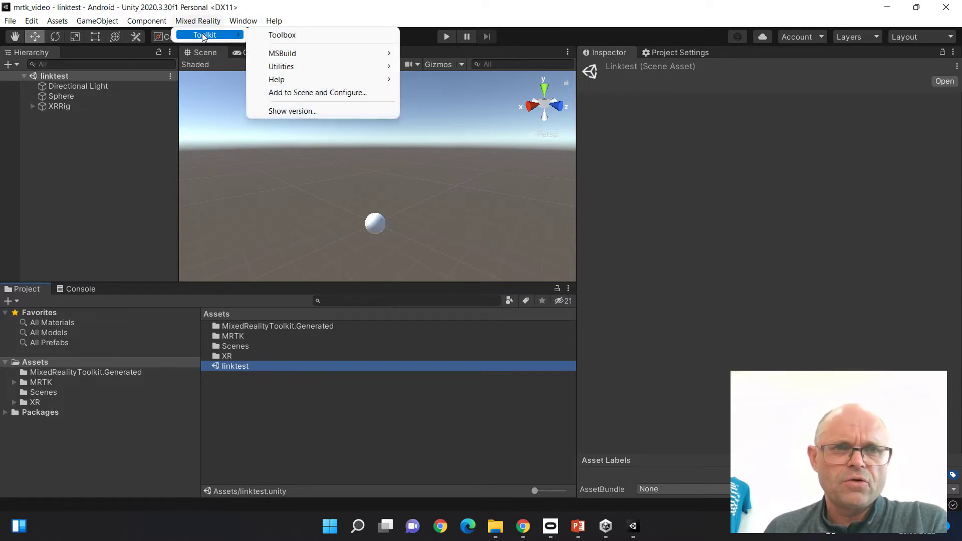
pyautogui.click(317, 93)
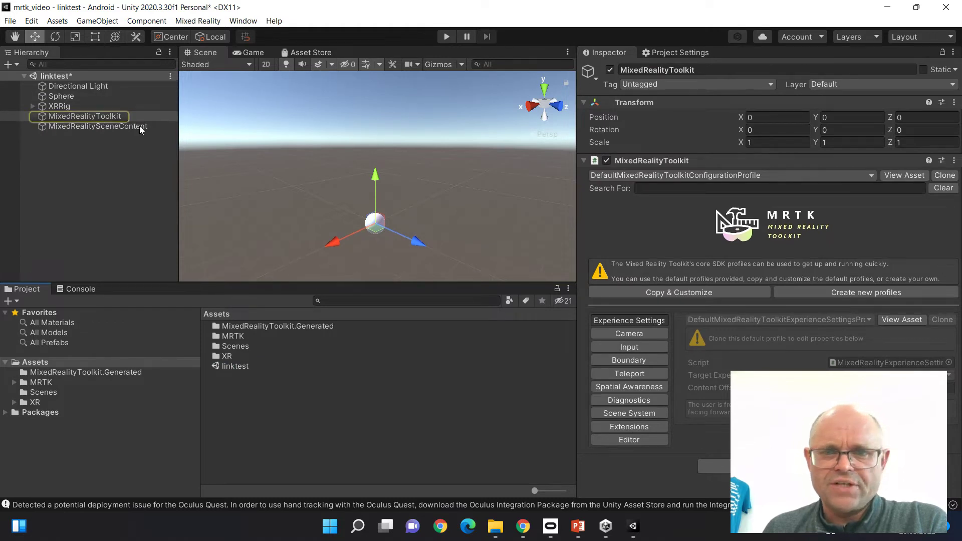
pyautogui.click(697, 290)
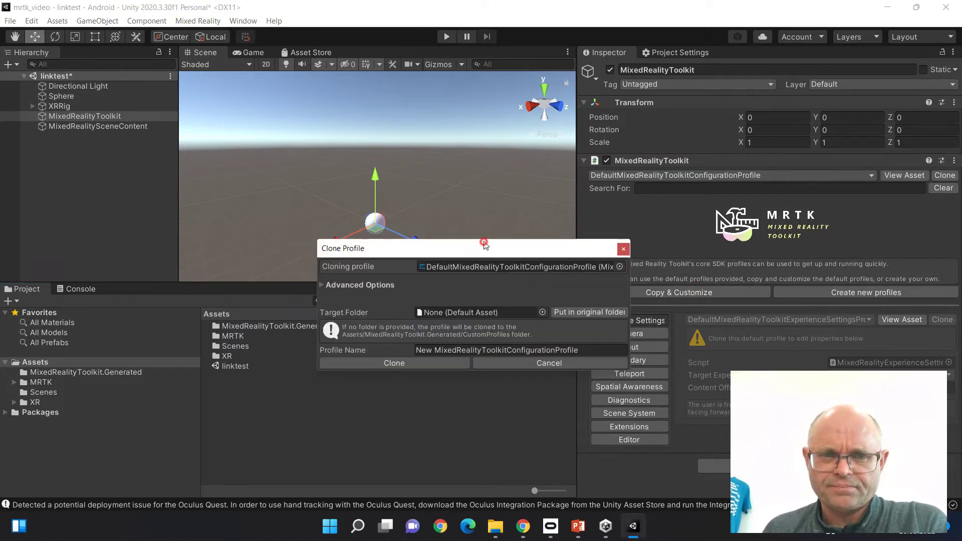
pyautogui.moveTo(484, 244); pyautogui.dragTo(380, 104)
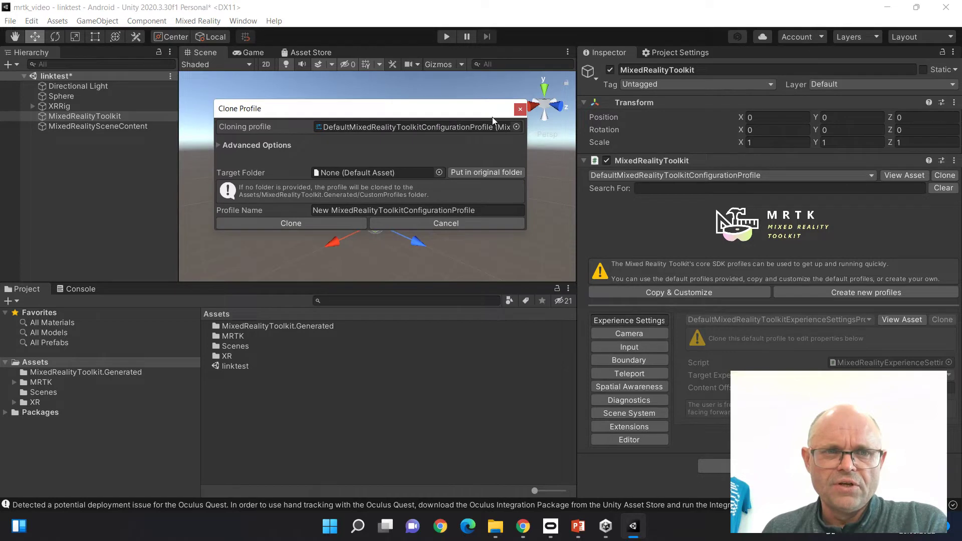
pyautogui.click(520, 110)
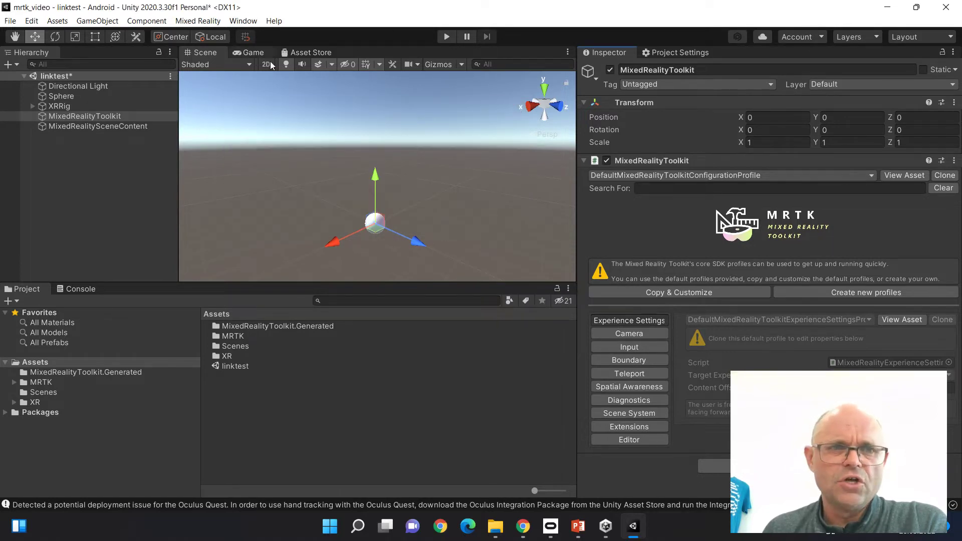
# - Import the Demos - HandTracking sample from the Mixed Reality Toolkit Examples package and close the Package Manager
pyautogui.click(243, 21)
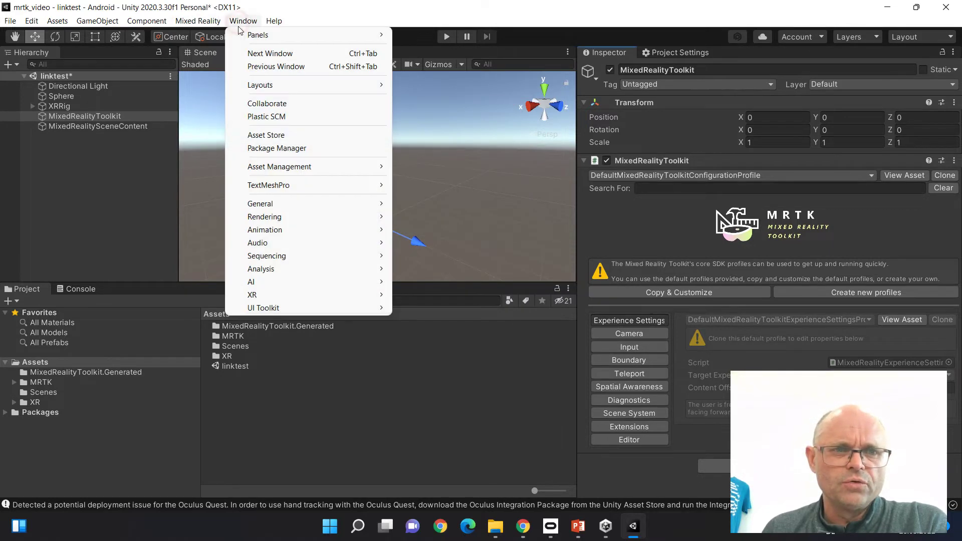
pyautogui.click(282, 147)
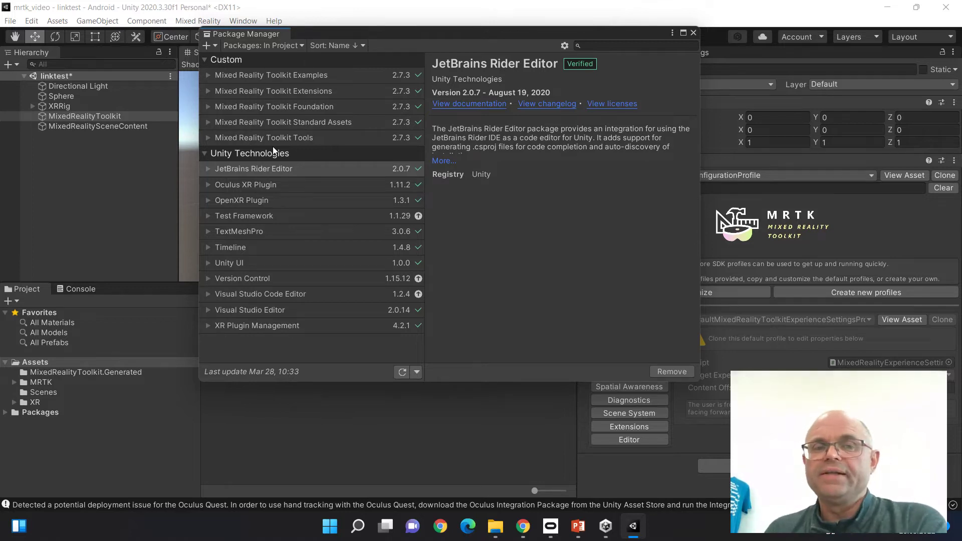
pyautogui.moveTo(405, 36); pyautogui.dragTo(394, 64)
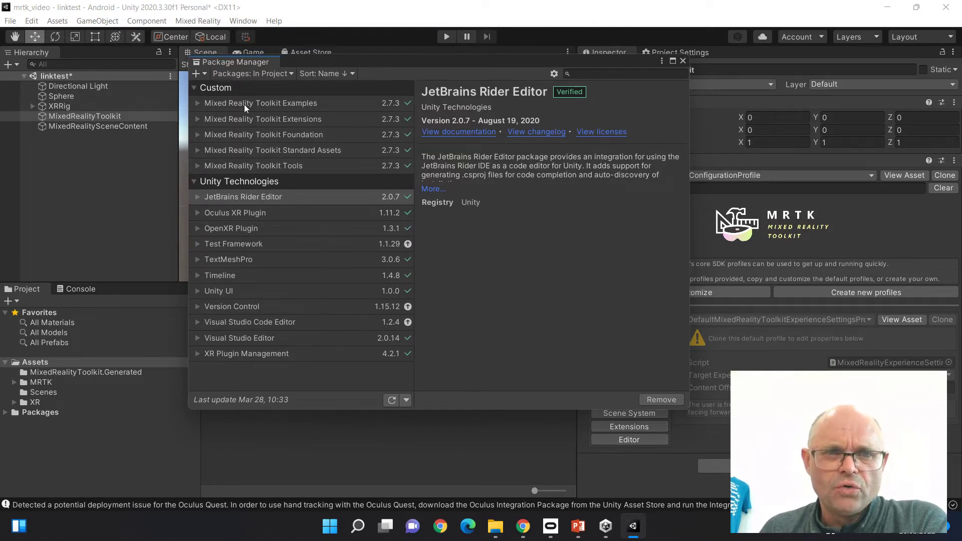
pyautogui.click(198, 104)
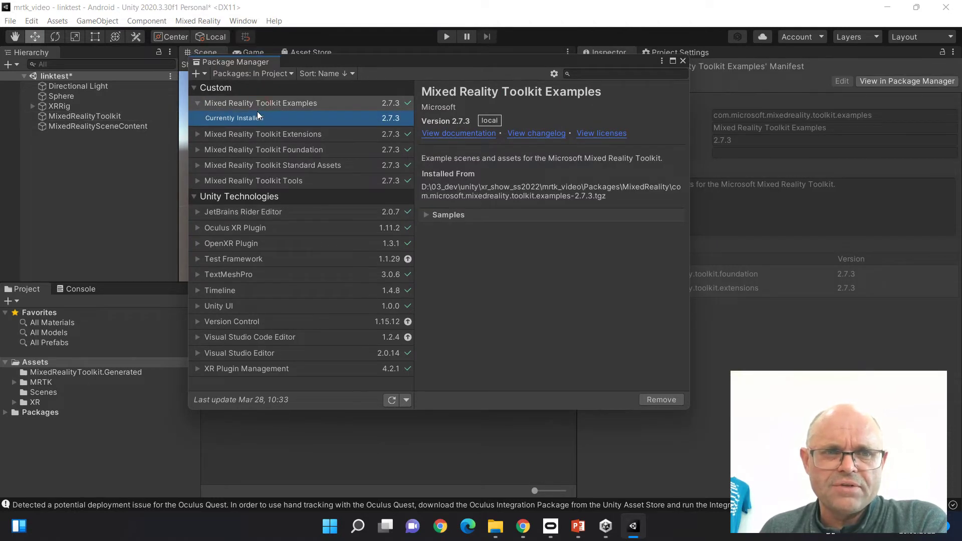
pyautogui.click(428, 215)
pyautogui.scroll(-2, 456, 241)
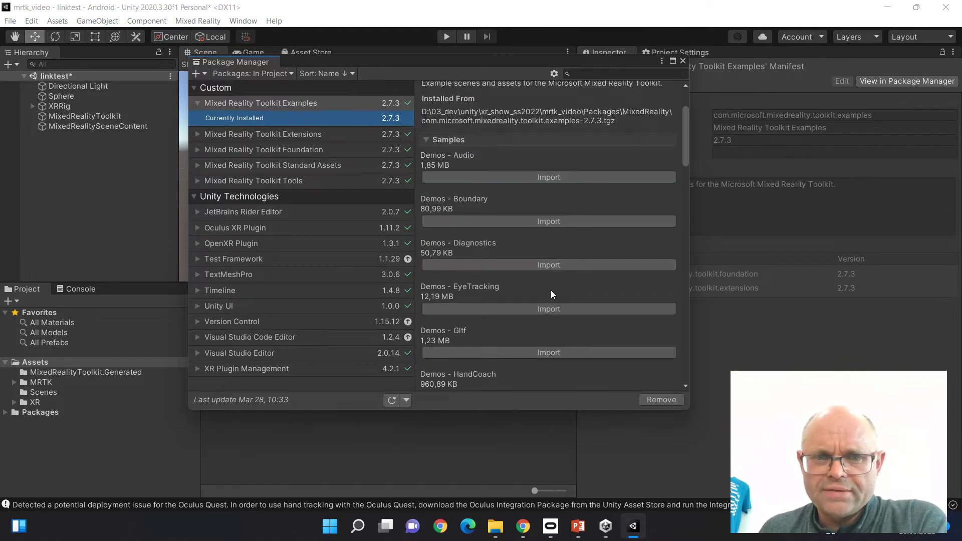
pyautogui.scroll(-1, 556, 305)
pyautogui.scroll(-1, 562, 320)
pyautogui.scroll(-1, 524, 349)
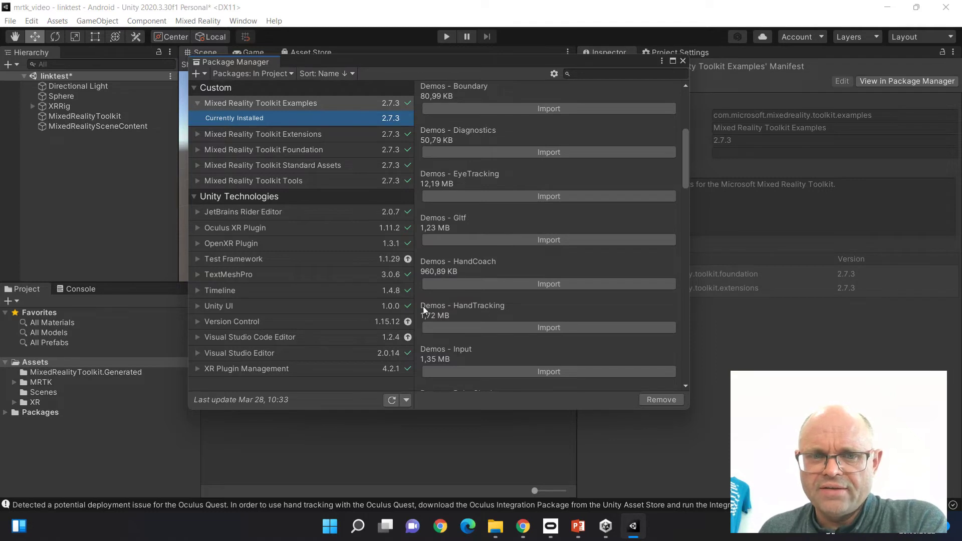
pyautogui.click(555, 328)
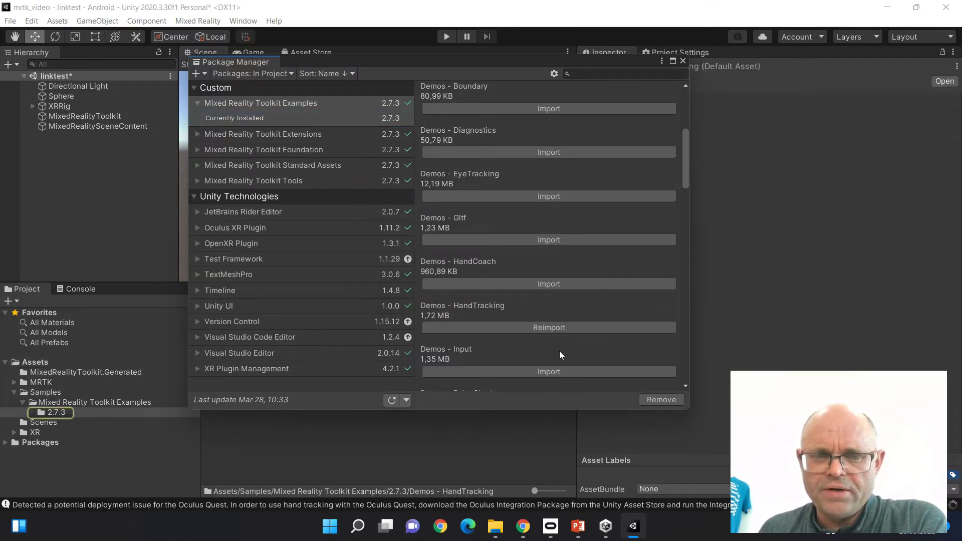
pyautogui.click(682, 62)
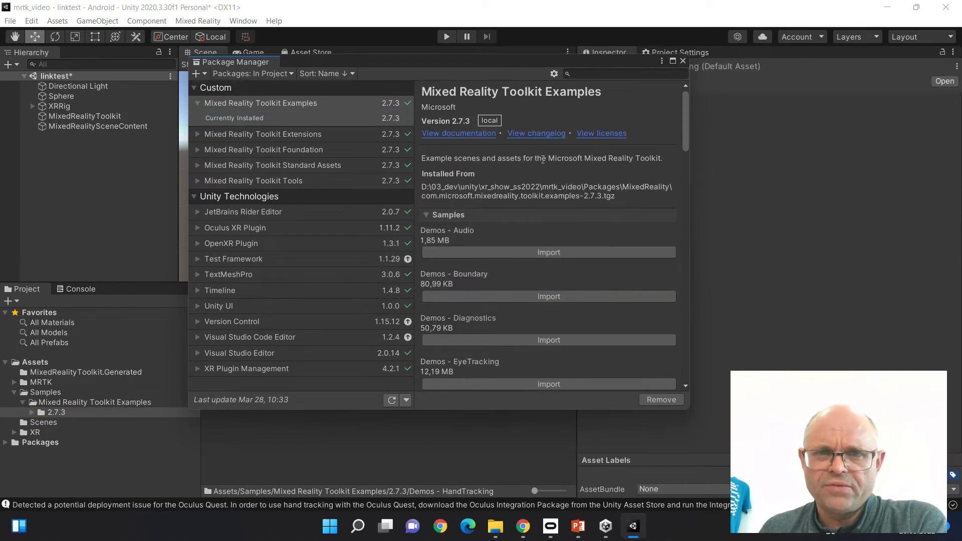
pyautogui.click(683, 62)
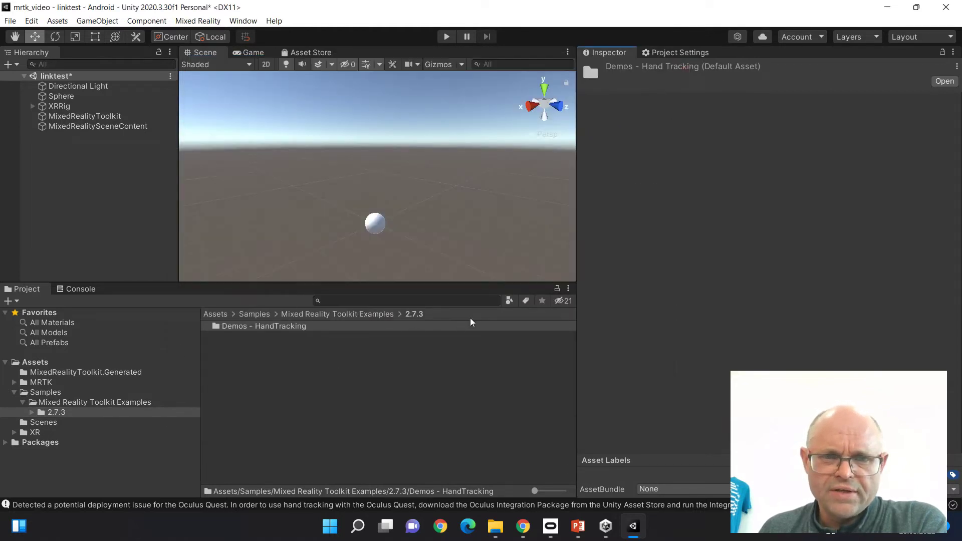
# - Search the project assets for "hand" and open the HandInteractionExamples scene, saving the changes to linktest
pyautogui.click(361, 300)
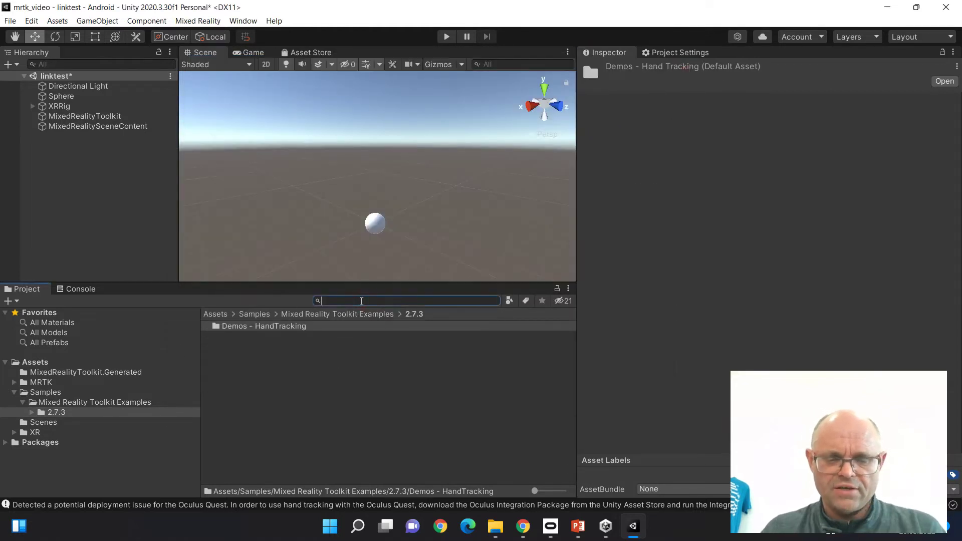
pyautogui.write('hand')
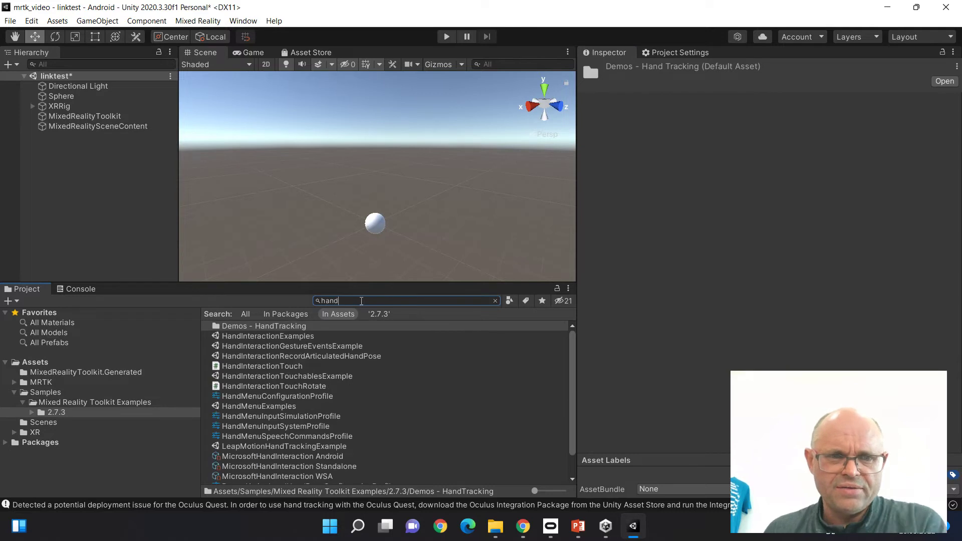
pyautogui.click(272, 339)
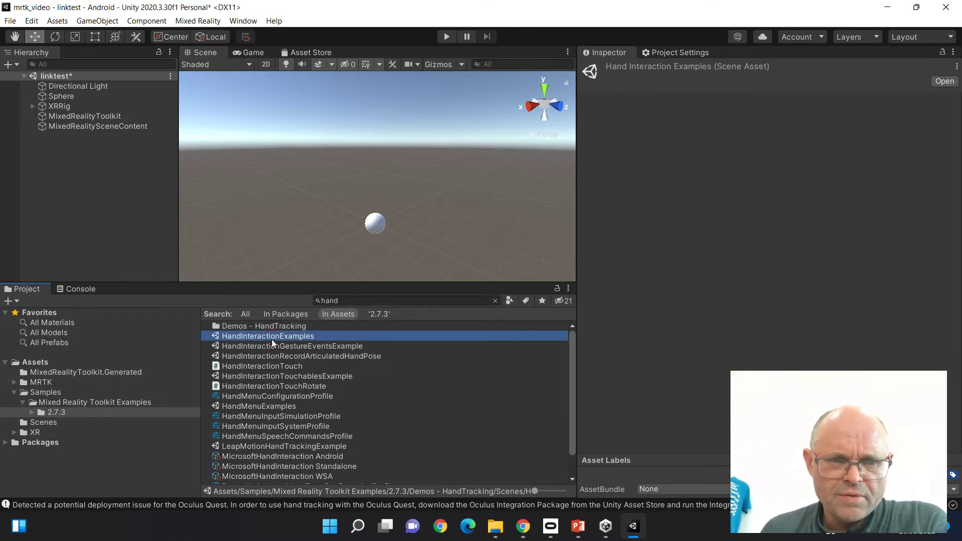
pyautogui.doubleClick(244, 338)
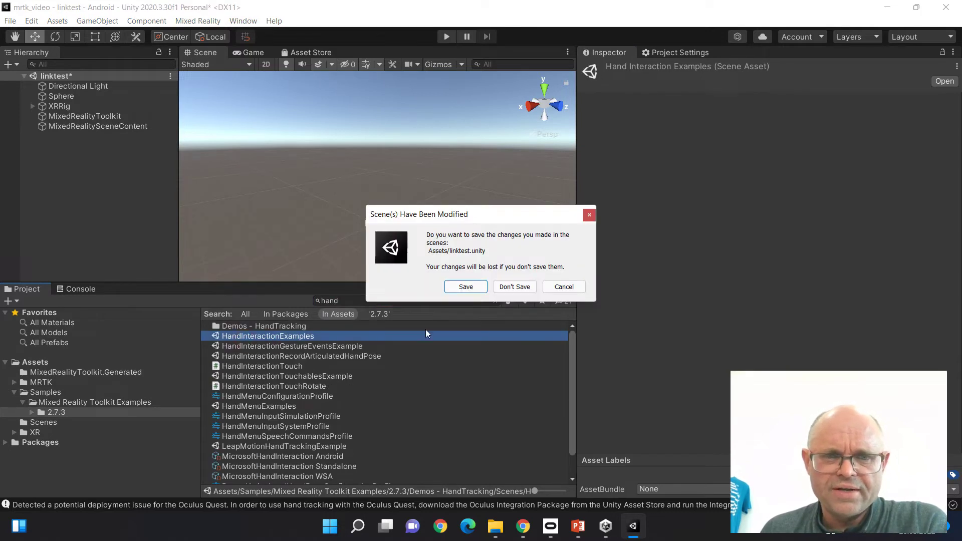
pyautogui.click(483, 290)
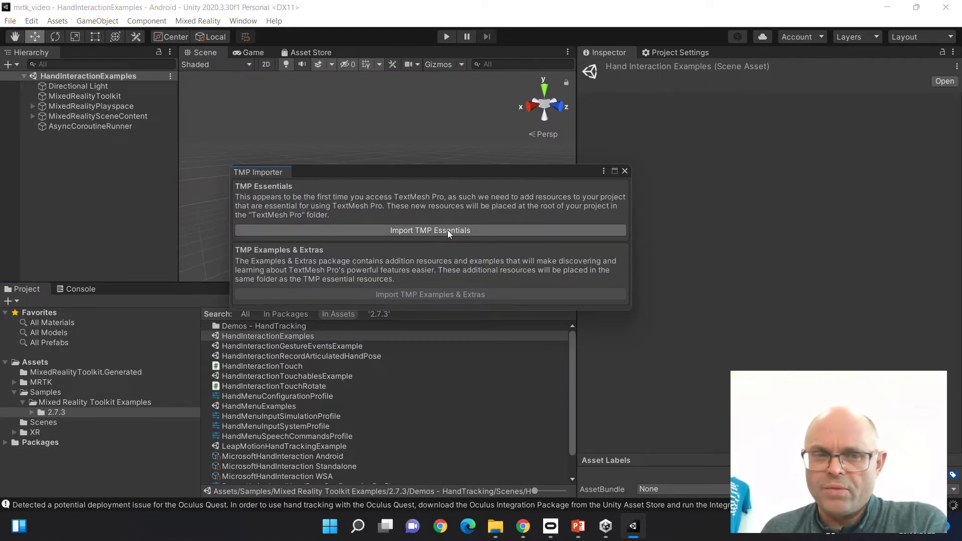
# - Import the TMP Essentials and the TMP Examples & Extras, and close the TMP Importer
pyautogui.click(448, 231)
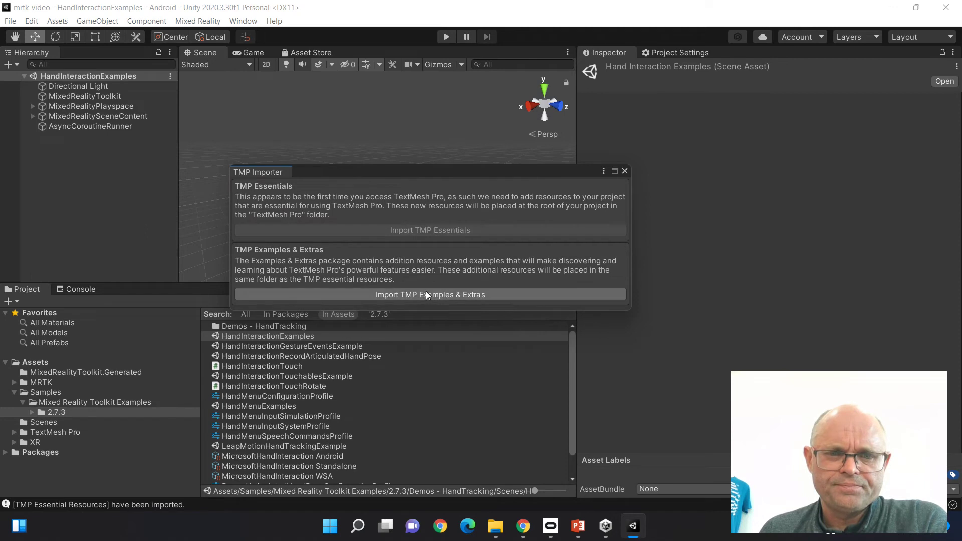
pyautogui.click(427, 296)
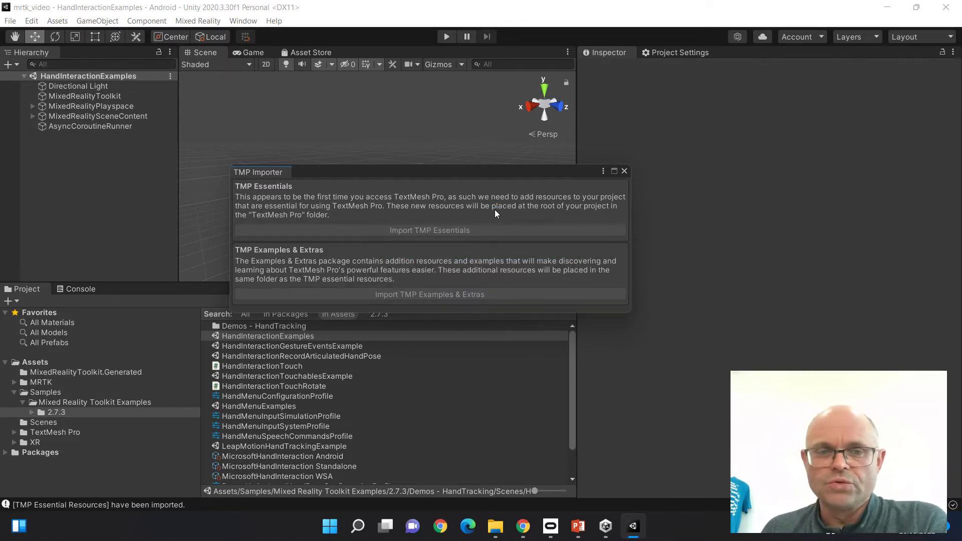
pyautogui.click(624, 171)
# - Save the HandInteractionExamples scene
pyautogui.moveTo(393, 221); pyautogui.dragTo(343, 144, button='right')
pyautogui.moveTo(343, 144); pyautogui.dragTo(371, 187, button='middle')
pyautogui.click(10, 21)
pyautogui.click(22, 78)
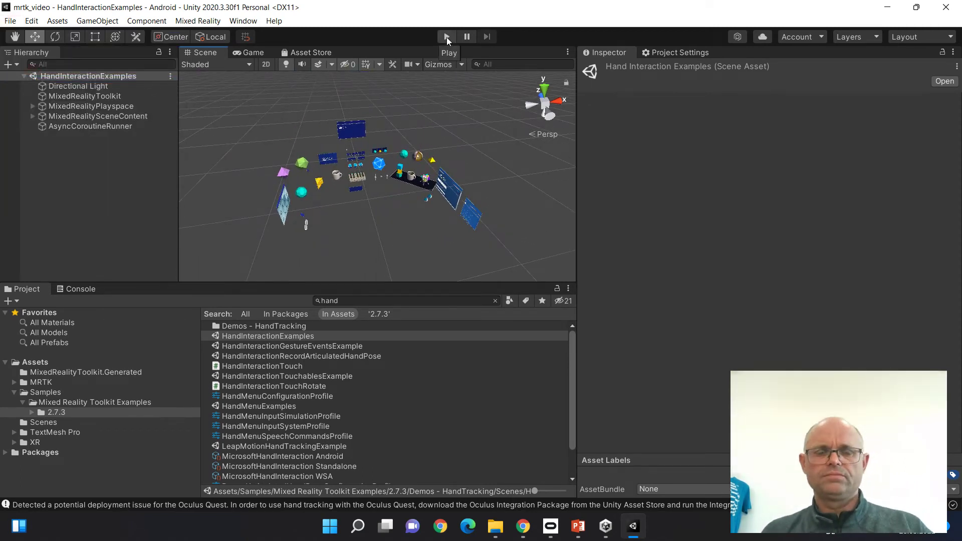
# - Test the HandInteractionExamples scene in play mode with the headset, restarting it once, and stop play mode
pyautogui.click(446, 37)
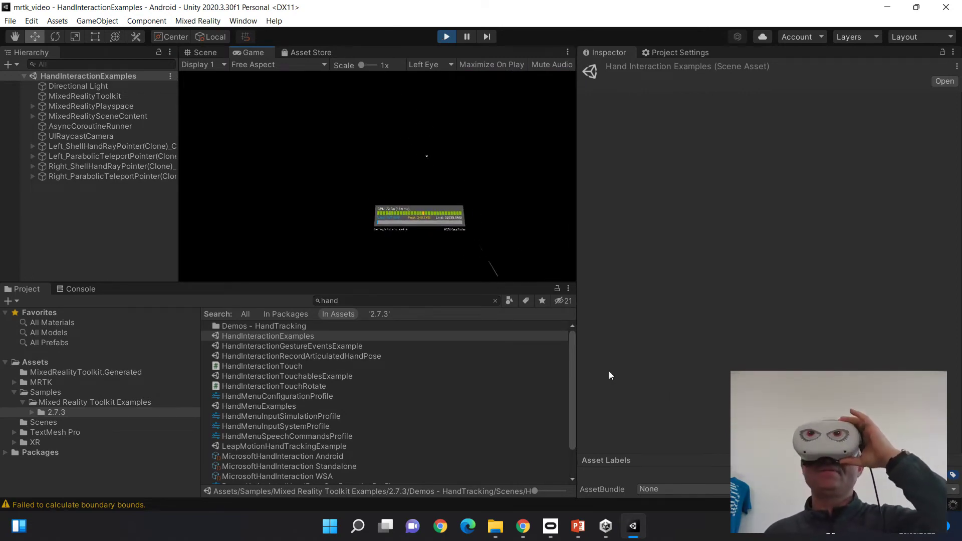
pyautogui.click(443, 38)
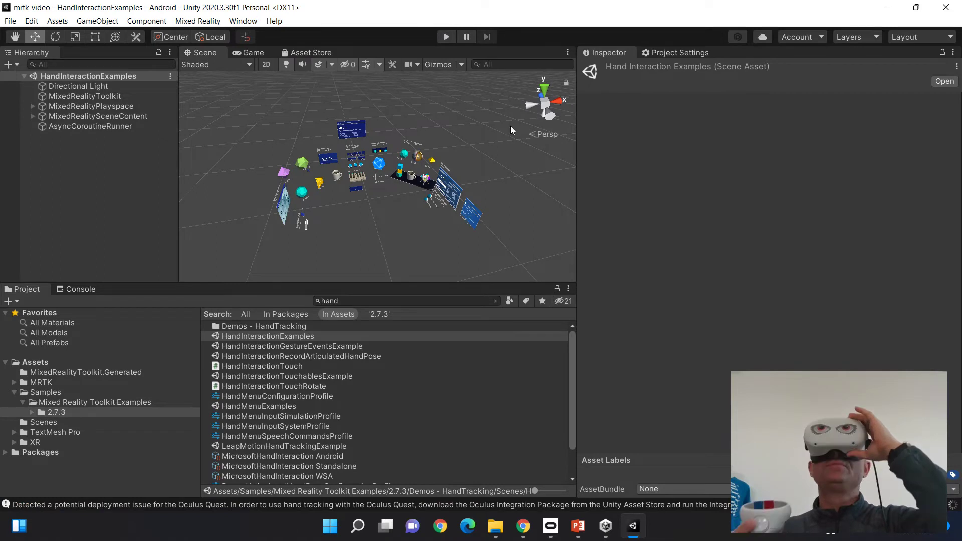
pyautogui.click(451, 34)
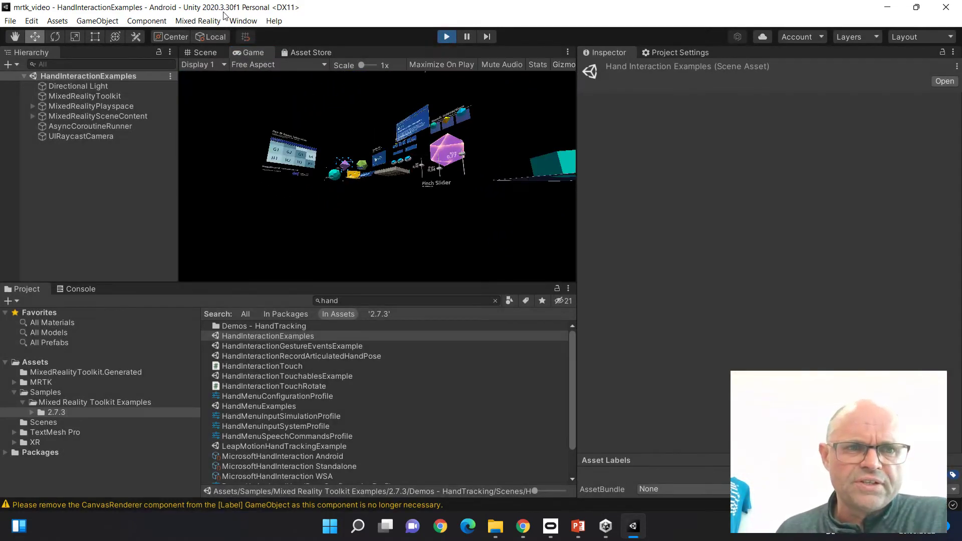
pyautogui.click(446, 40)
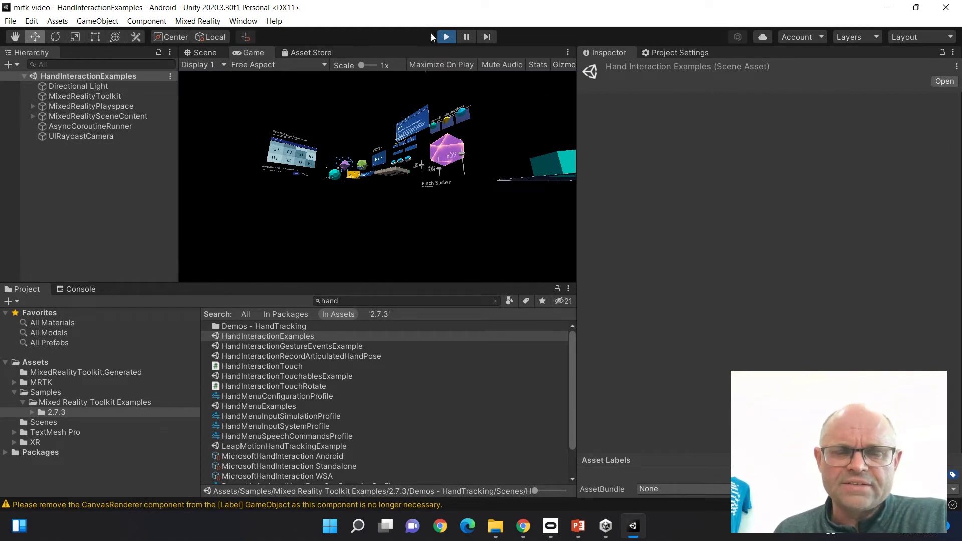
# - Open the Package Manager and update the Version Control package to 1.15.15
pyautogui.click(244, 21)
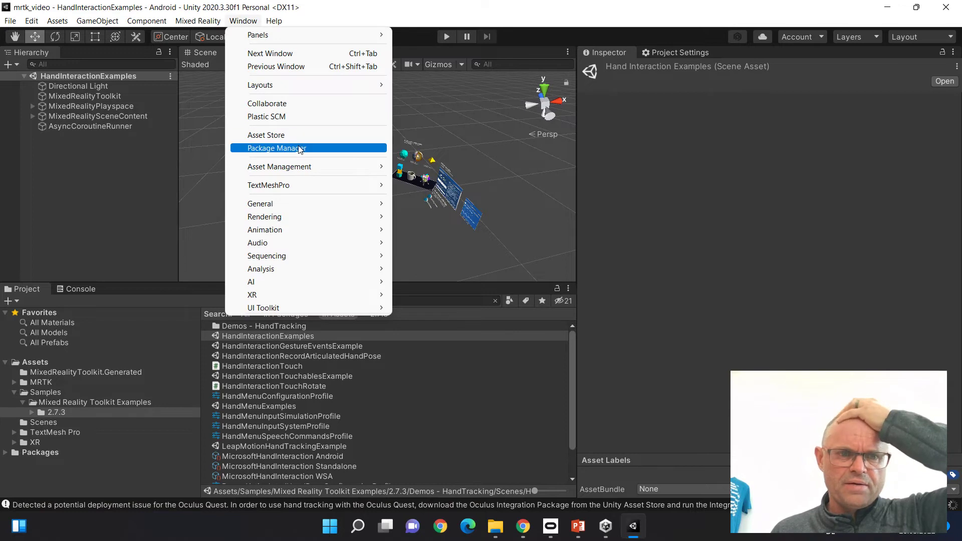
pyautogui.click(299, 148)
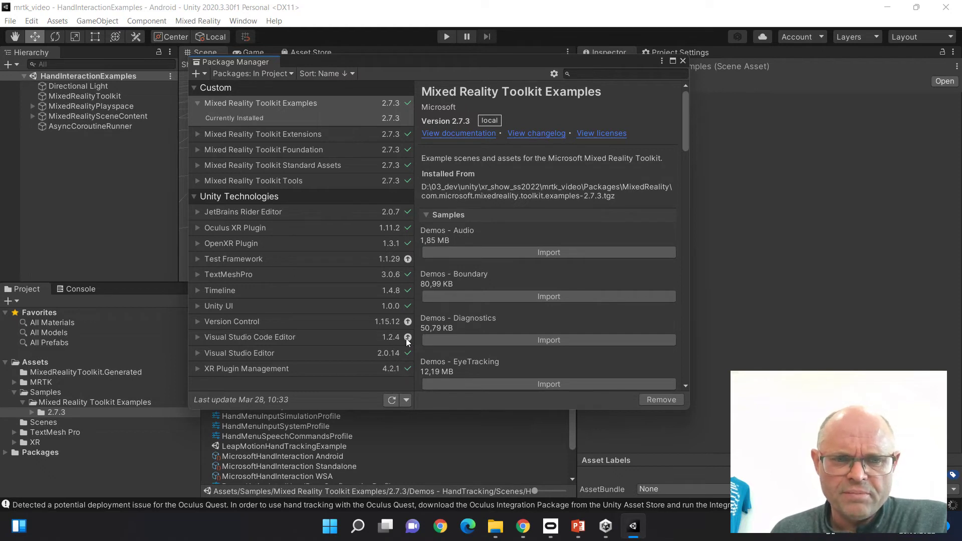
pyautogui.click(408, 322)
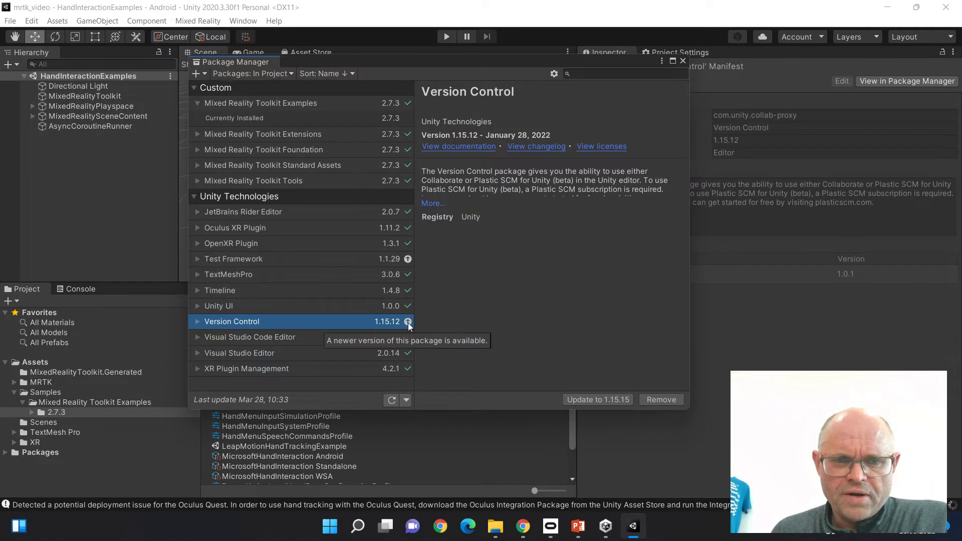
pyautogui.click(608, 399)
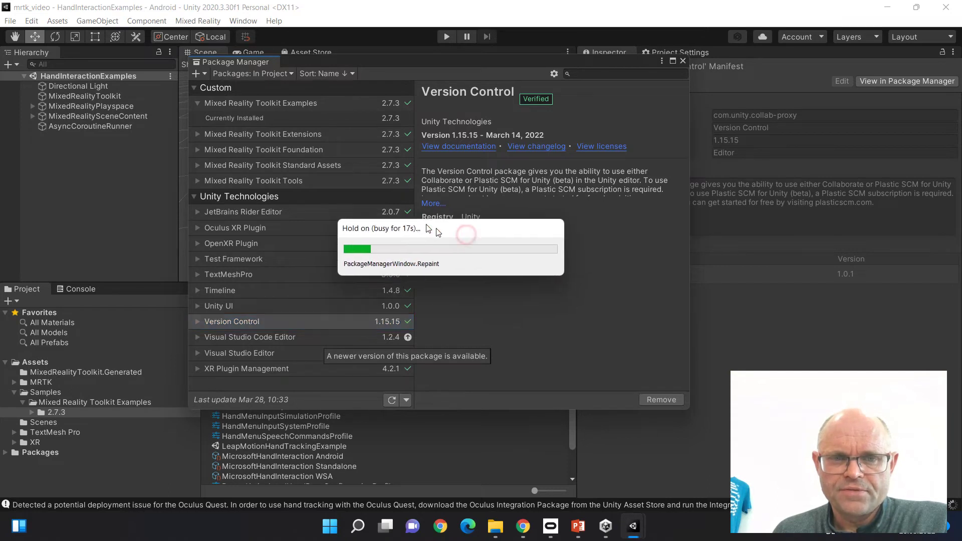
# - Update the Visual Studio Code Editor package to 1.2.5 and the Test Framework package to 1.1.31
pyautogui.click(349, 340)
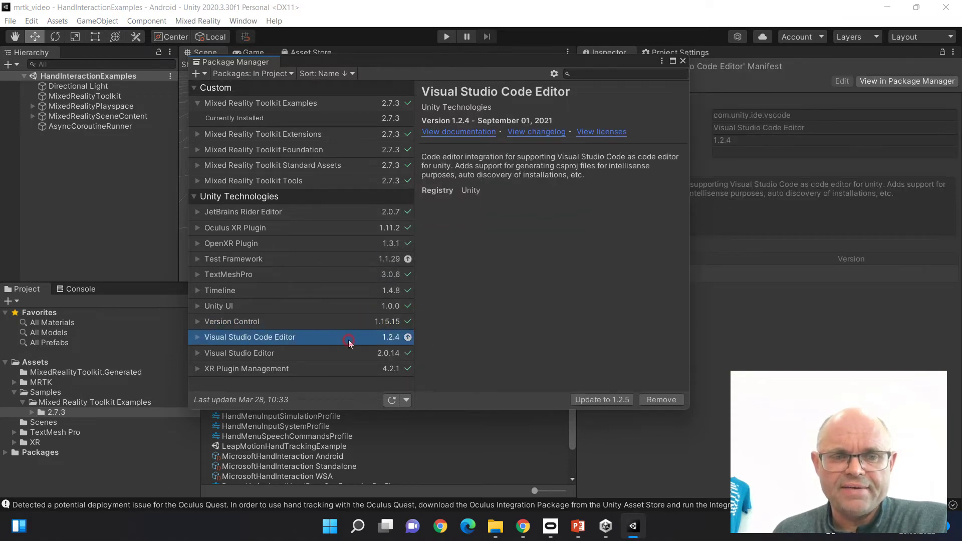
pyautogui.click(617, 400)
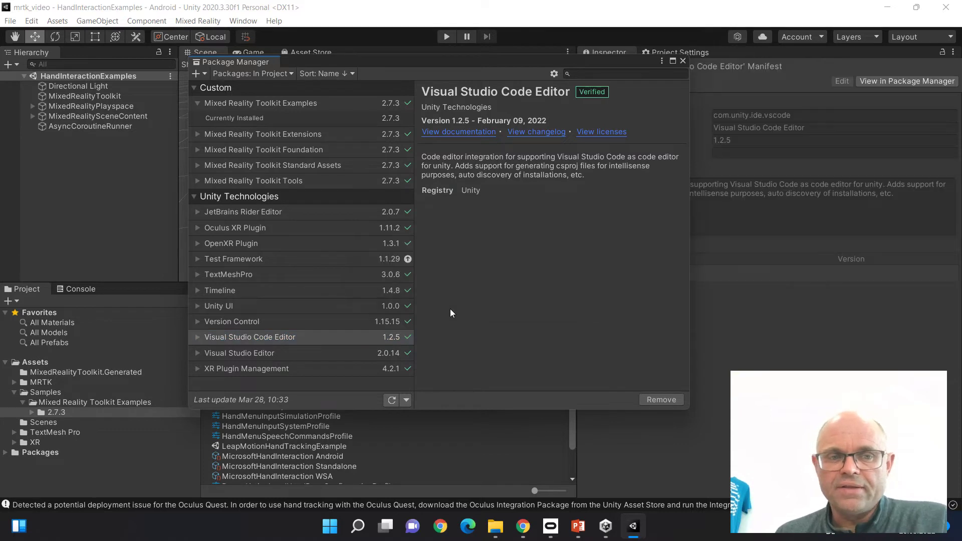
pyautogui.click(292, 260)
pyautogui.click(609, 399)
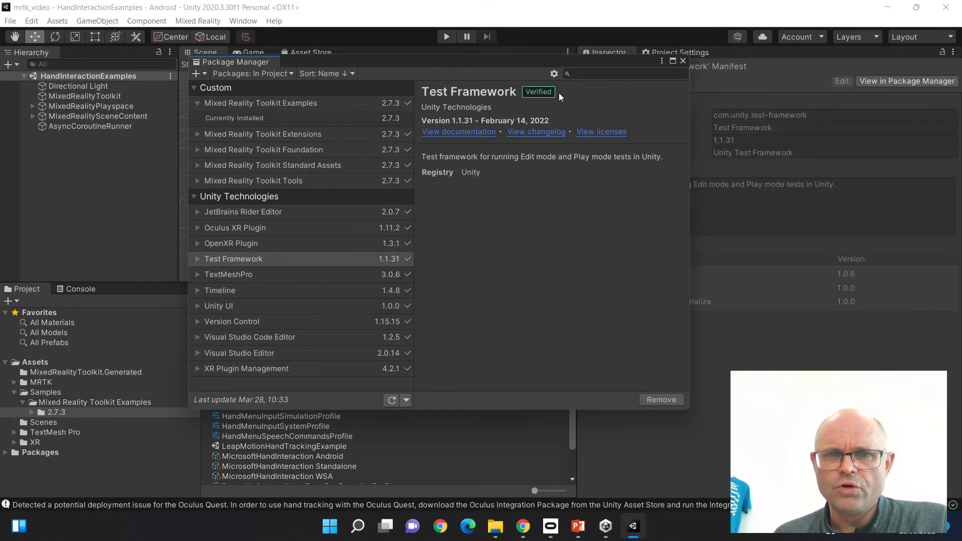
# - Show the account's own assets in the Package Manager and search them for "oculus"
pyautogui.click(267, 75)
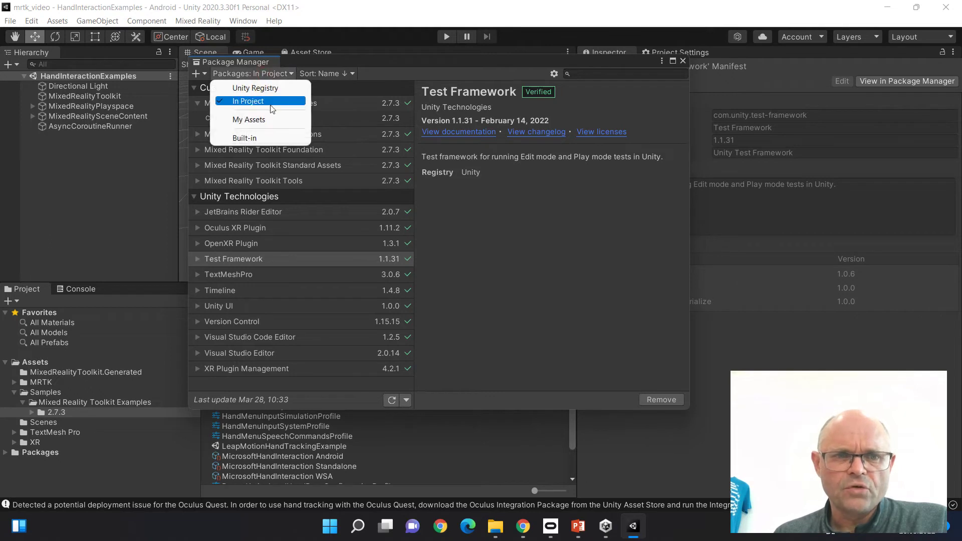
pyautogui.click(265, 119)
pyautogui.click(588, 74)
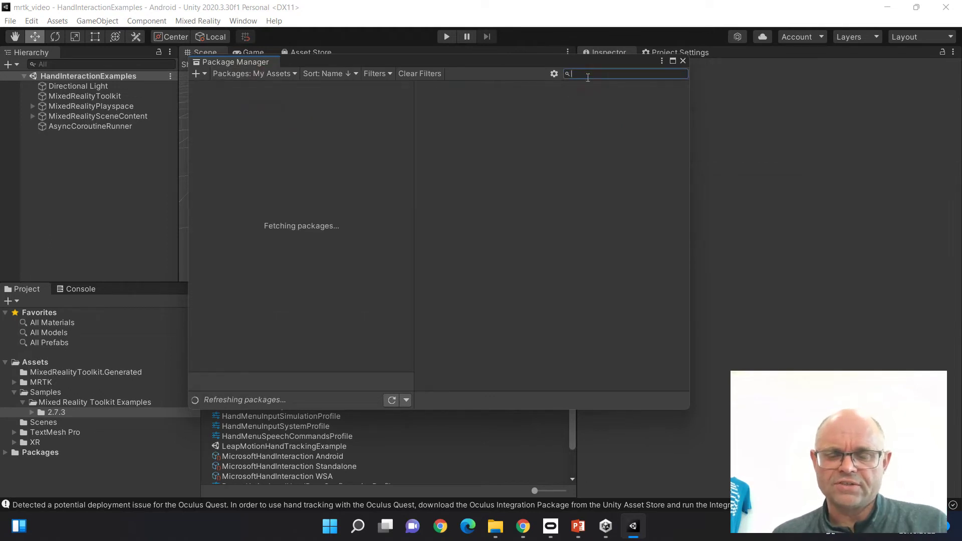
pyautogui.write('ocul')
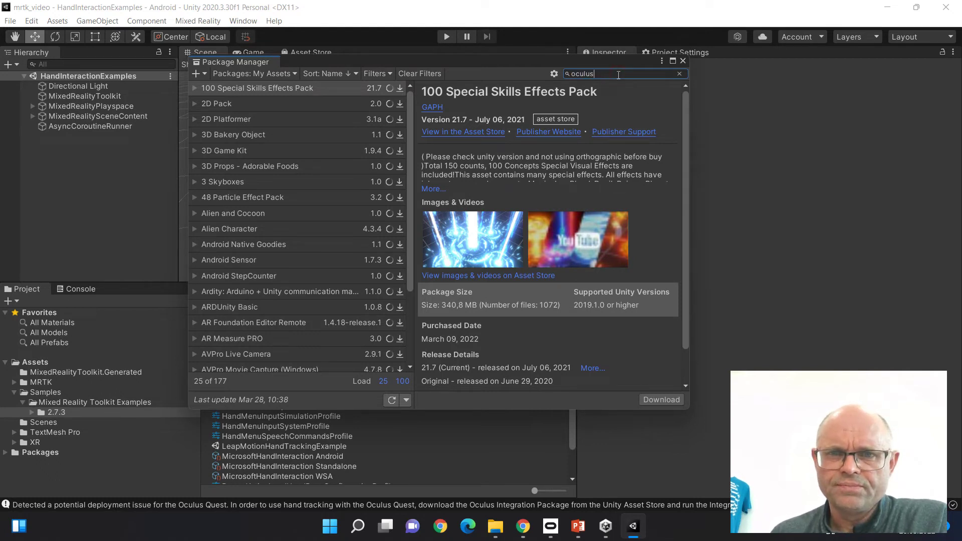
pyautogui.press('BackSpace')
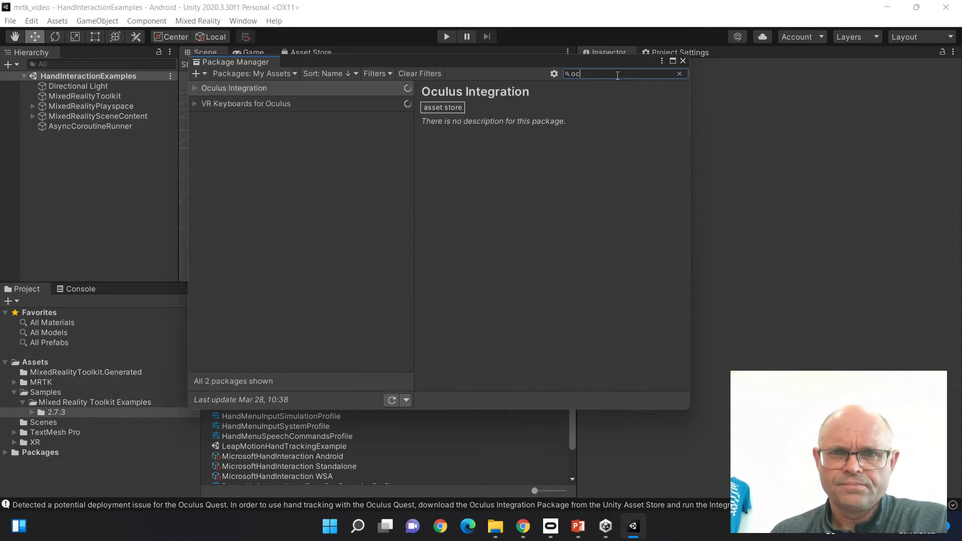
pyautogui.write('lus')
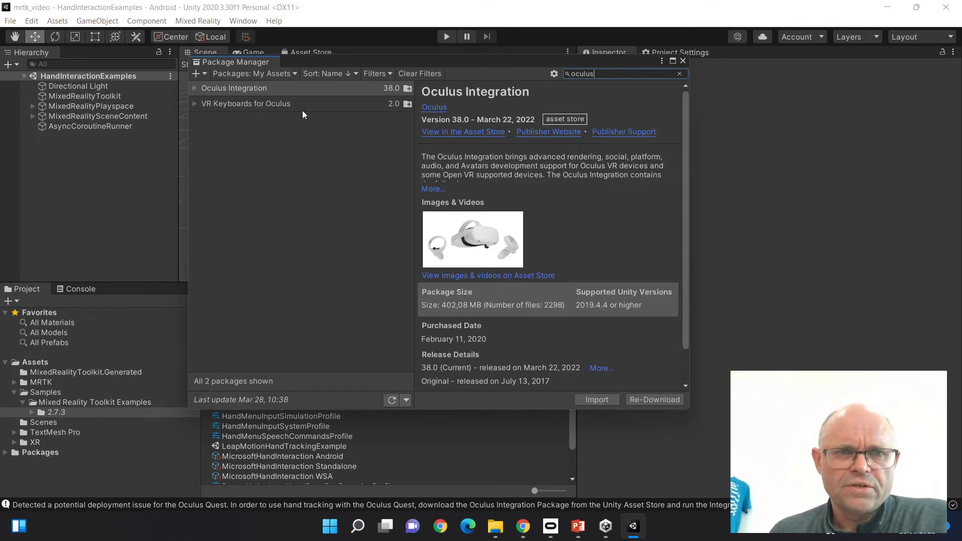
# - Import the Oculus Integration 38.0 package into the project with all of its files
pyautogui.click(246, 90)
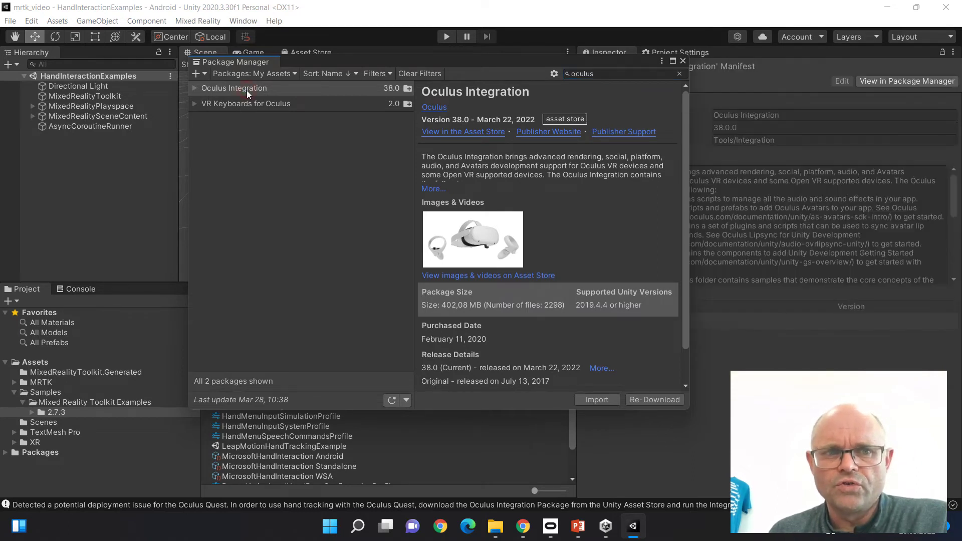
pyautogui.click(606, 401)
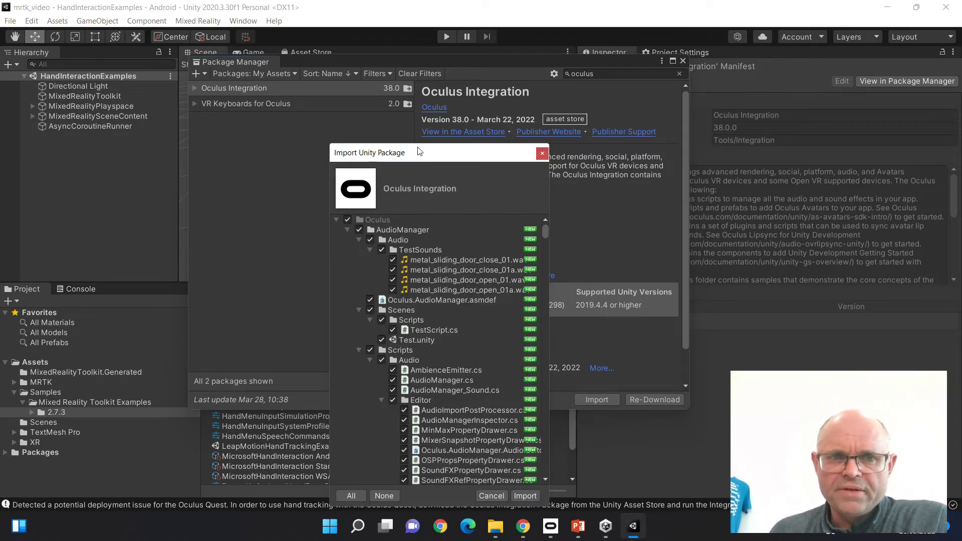
pyautogui.moveTo(419, 149); pyautogui.dragTo(404, 86)
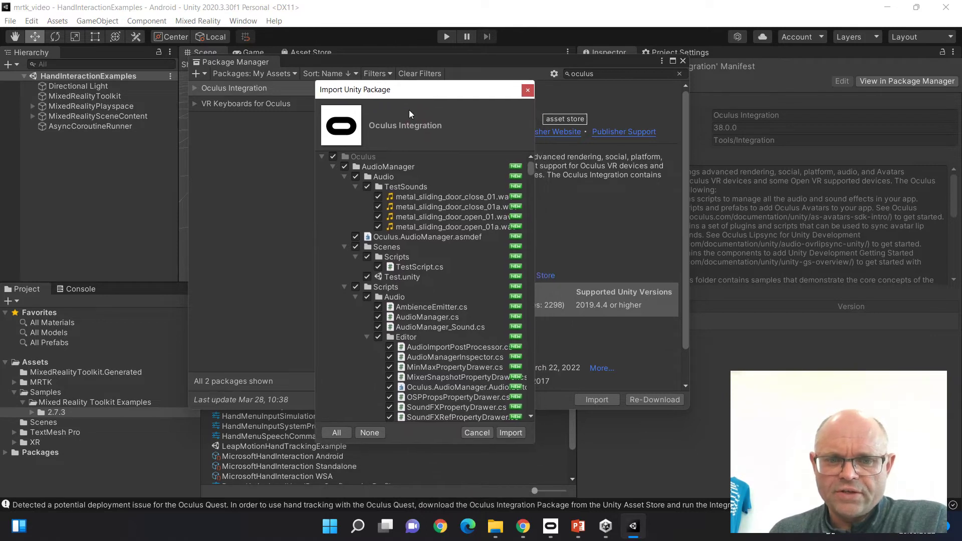
pyautogui.click(515, 433)
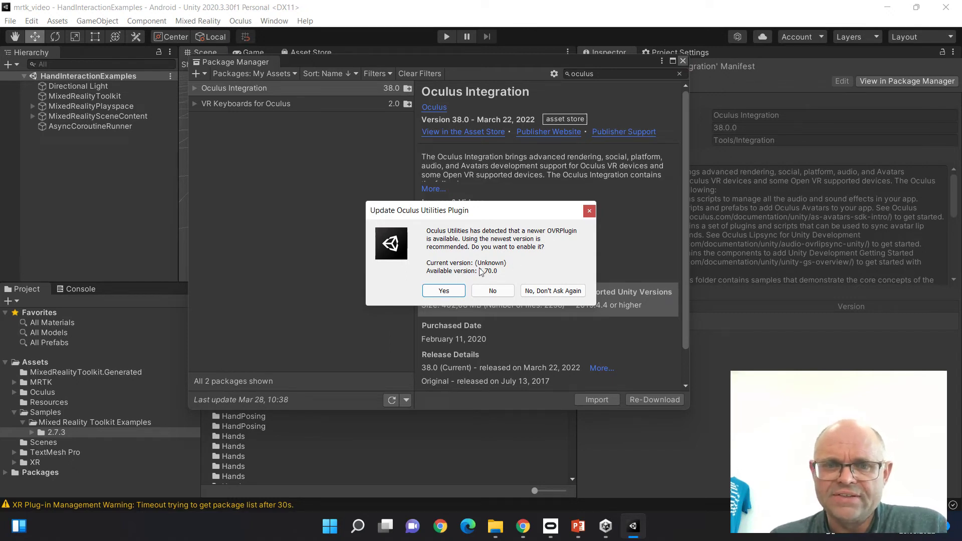
# - Enable the newer OVRPlugin with the OpenXR backend and restart the editor to complete the plugin updates
pyautogui.click(443, 291)
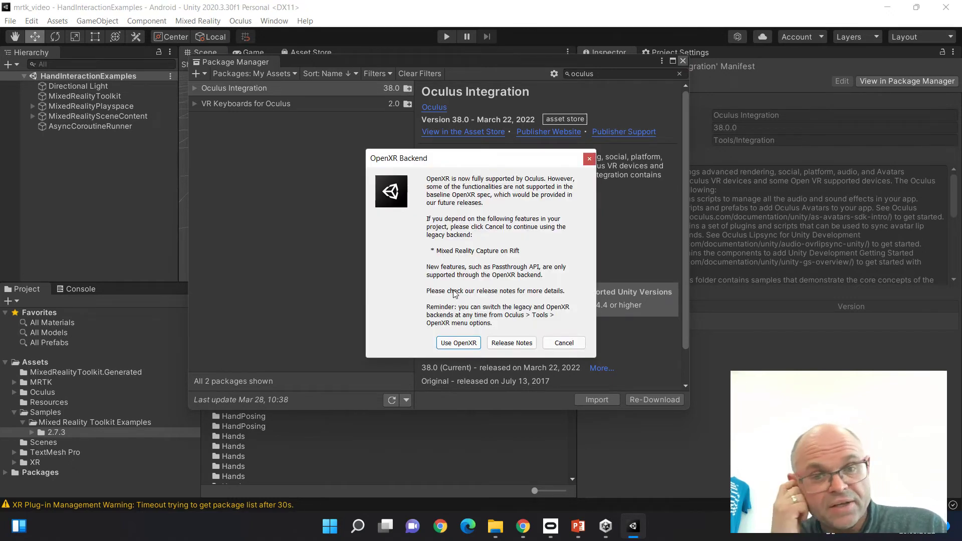
pyautogui.click(458, 342)
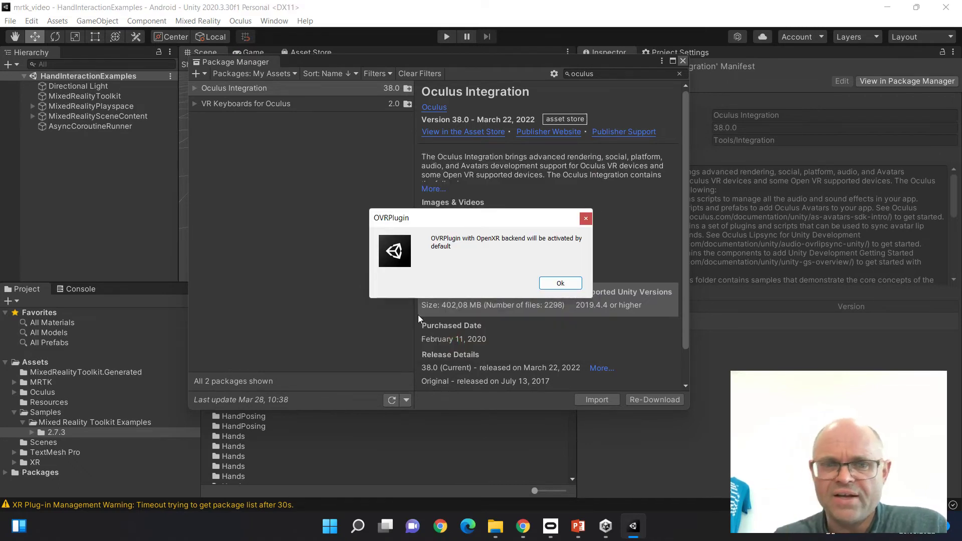
pyautogui.click(573, 285)
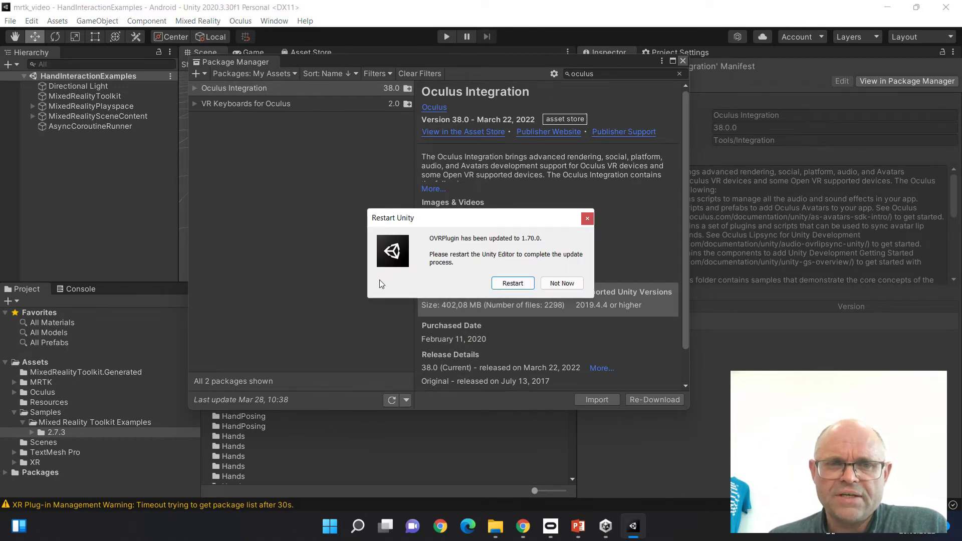
pyautogui.click(513, 283)
pyautogui.click(434, 284)
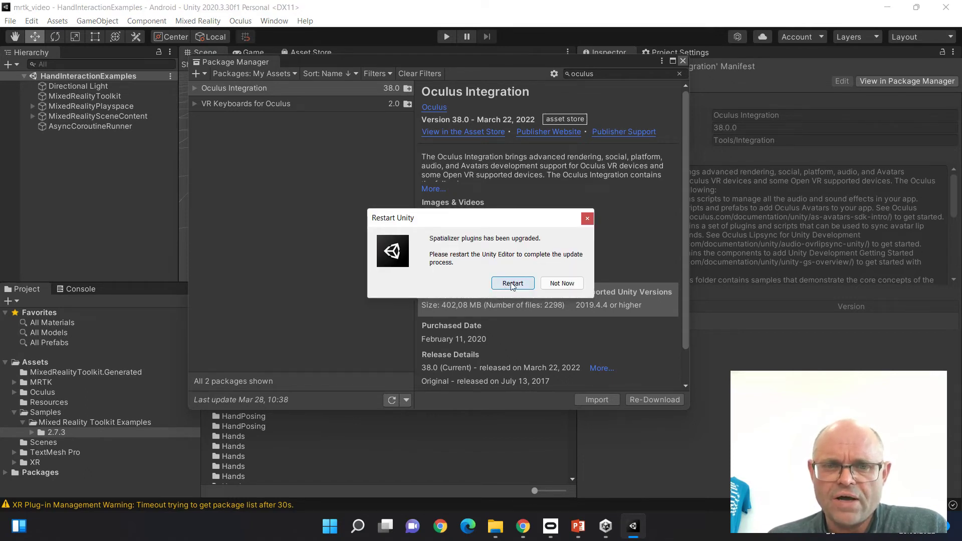
pyautogui.click(512, 283)
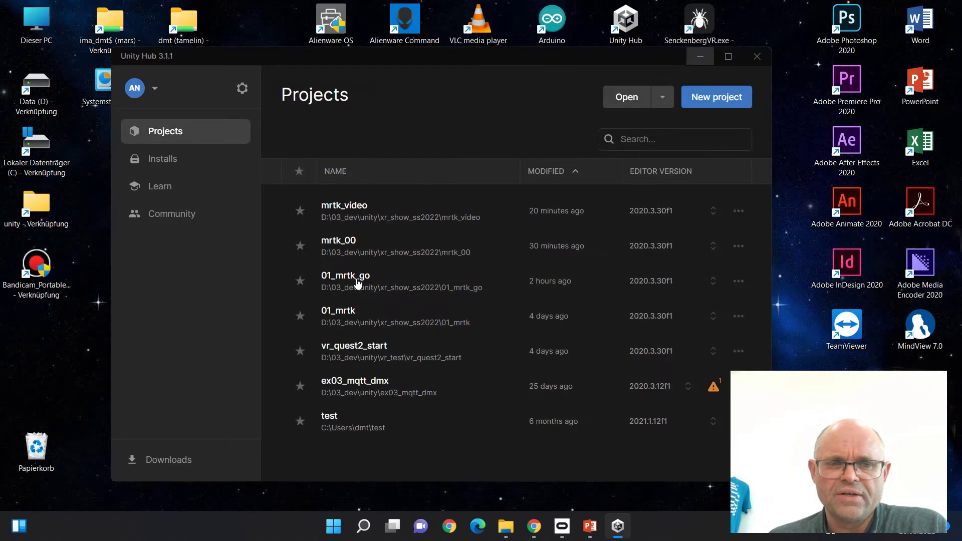
pyautogui.click(357, 281)
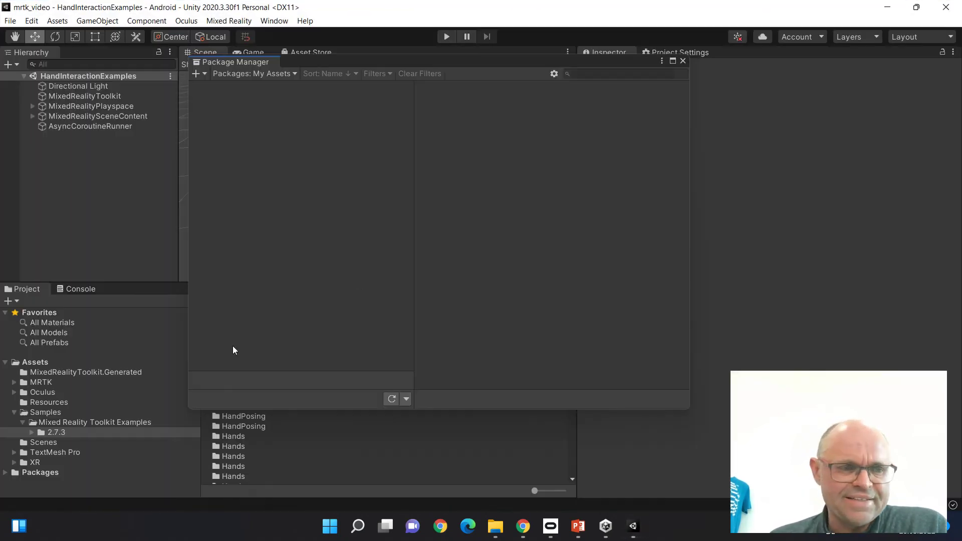
# - Open the imported Oculus asset folder, and close the Package Manager after listing the packages in the project
pyautogui.click(14, 393)
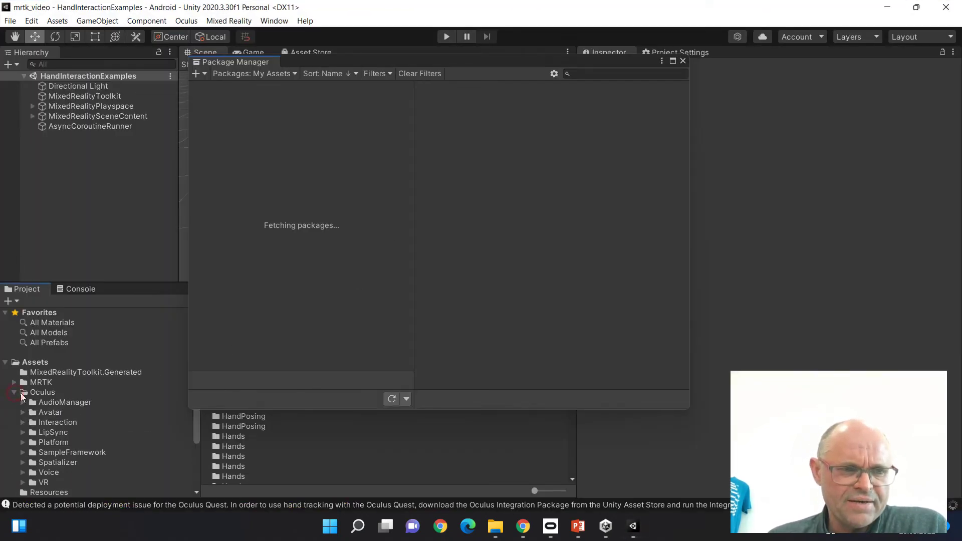
pyautogui.click(25, 394)
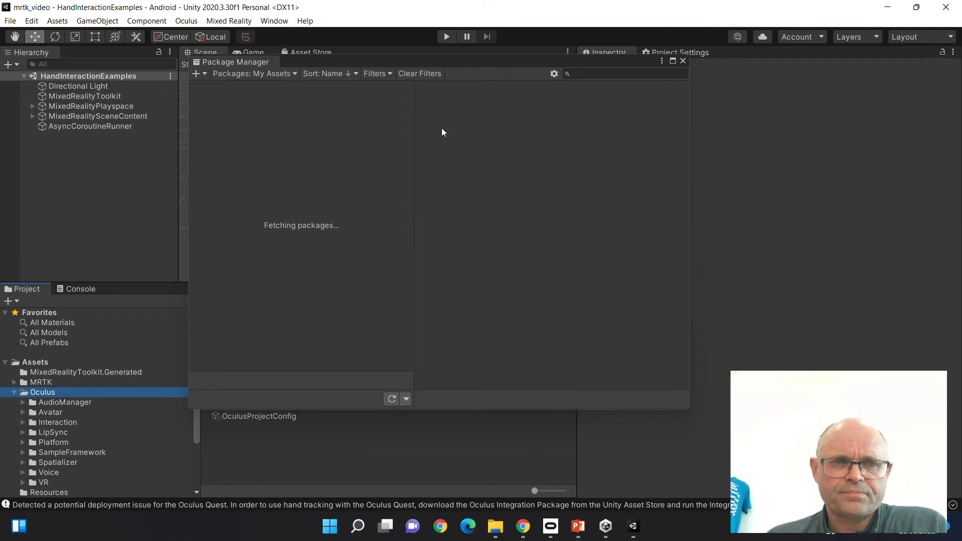
pyautogui.click(265, 74)
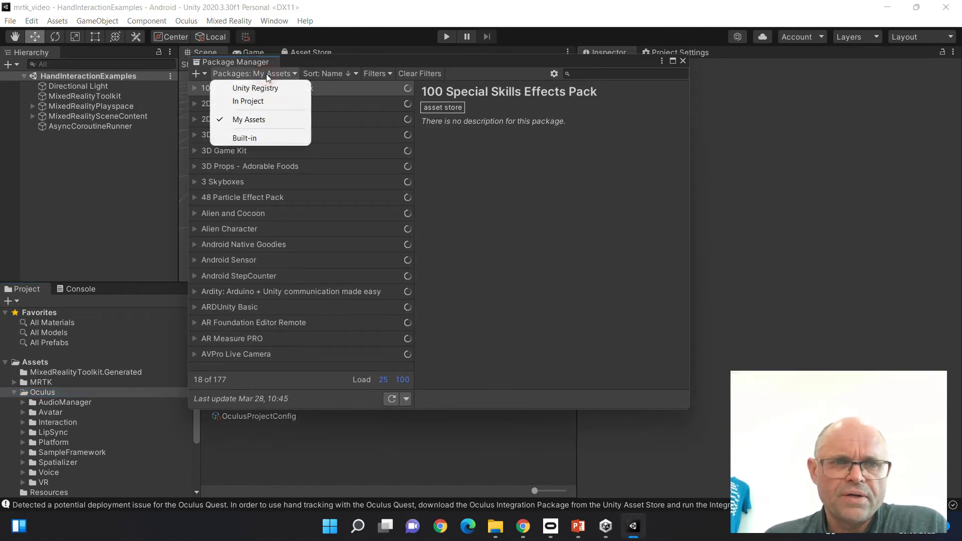
pyautogui.click(265, 102)
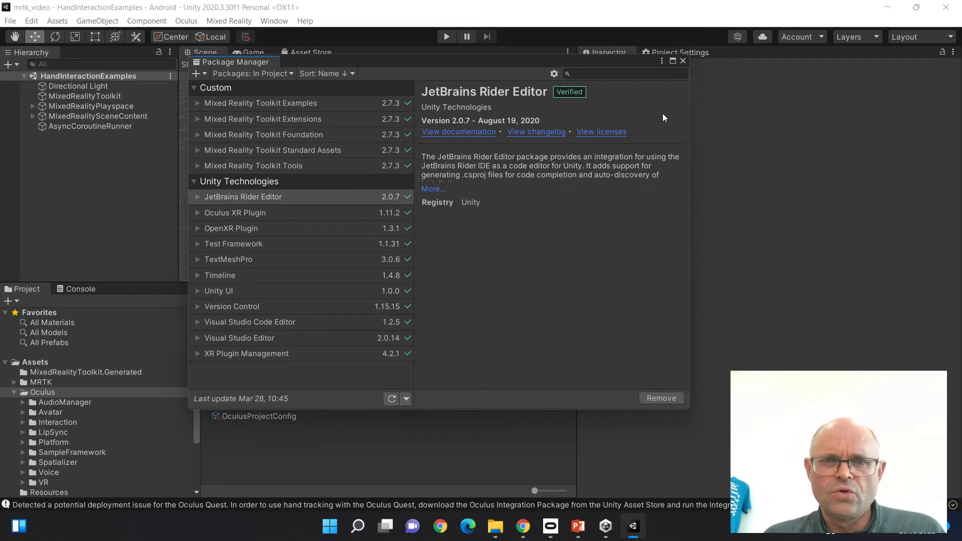
pyautogui.click(682, 61)
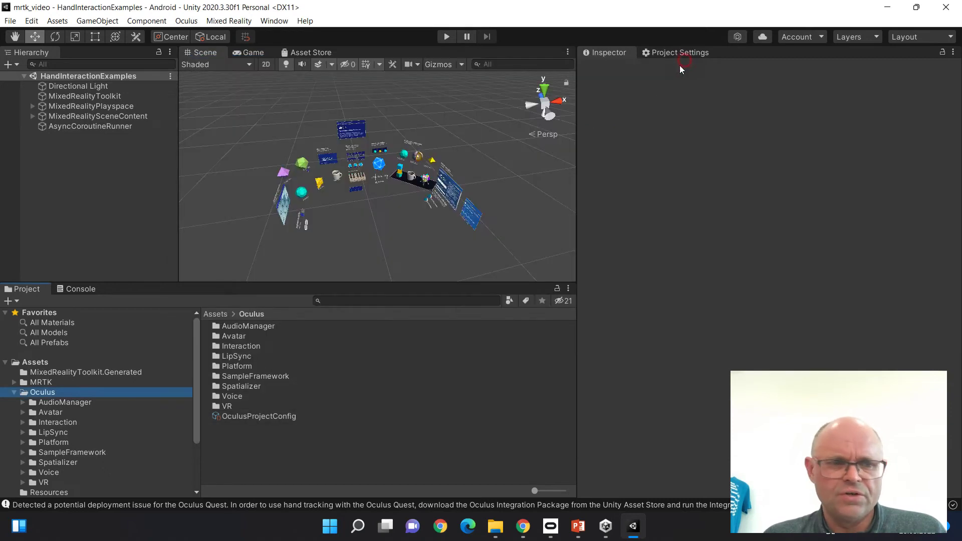
# - Set Hand Tracking Support to Controllers And Hands in OculusProjectConfig and test the scene in play mode
pyautogui.scroll(-3, 55, 426)
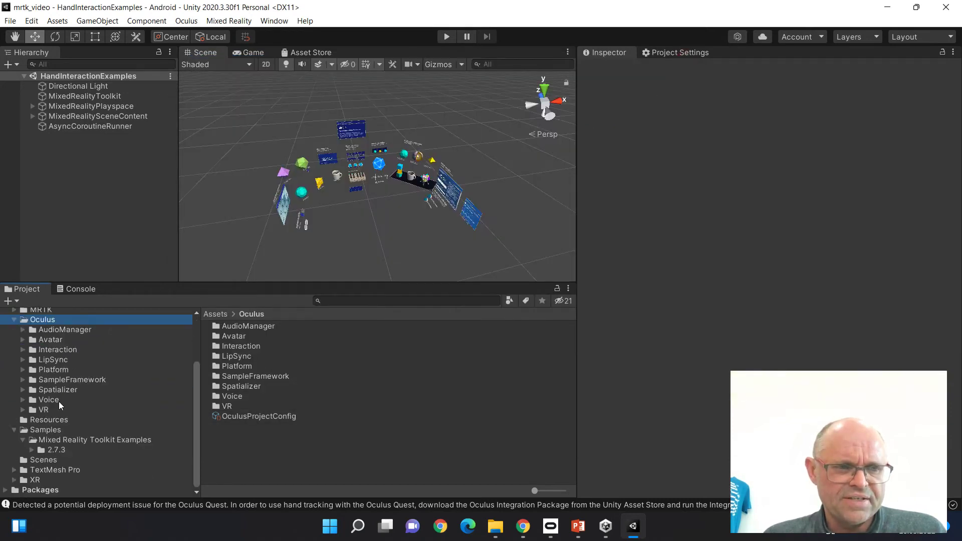
pyautogui.scroll(2, 63, 380)
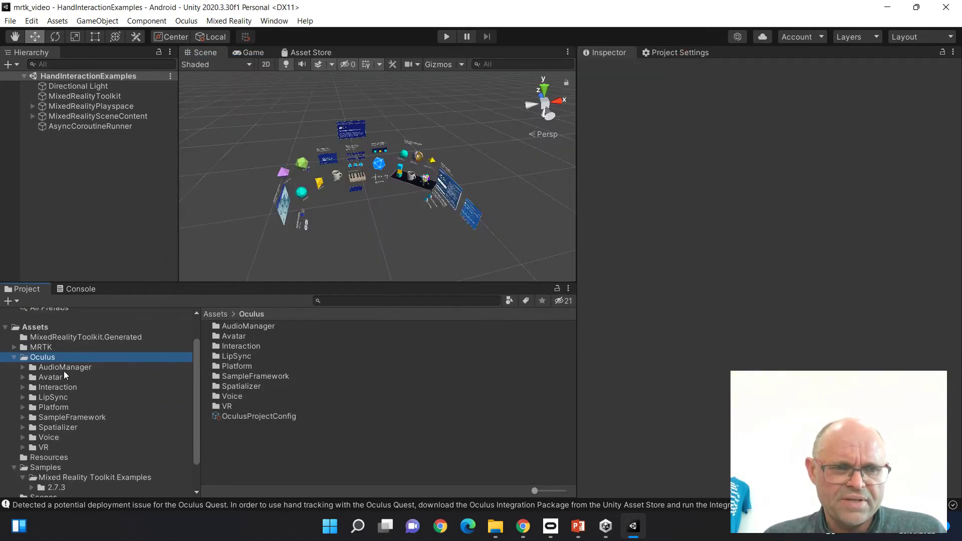
pyautogui.click(218, 416)
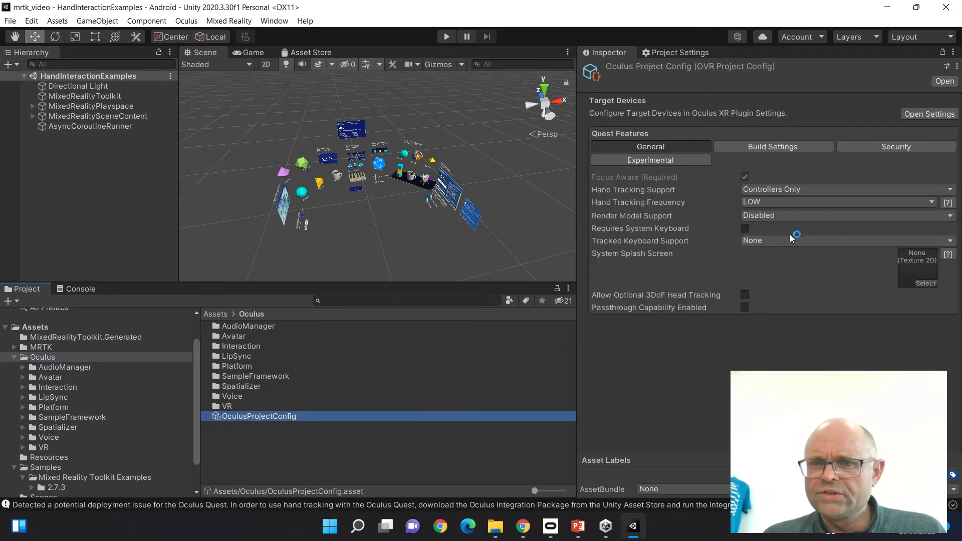
pyautogui.click(784, 191)
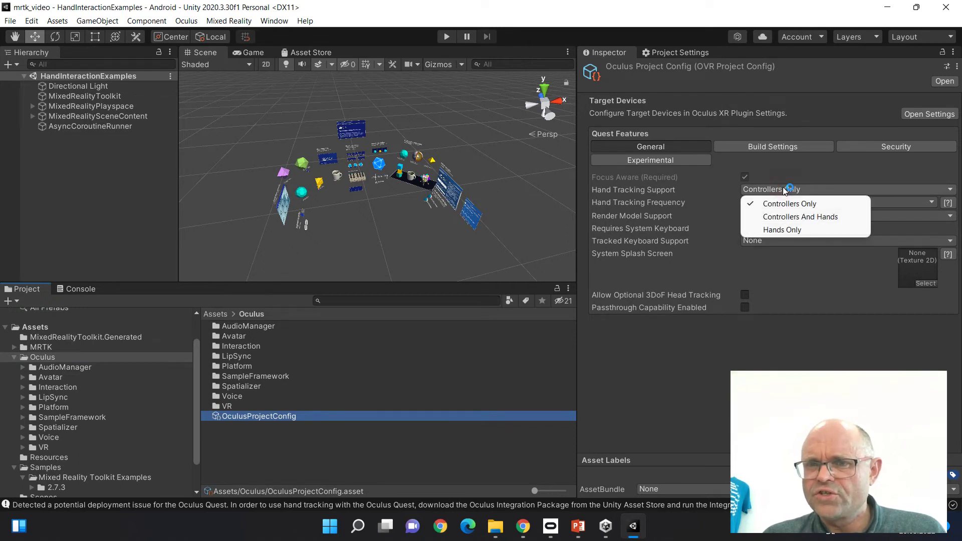
pyautogui.click(788, 217)
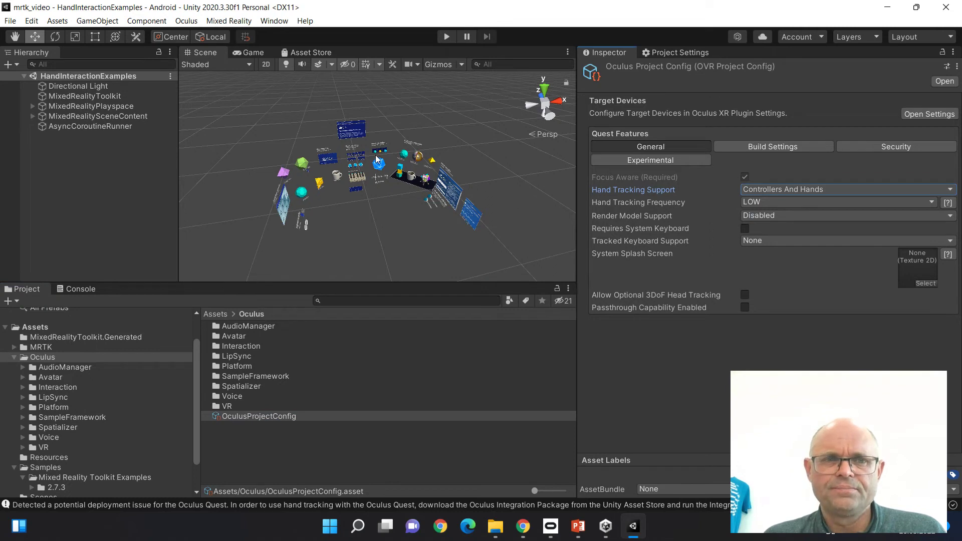
pyautogui.click(446, 36)
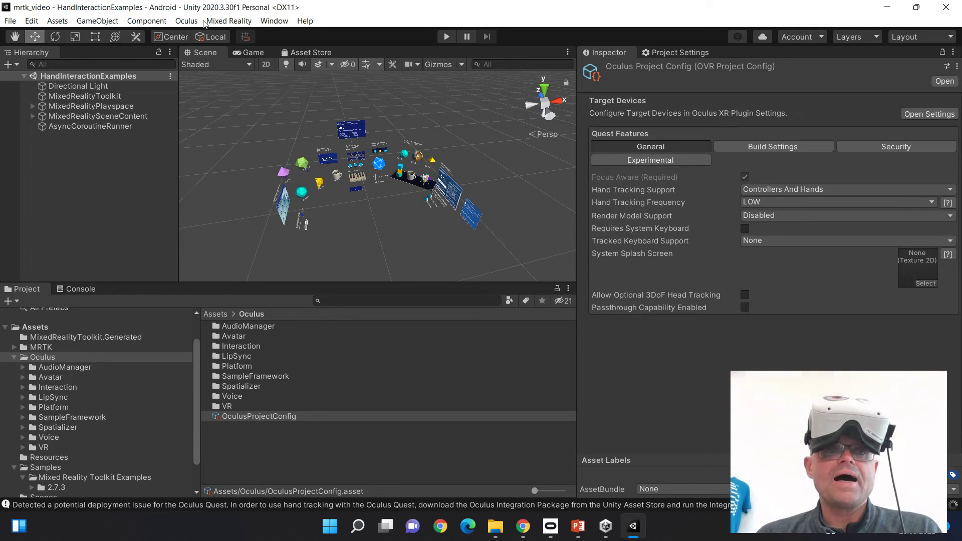
pyautogui.click(223, 21)
pyautogui.click(223, 20)
pyautogui.click(223, 21)
pyautogui.click(188, 20)
pyautogui.click(188, 20)
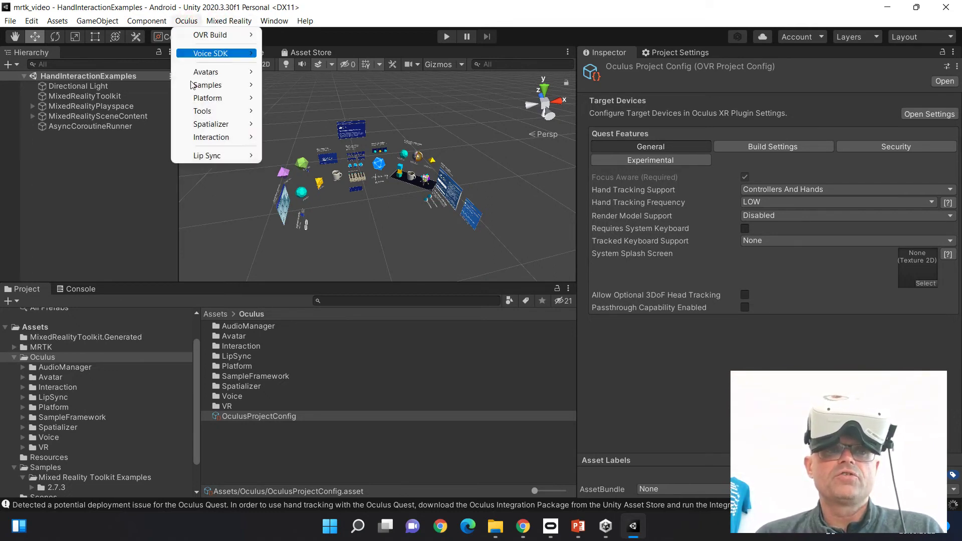
pyautogui.click(223, 21)
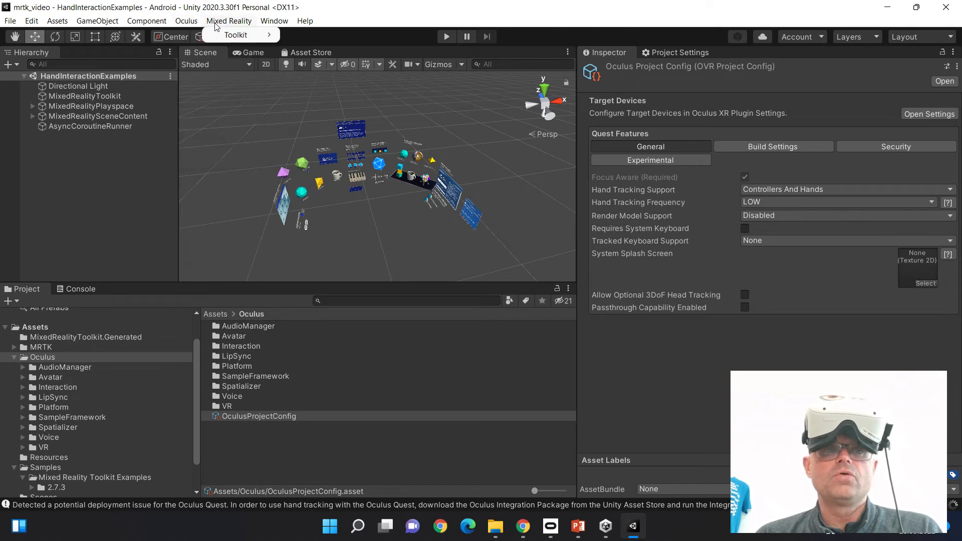
pyautogui.click(188, 21)
# - Update the controller mapping profiles with the Mixed Reality Toolkit utilities
pyautogui.click(225, 22)
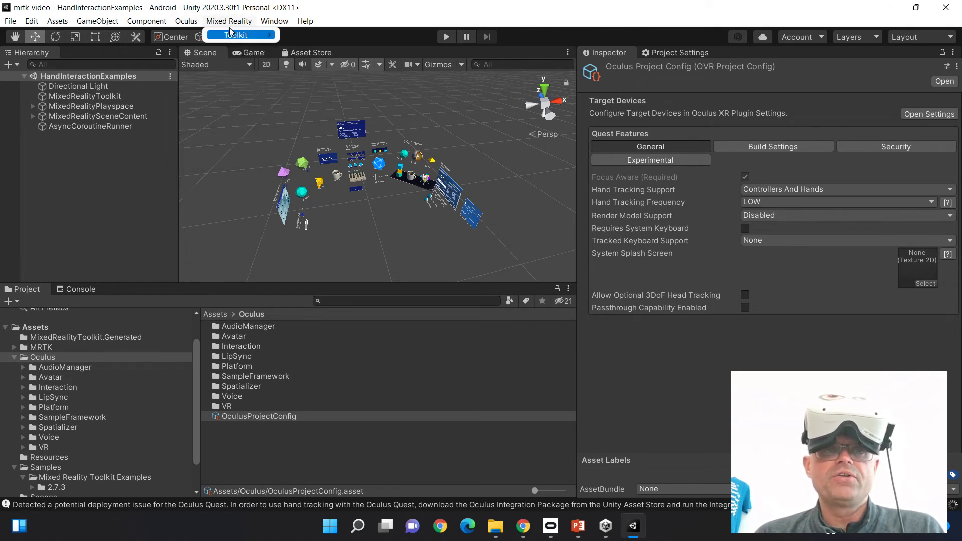
pyautogui.moveTo(231, 37)
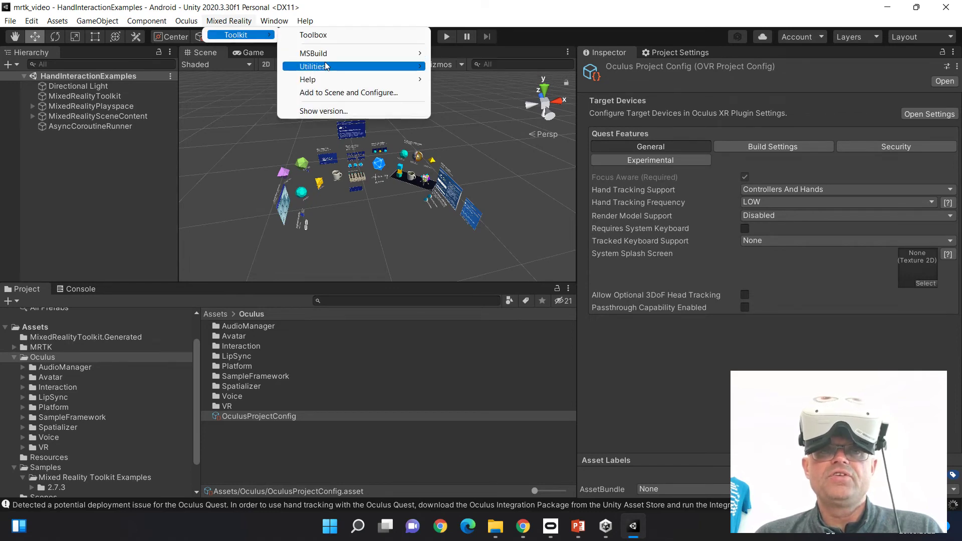
pyautogui.moveTo(328, 67)
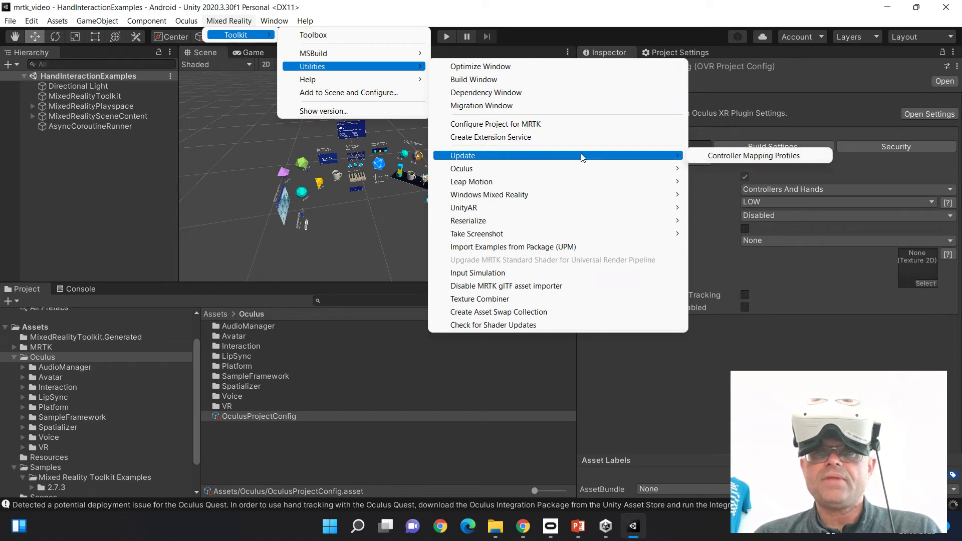
pyautogui.moveTo(619, 157)
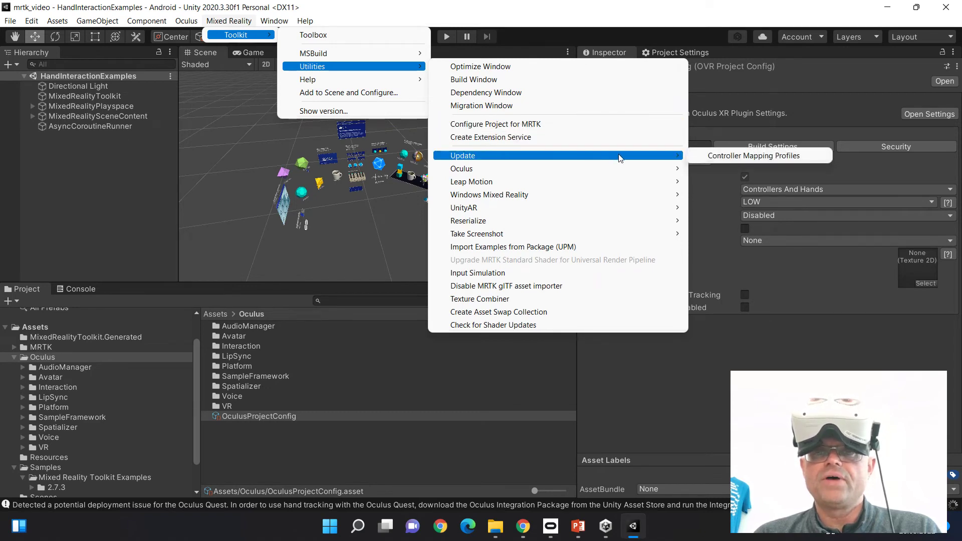
pyautogui.click(716, 156)
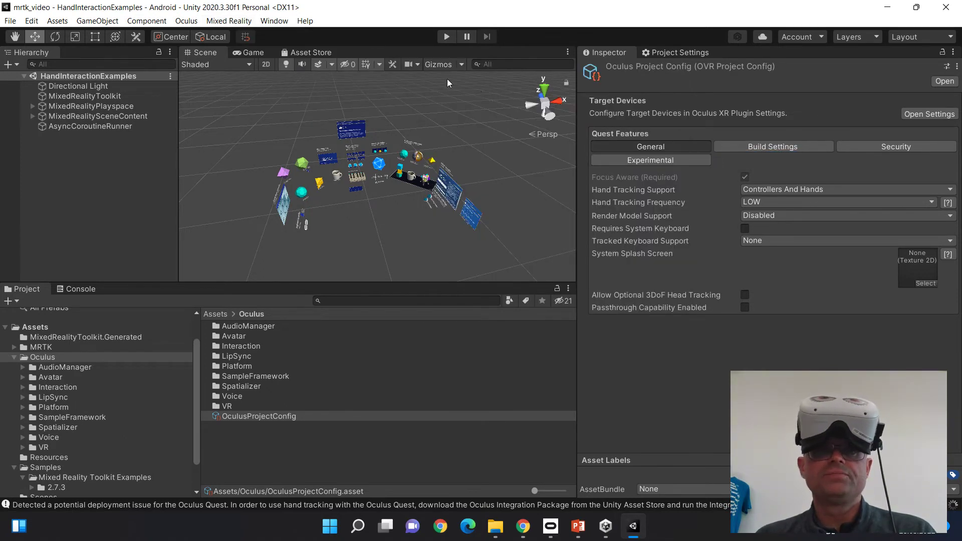
# - Integrate the Oculus Integration Unity modules using the Mixed Reality Toolkit's Oculus utilities
pyautogui.click(238, 21)
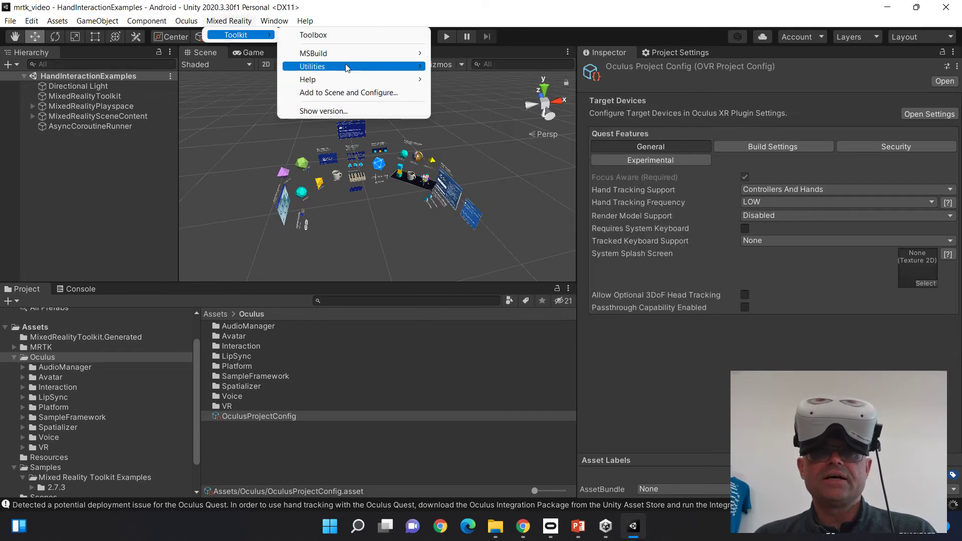
pyautogui.moveTo(407, 70)
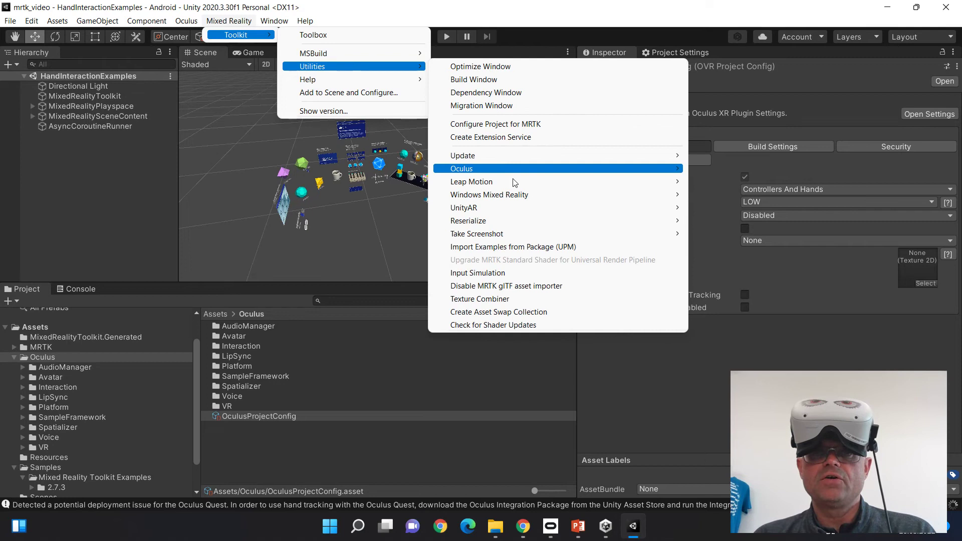
pyautogui.moveTo(519, 171)
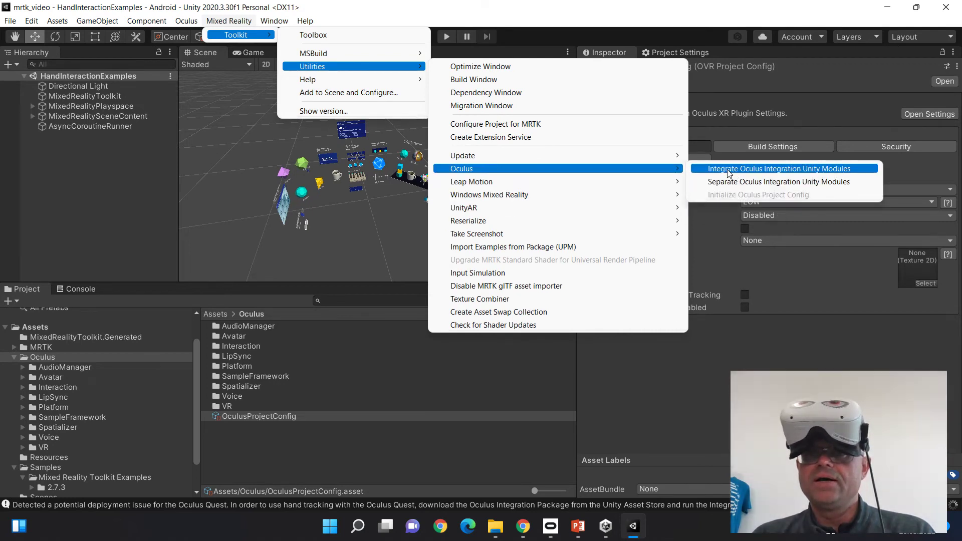
pyautogui.click(775, 171)
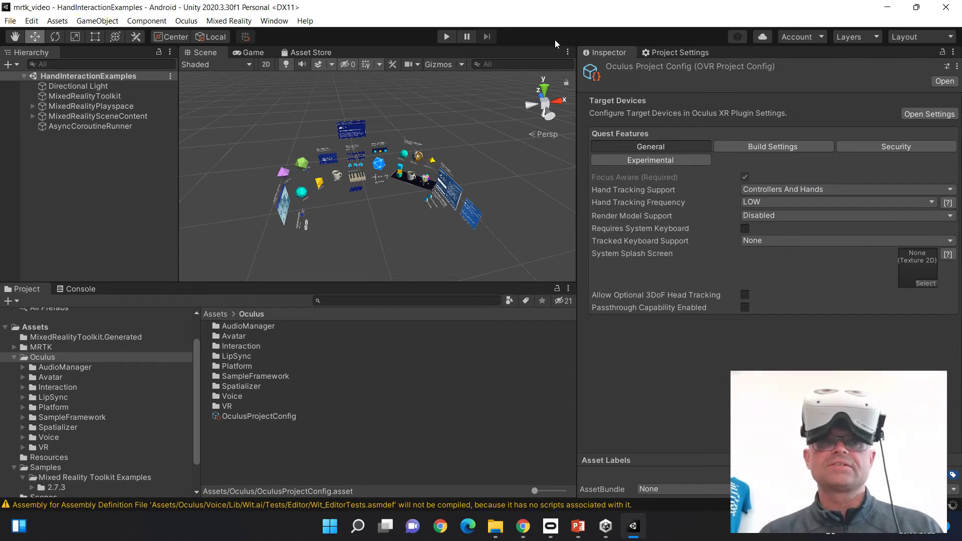
# - Run the Mixed Reality Toolkit update for the controller mapping profiles again after the Oculus module integration
pyautogui.click(250, 22)
pyautogui.moveTo(253, 35)
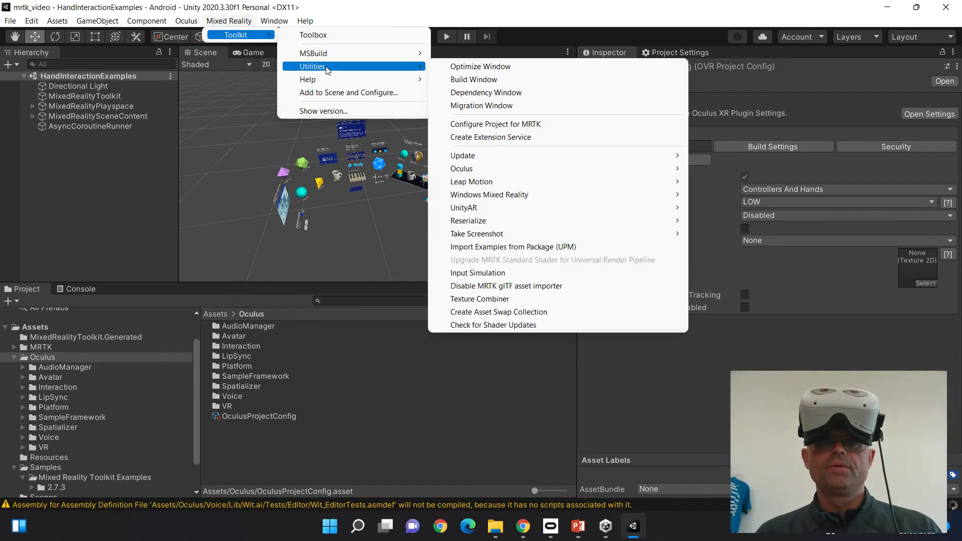
pyautogui.moveTo(484, 167)
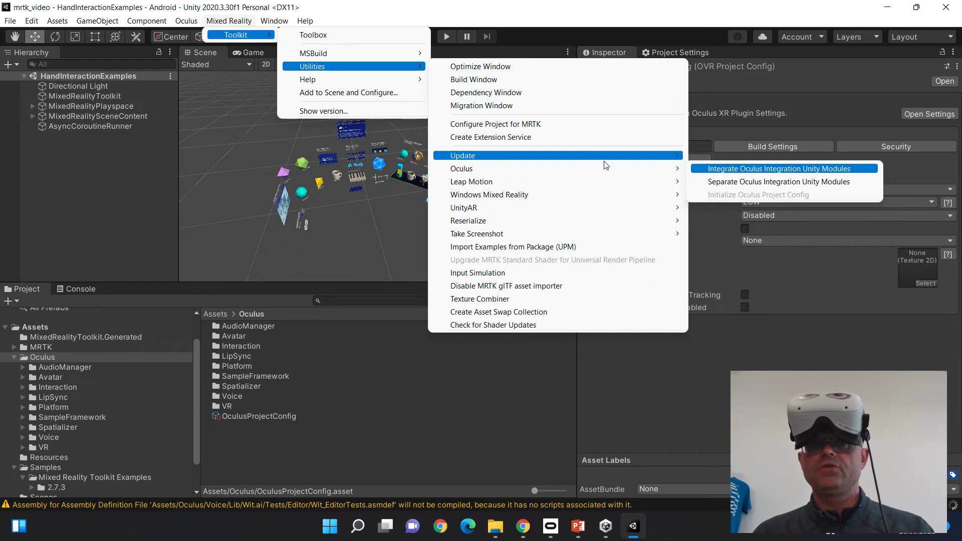
pyautogui.moveTo(604, 157)
pyautogui.click(703, 156)
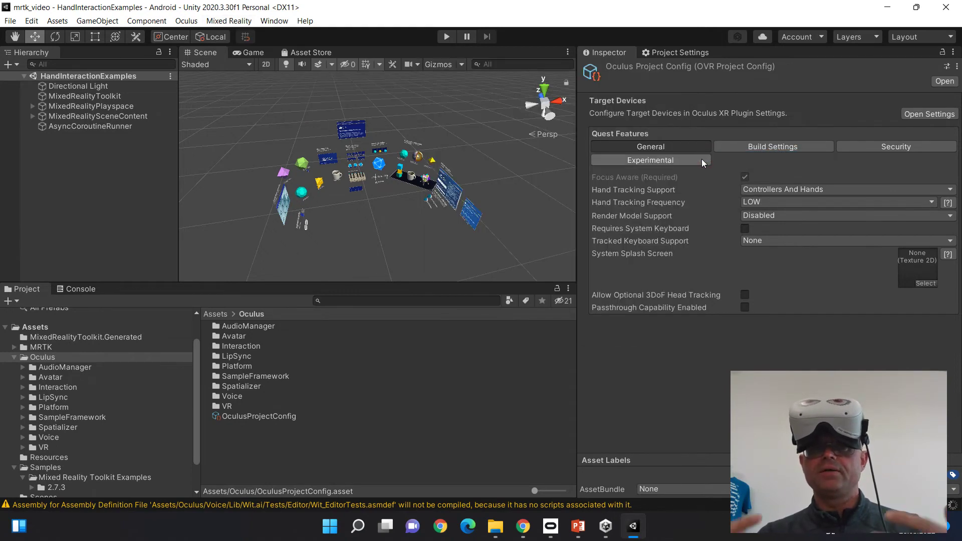
# - Check the Quest 2 connection in the Oculus app, return to Unity and test the HandInteractionExamples scene in play mode
pyautogui.click(447, 36)
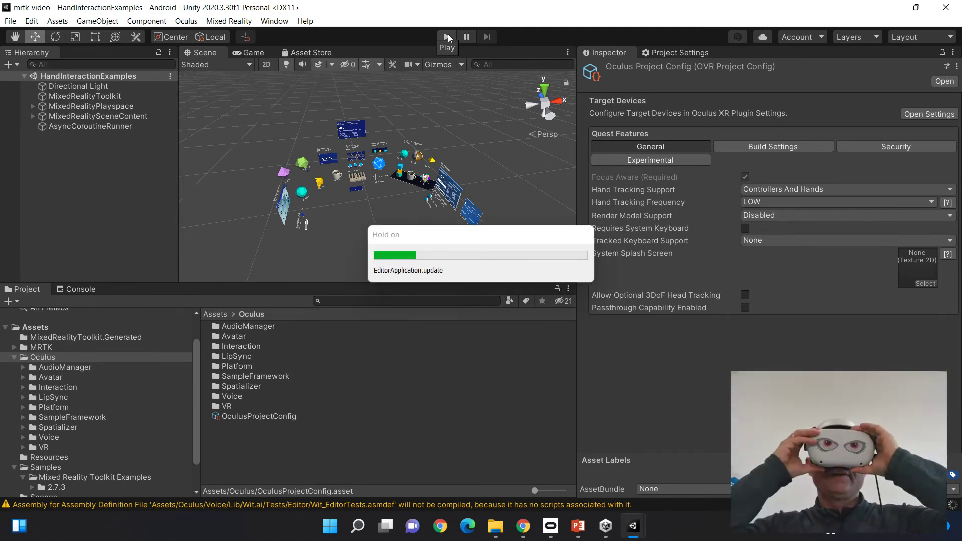
pyautogui.click(556, 529)
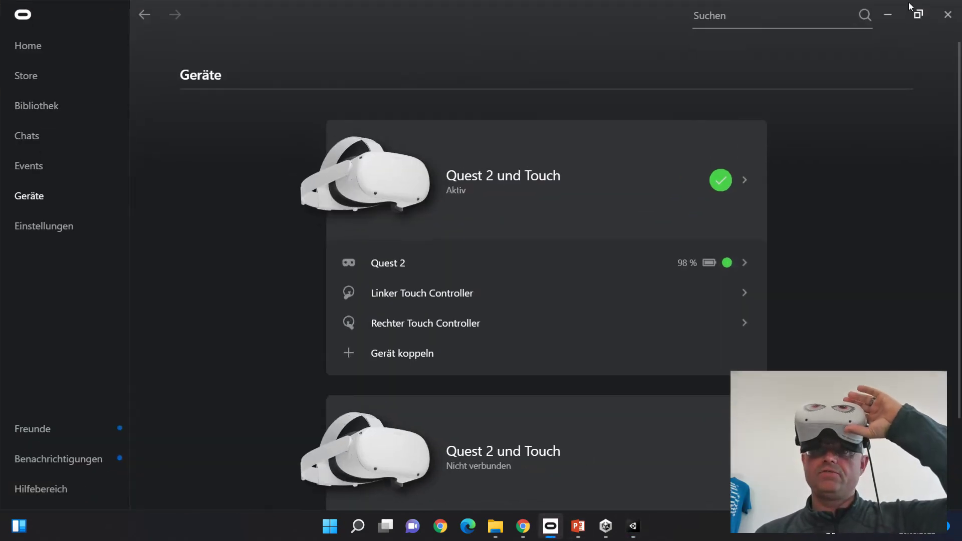
pyautogui.click(895, 16)
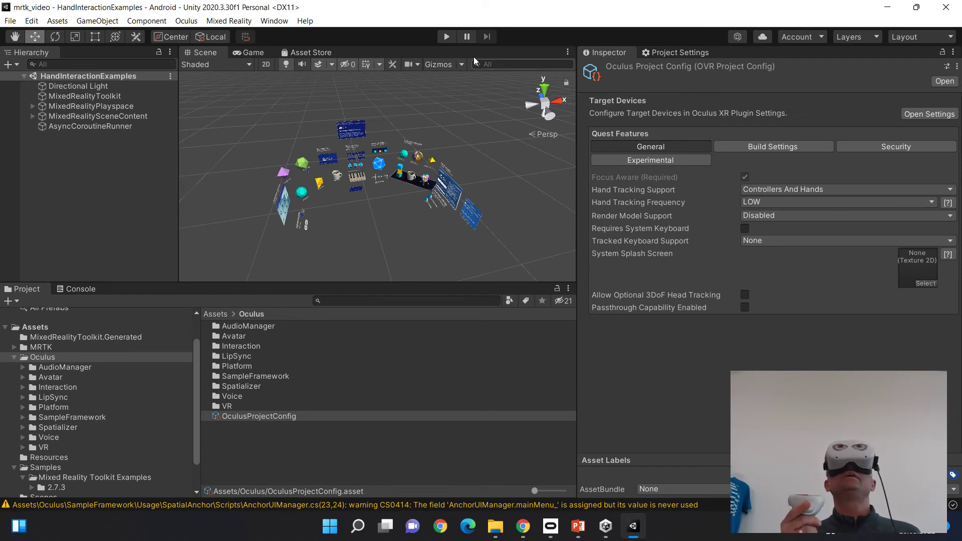
pyautogui.click(448, 42)
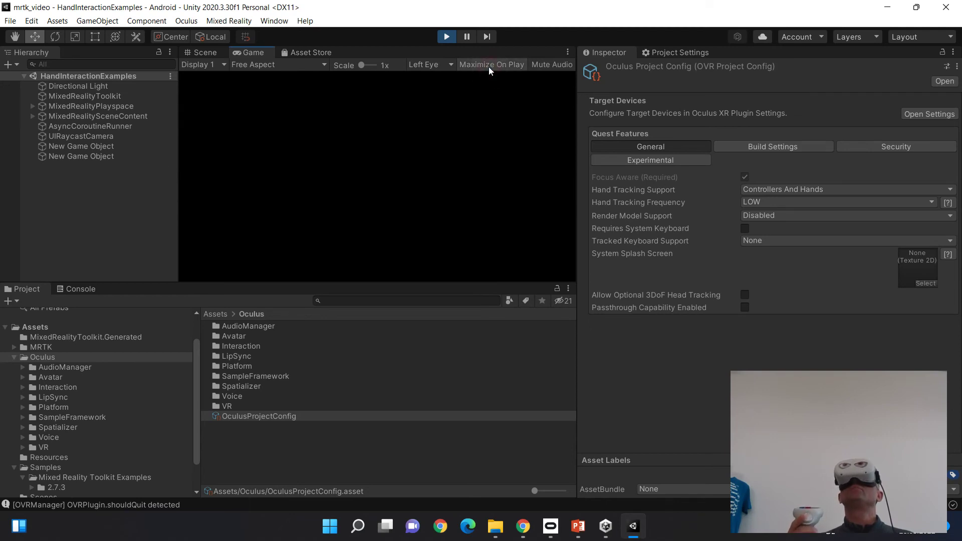
pyautogui.click(447, 37)
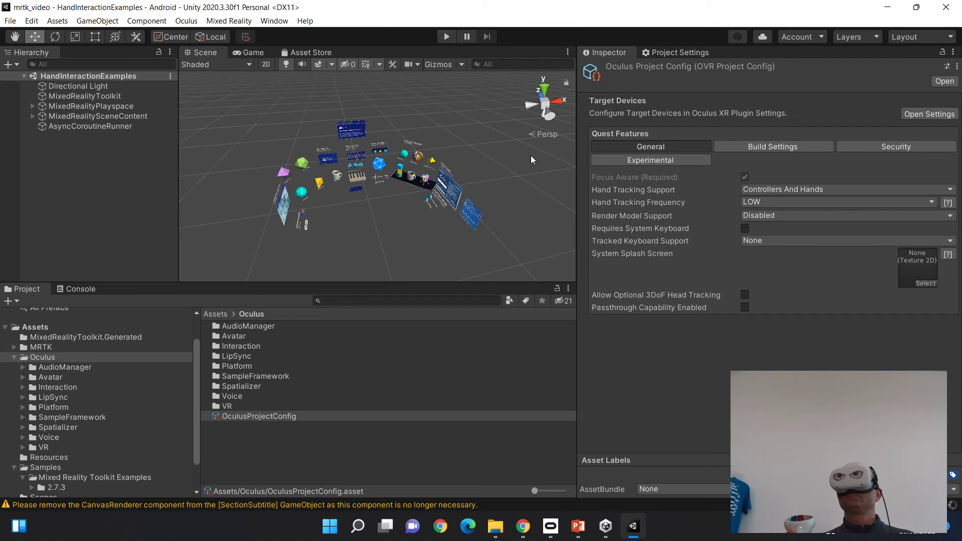
# - Turn on Maximize On Play in the Game view, run the scene to try hand tracking, and stop play mode
pyautogui.click(250, 53)
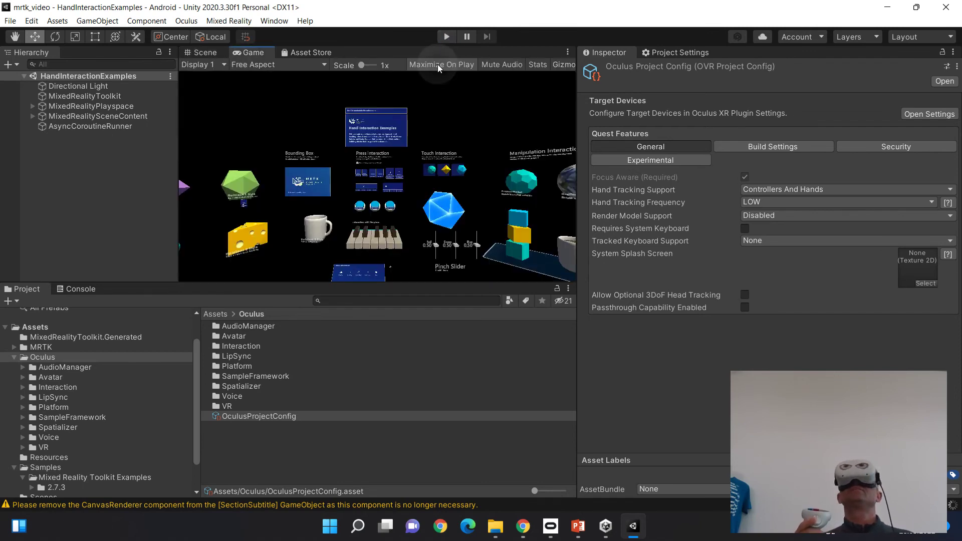
pyautogui.click(446, 37)
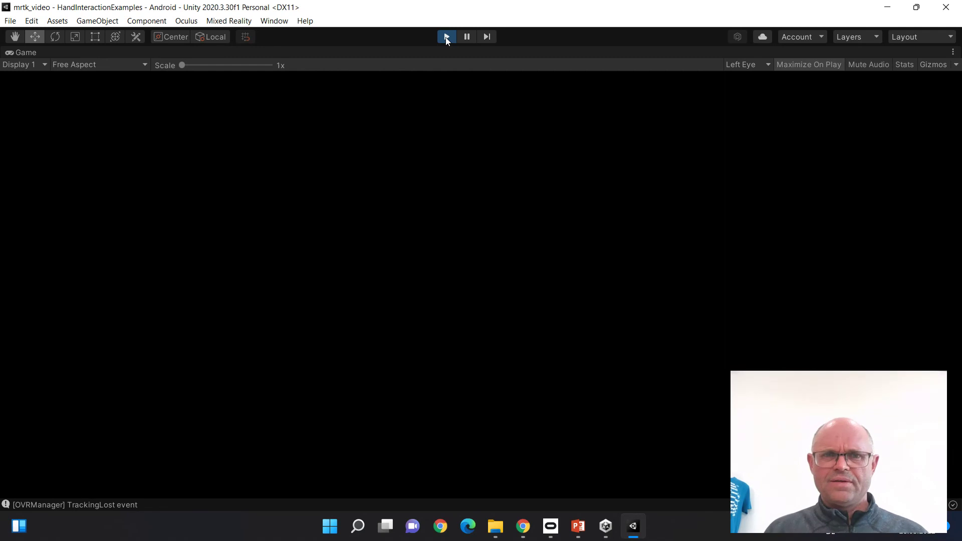
pyautogui.click(446, 36)
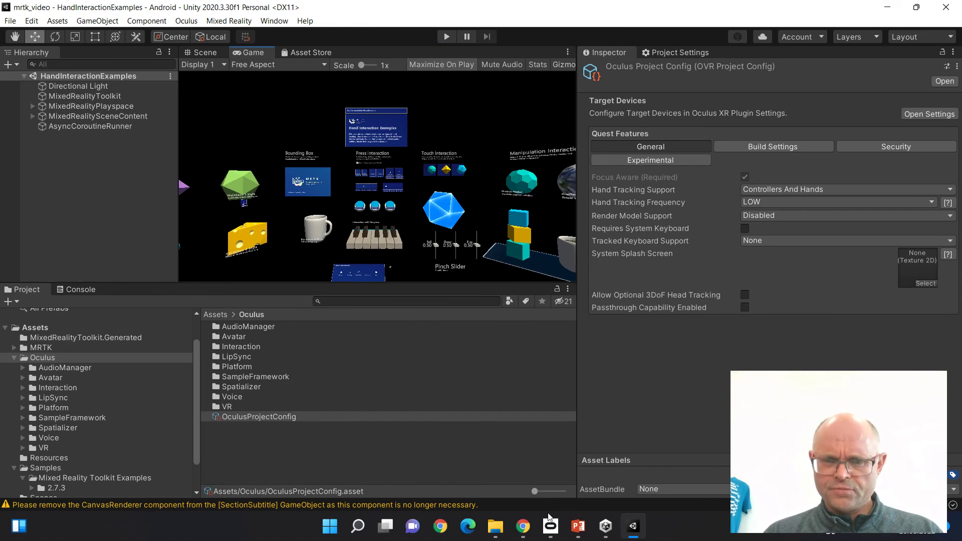
# - Switch to PowerPoint and present the "MRTK Hand Interaktion Installation" overview on slide 2 full screen
pyautogui.click(578, 530)
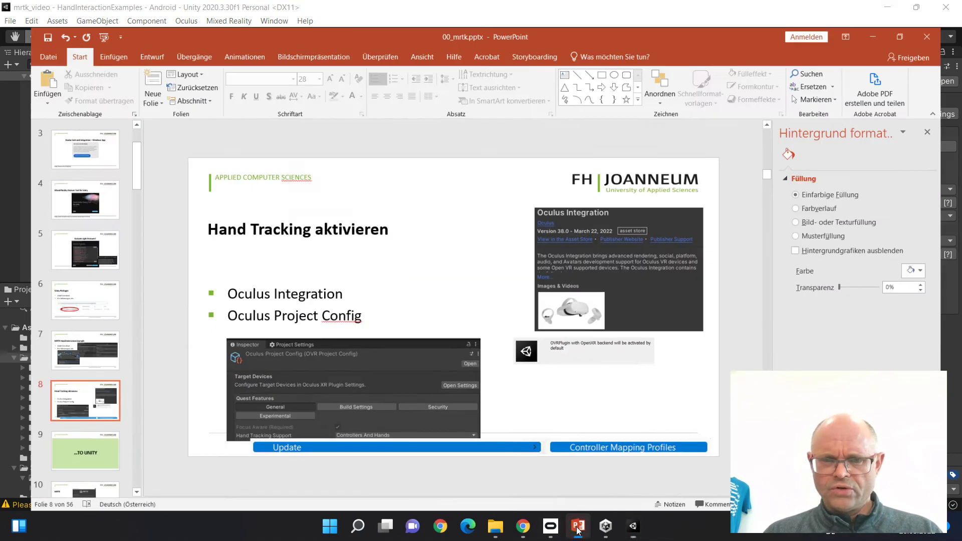
pyautogui.click(86, 201)
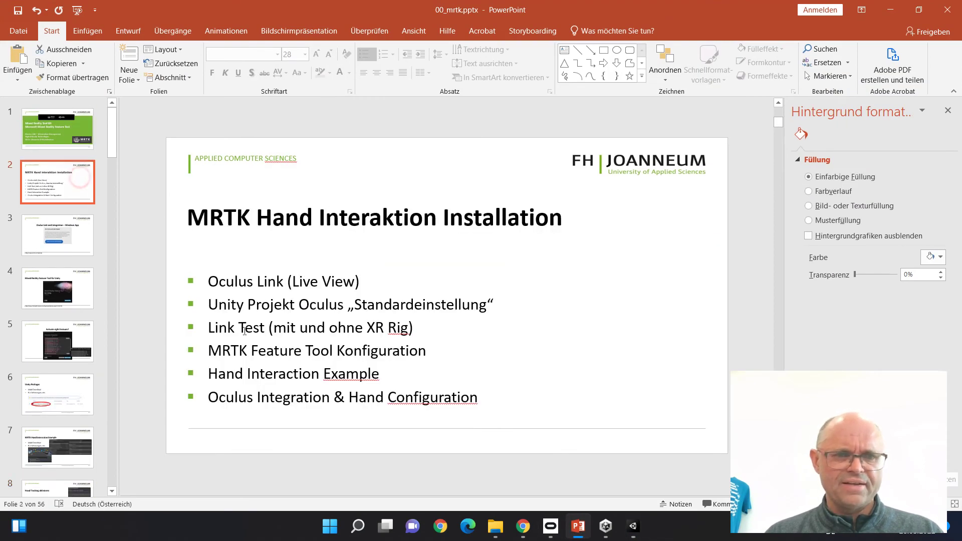
pyautogui.hotkey('shift', 'F5')
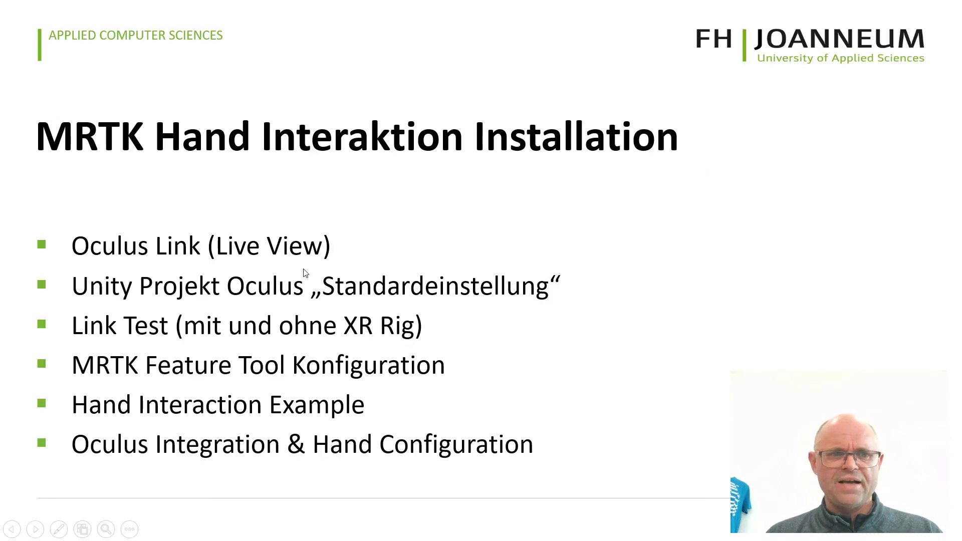